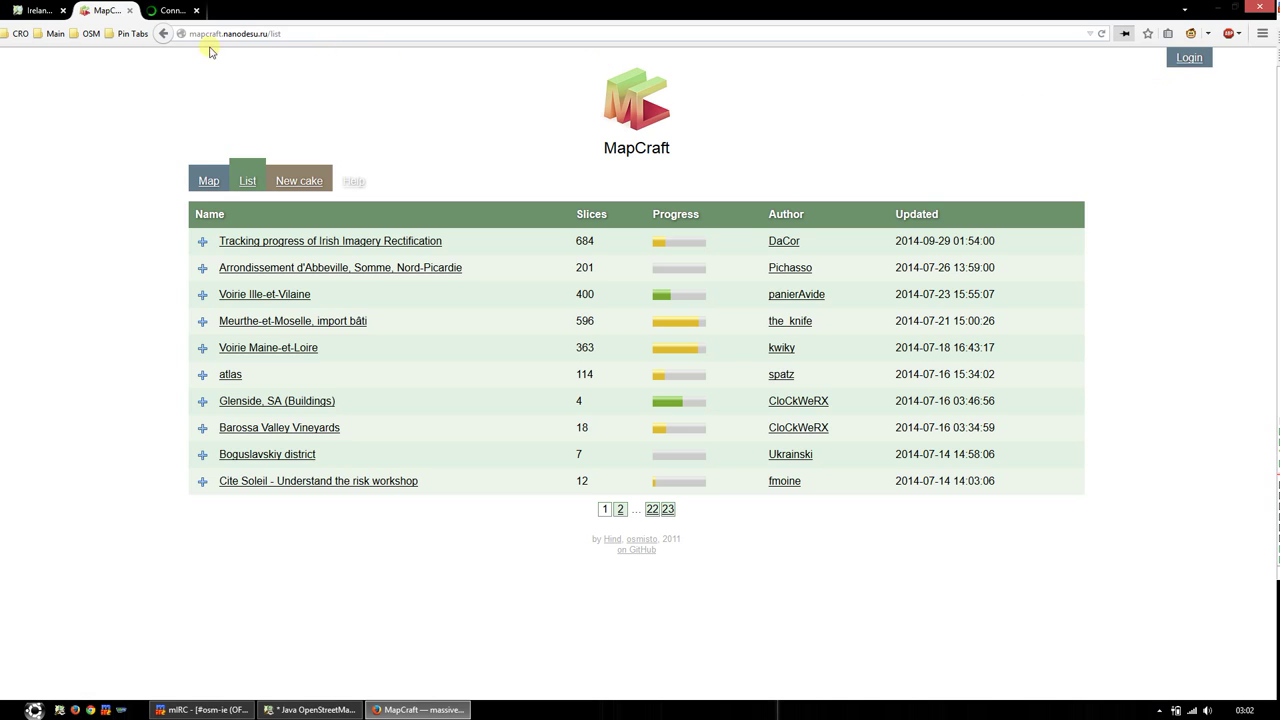
Step: Authorize MapCraft's OpenStreetMap access and open the 'Tracking progress of Irish Imagery Rectification' cake in a new tab
left_click(167, 12)
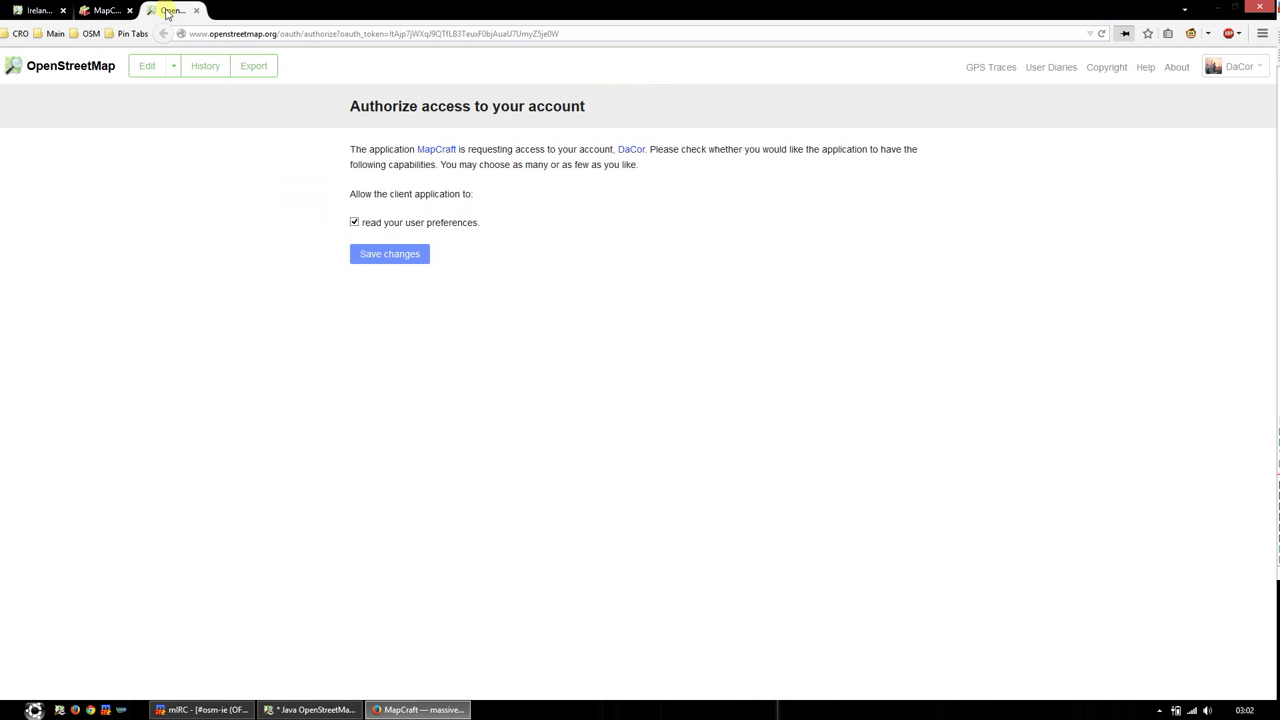
left_click(381, 255)
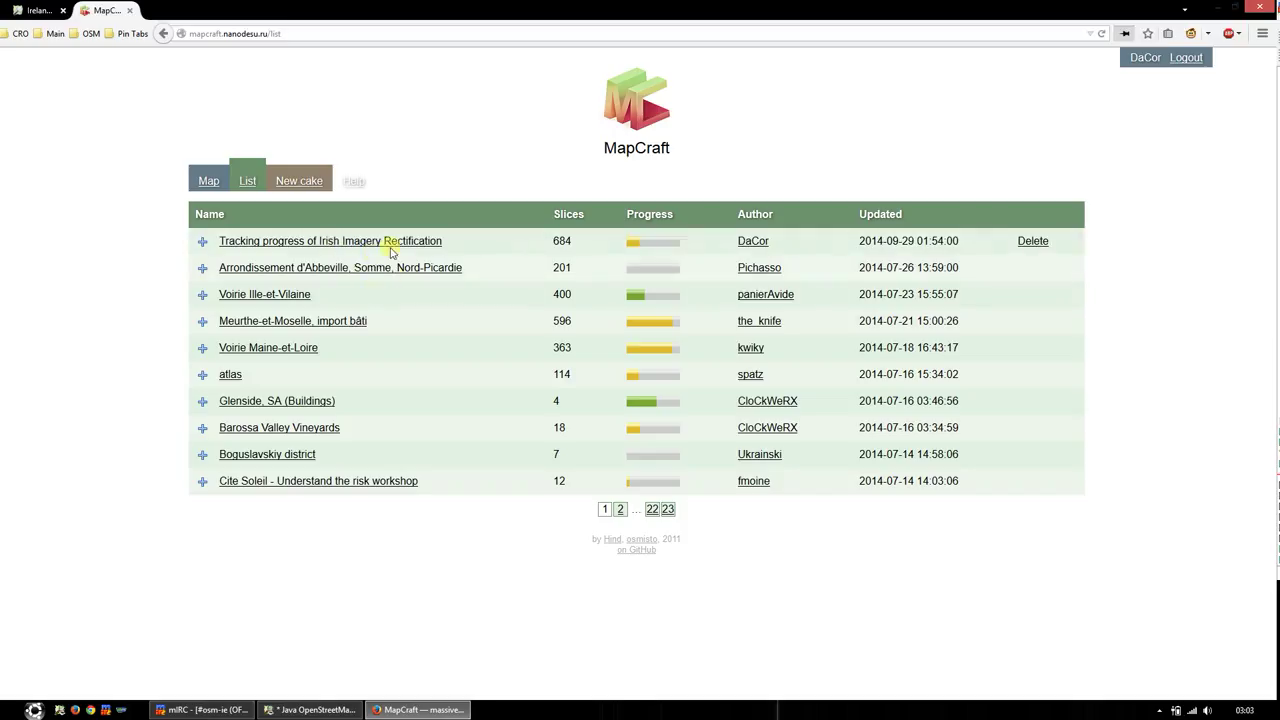
middle_click(288, 245)
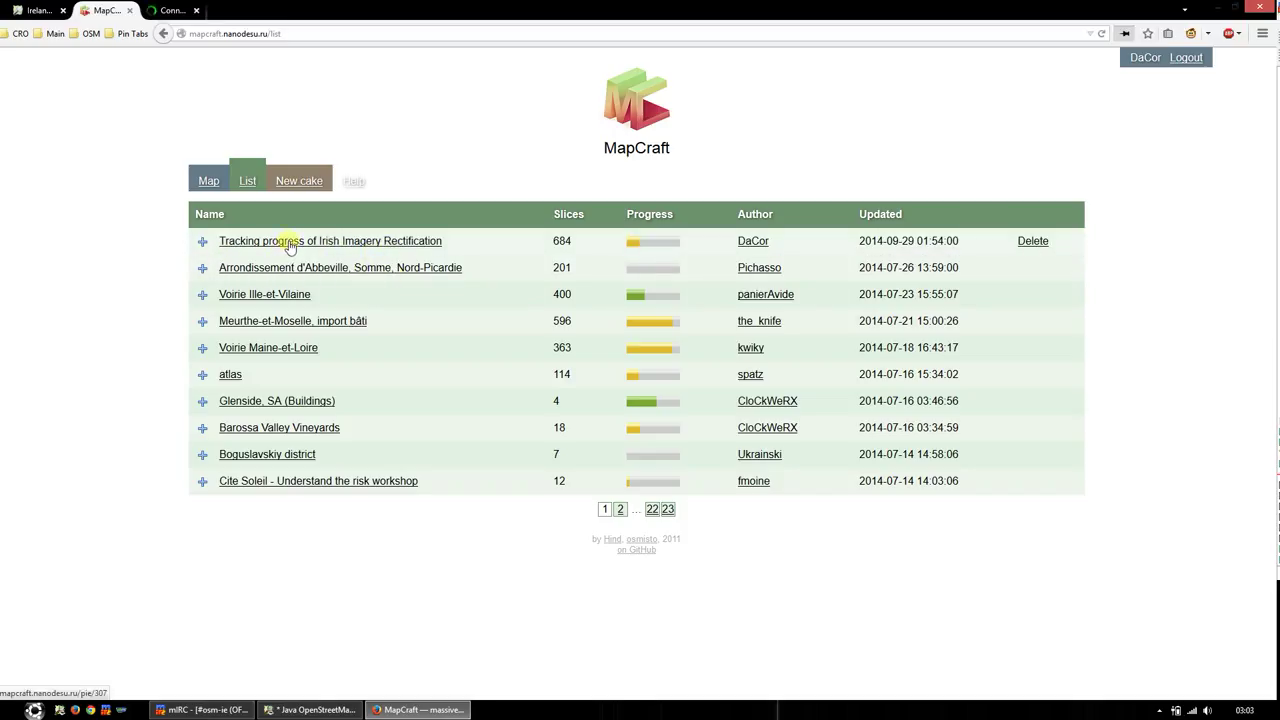
Step: Switch to the Irish Imagery Rectification cake and centre and zoom the map on Ireland's slice grid
left_click(160, 12)
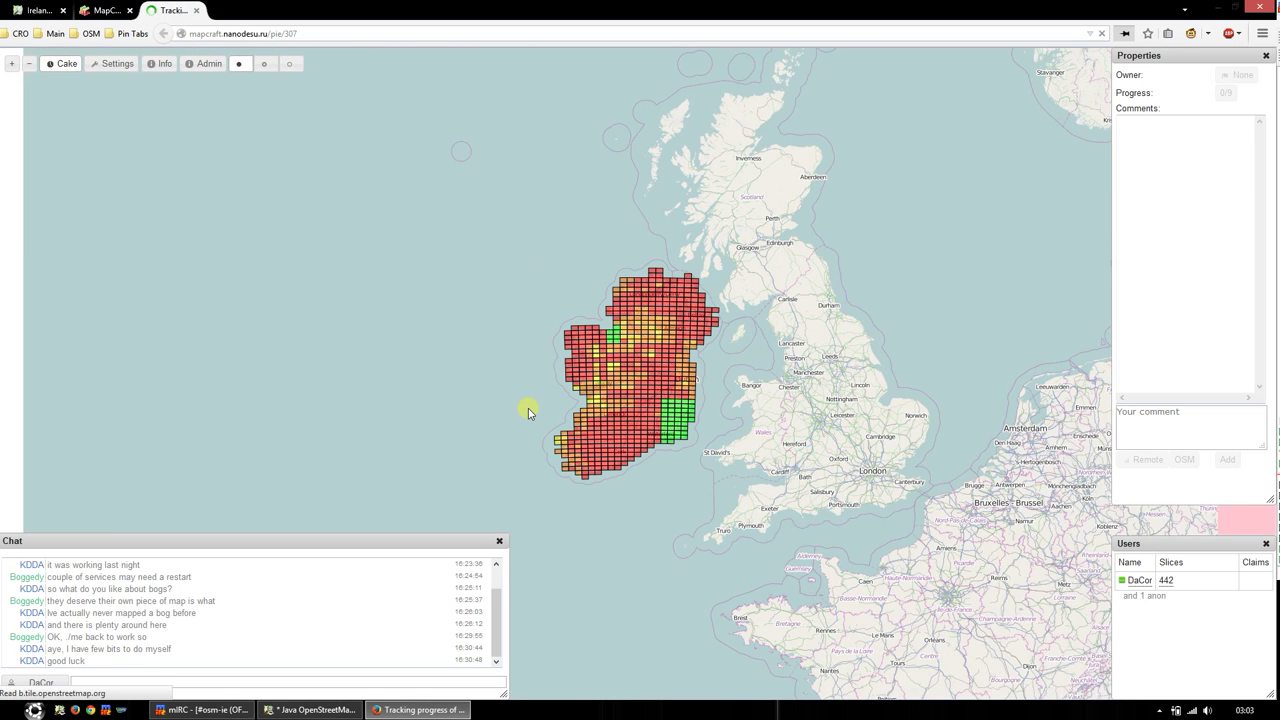
left_click_drag(529, 412, 455, 348)
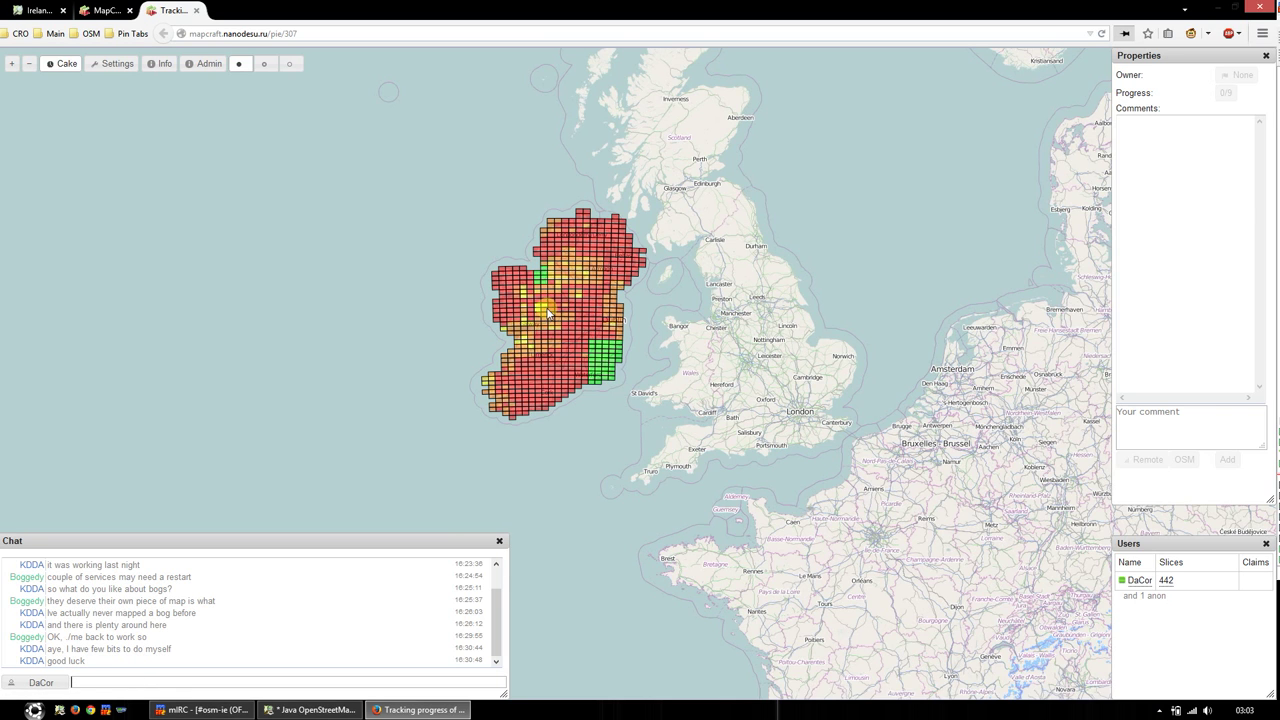
scroll(546, 312, "up", 2)
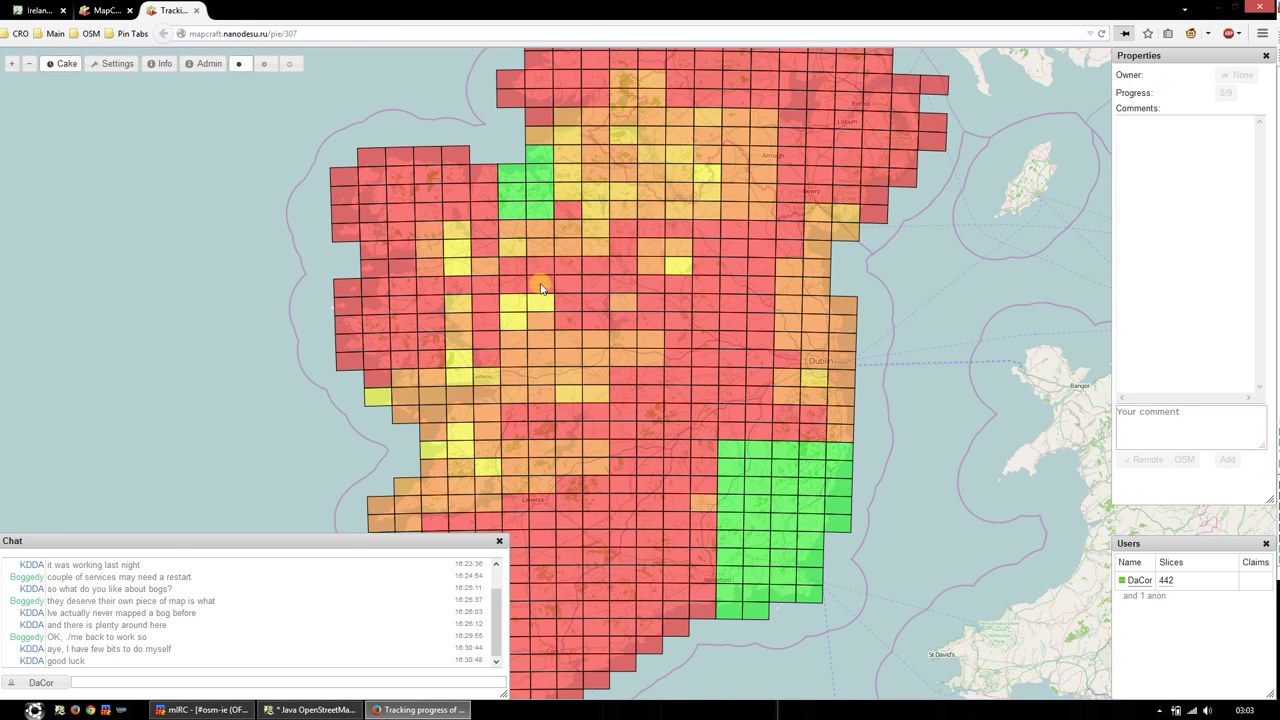
scroll(540, 288, "up", 3)
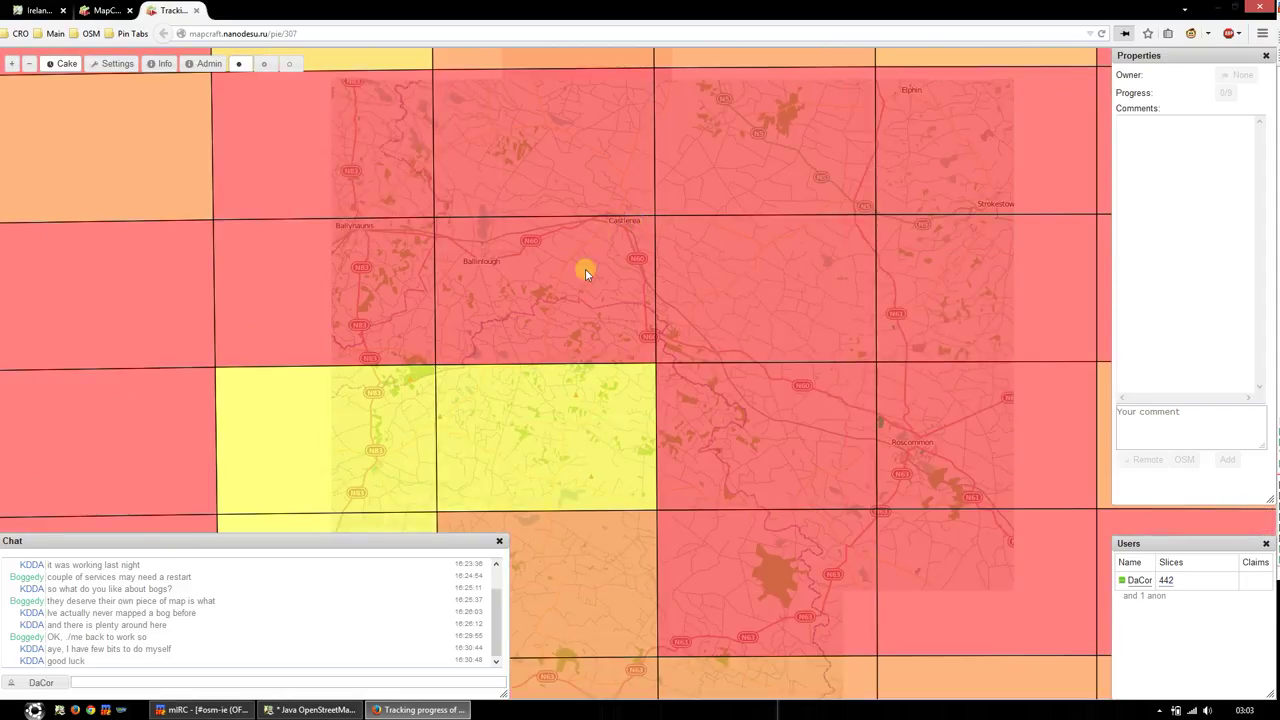
scroll(584, 276, "down", 2)
scroll(584, 276, "down", 1)
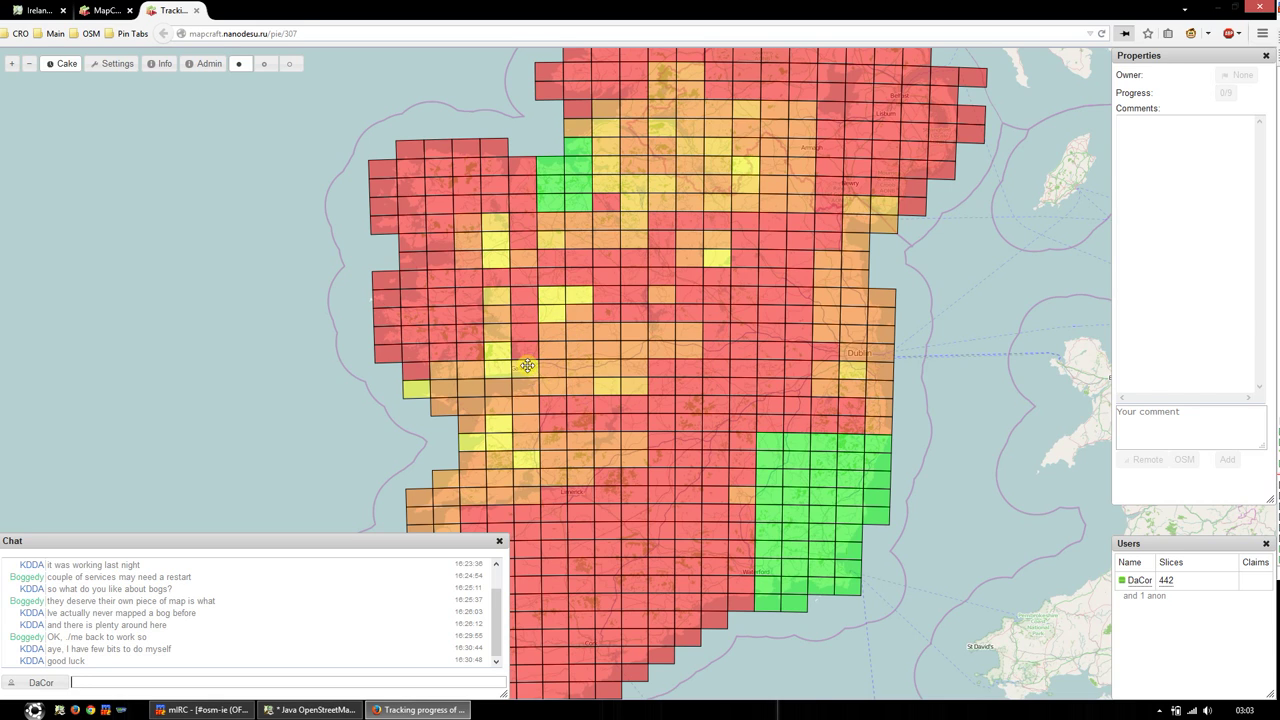
Step: Inspect slices 511, 71, 401 and 284, ending on slice 442 (progress 0/9, Castlerea sheet)
left_click(527, 370)
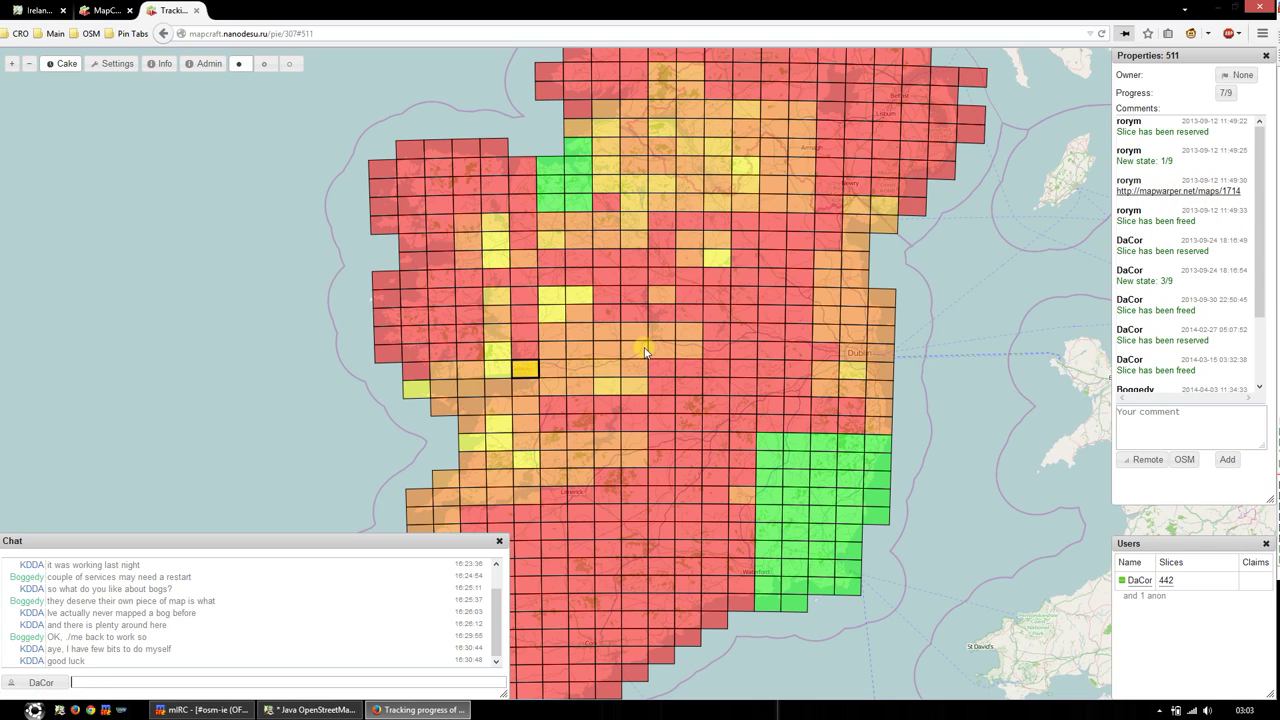
left_click(858, 353)
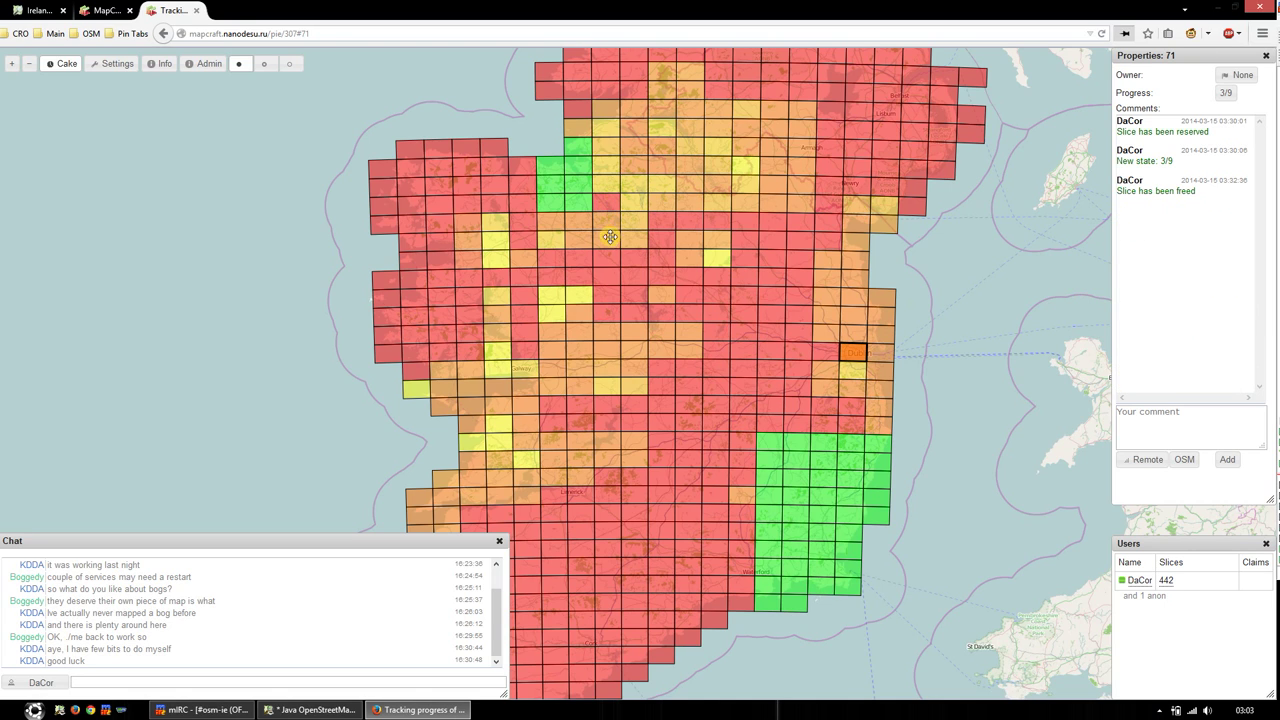
left_click(613, 239)
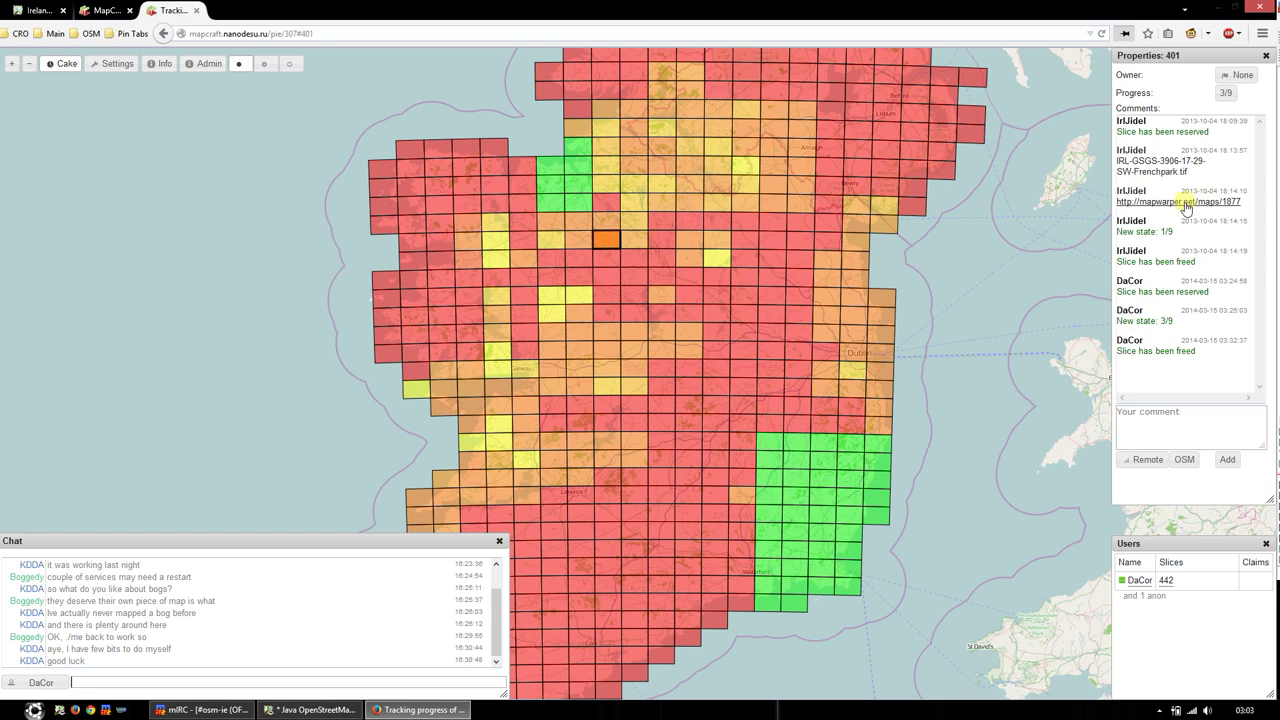
left_click(695, 239)
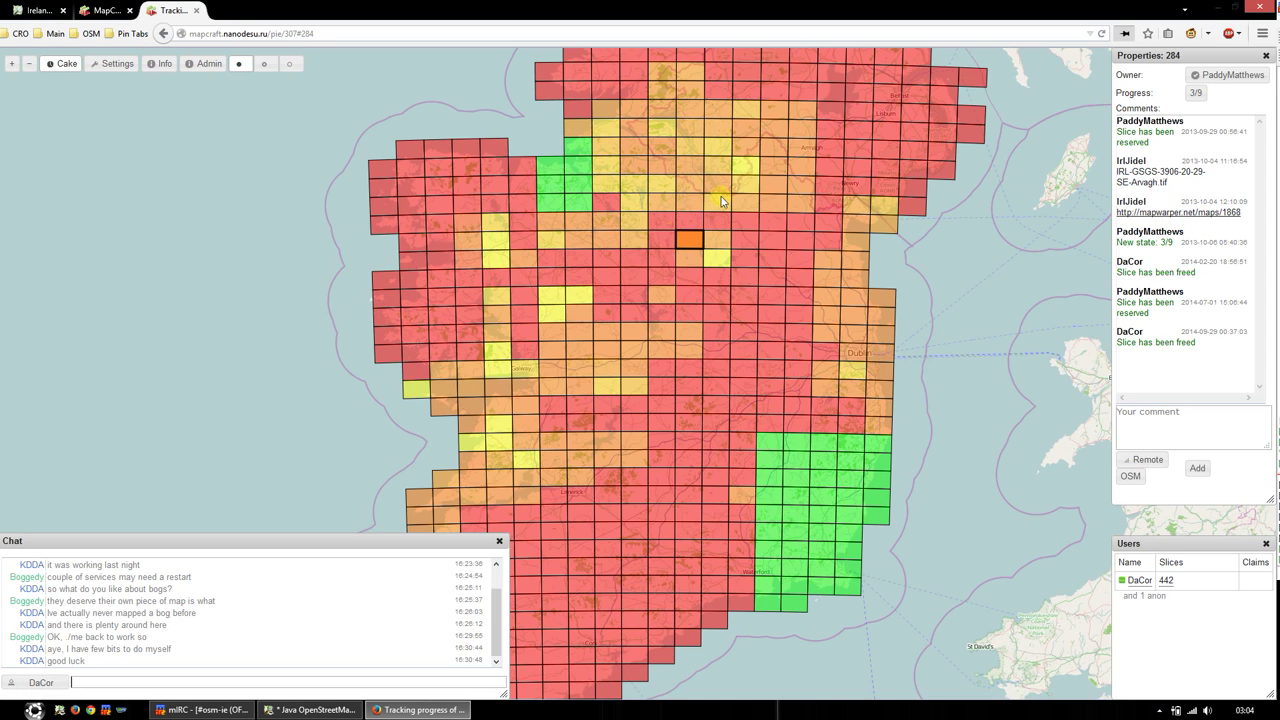
left_click(590, 279)
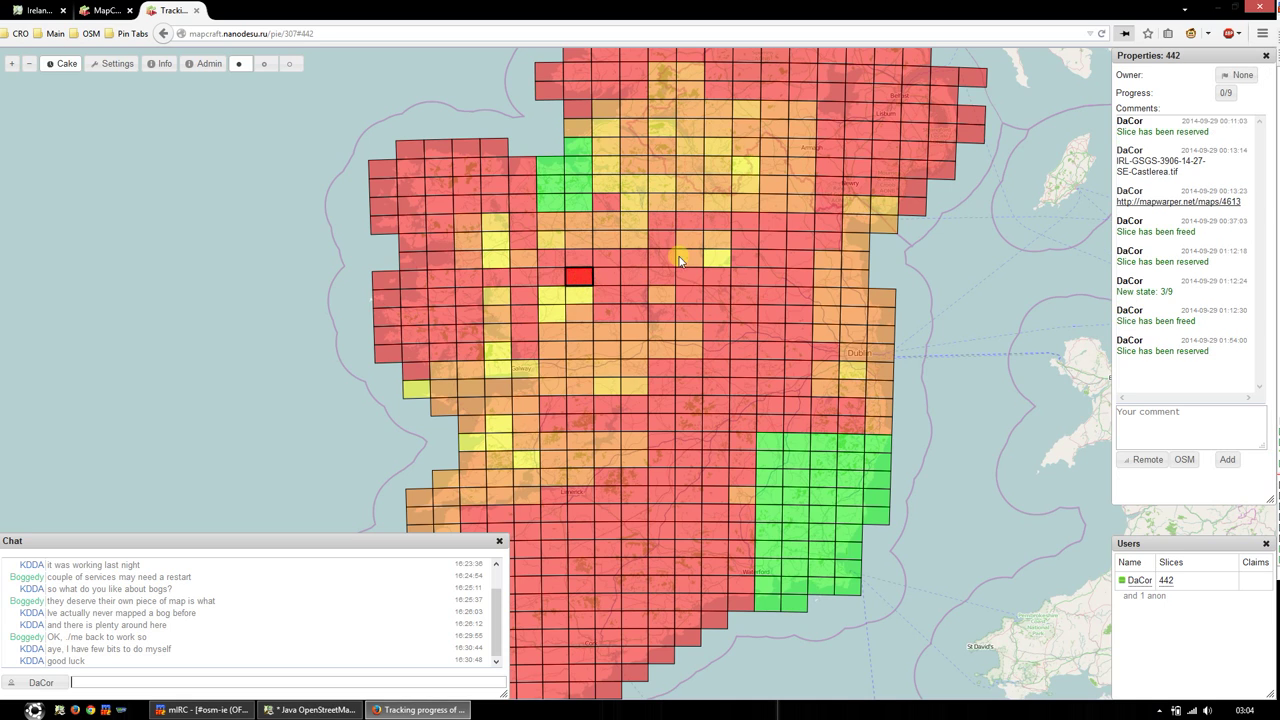
Step: Take ownership of slice 442 and set its progress to 3/9, 'Min 3 CP's applied'
left_click(1241, 76)
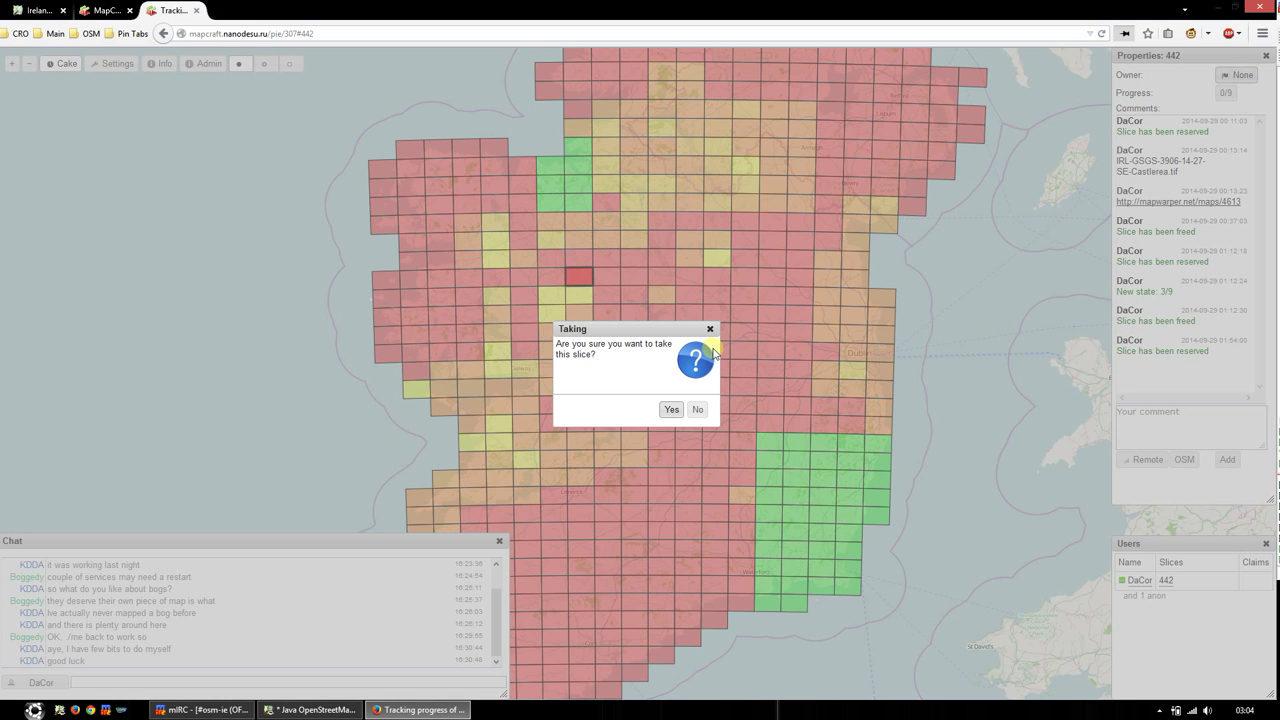
left_click(671, 410)
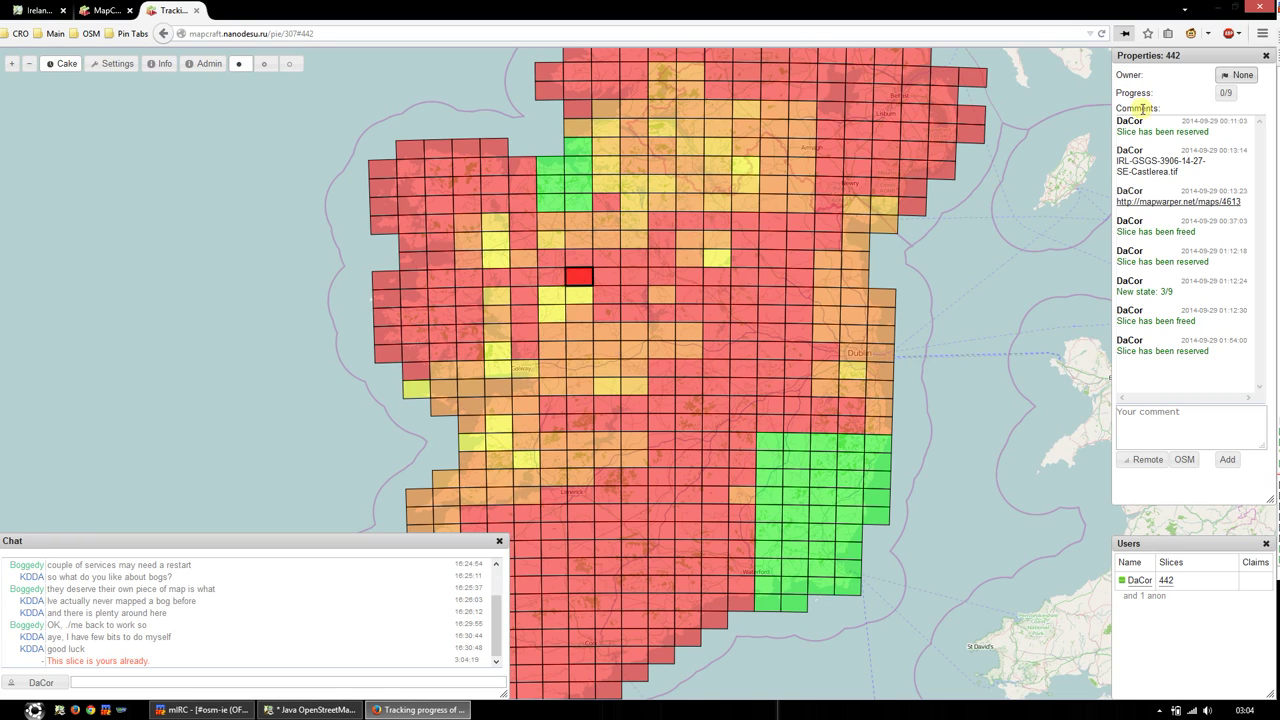
left_click(1225, 92)
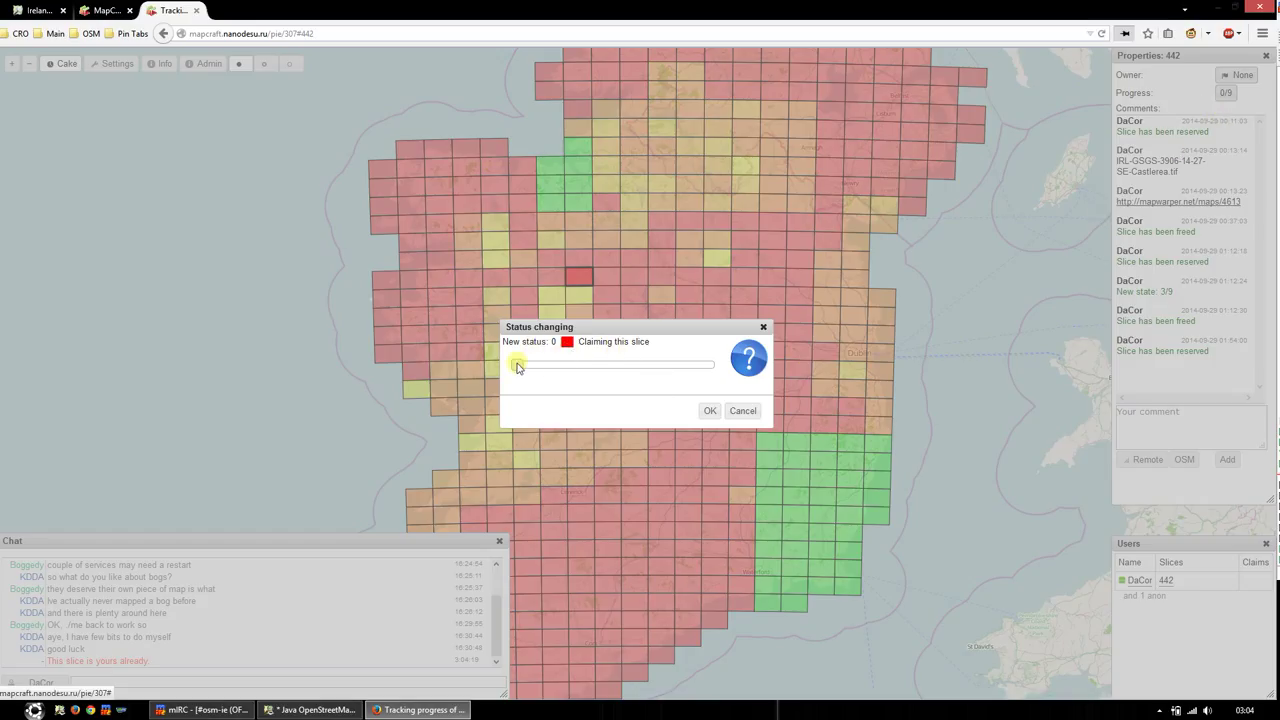
left_click_drag(519, 367, 538, 365)
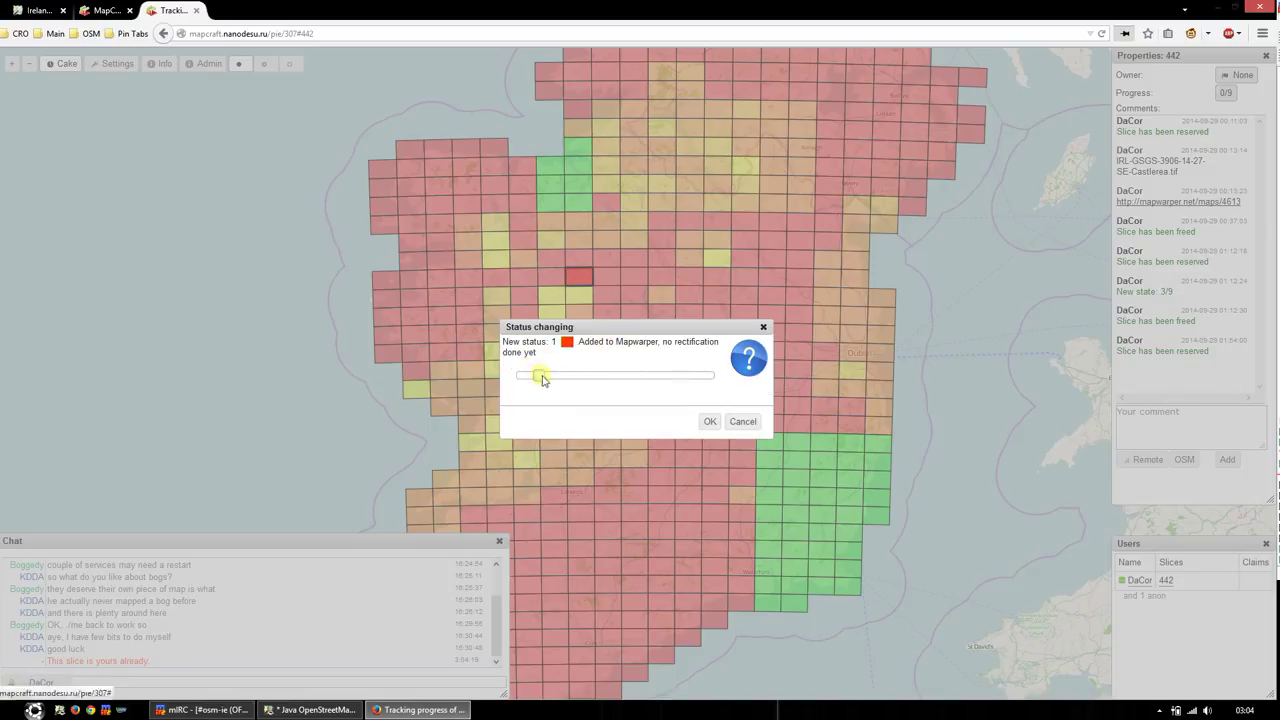
mouse_move(541, 380)
left_mouse_down()
mouse_move(696, 371)
mouse_move(549, 369)
left_mouse_up()
left_click_drag(551, 376, 590, 372)
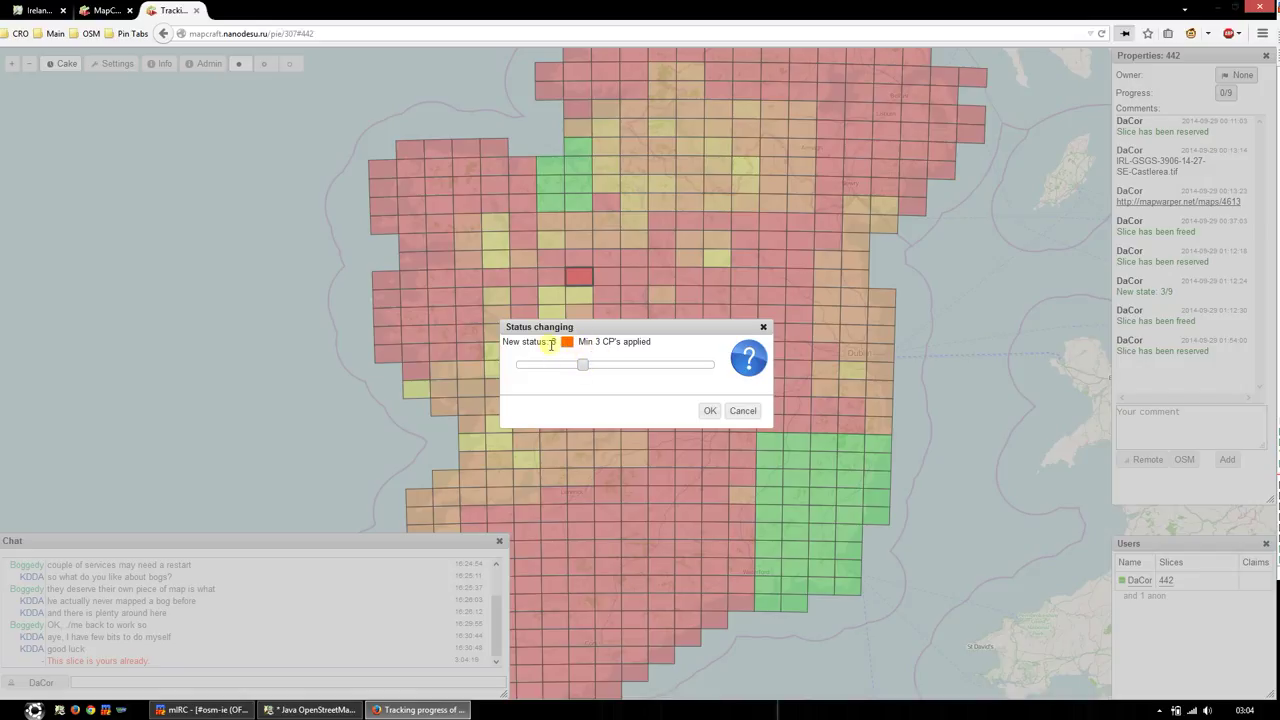
left_click(708, 411)
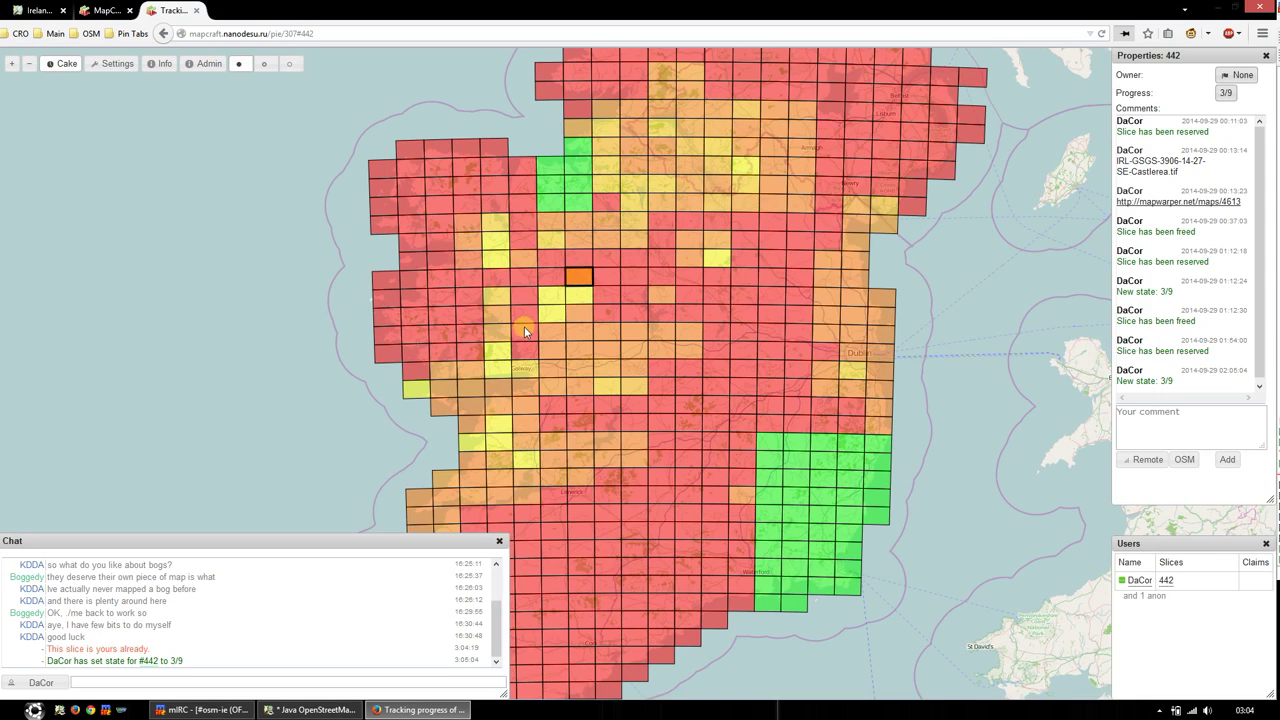
Step: Deselect slice 442, recentre the slice grid, then reselect slice 442 to reach its Map Warper link
left_click(293, 370)
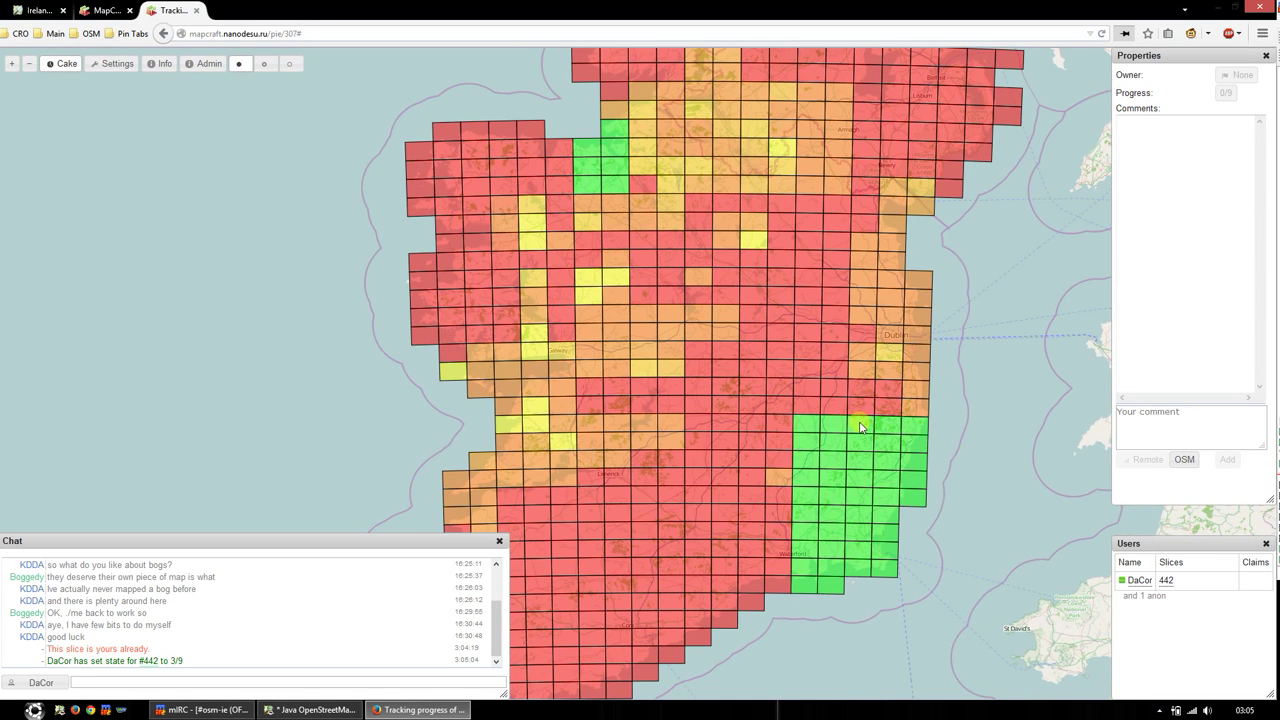
scroll(860, 427, "down", 1)
scroll(751, 383, "up", 1)
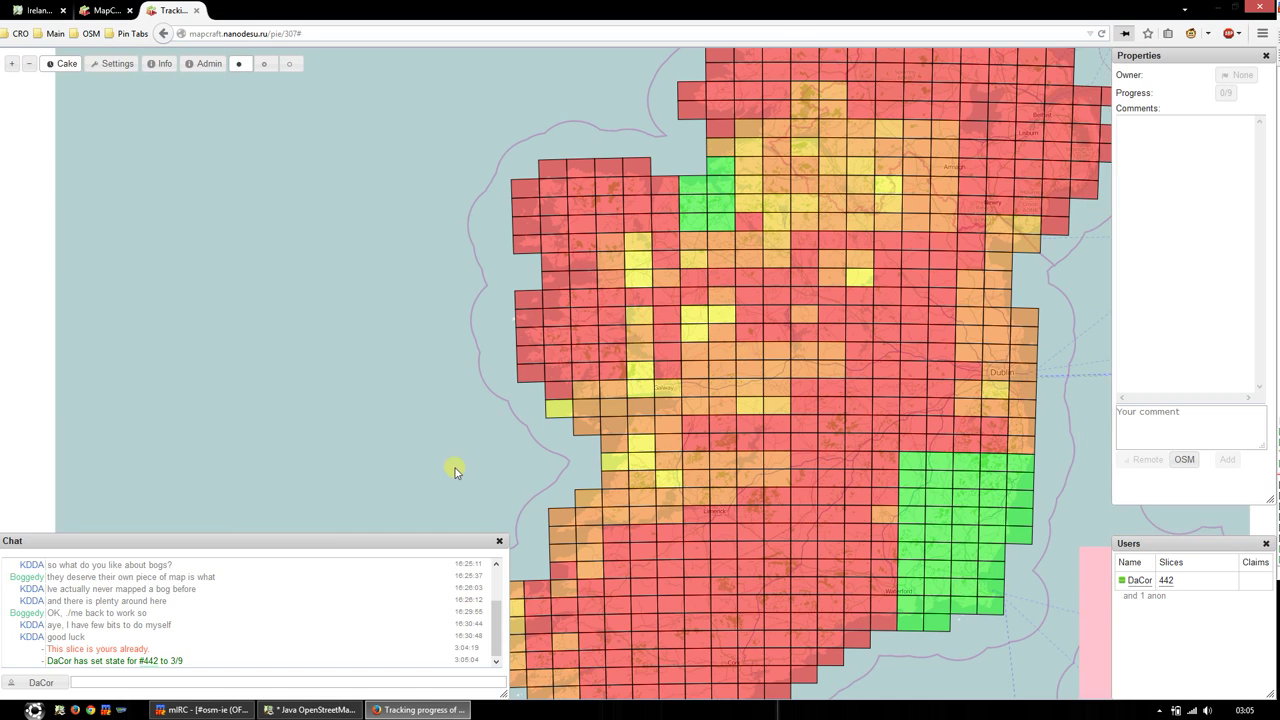
left_click_drag(455, 470, 387, 482)
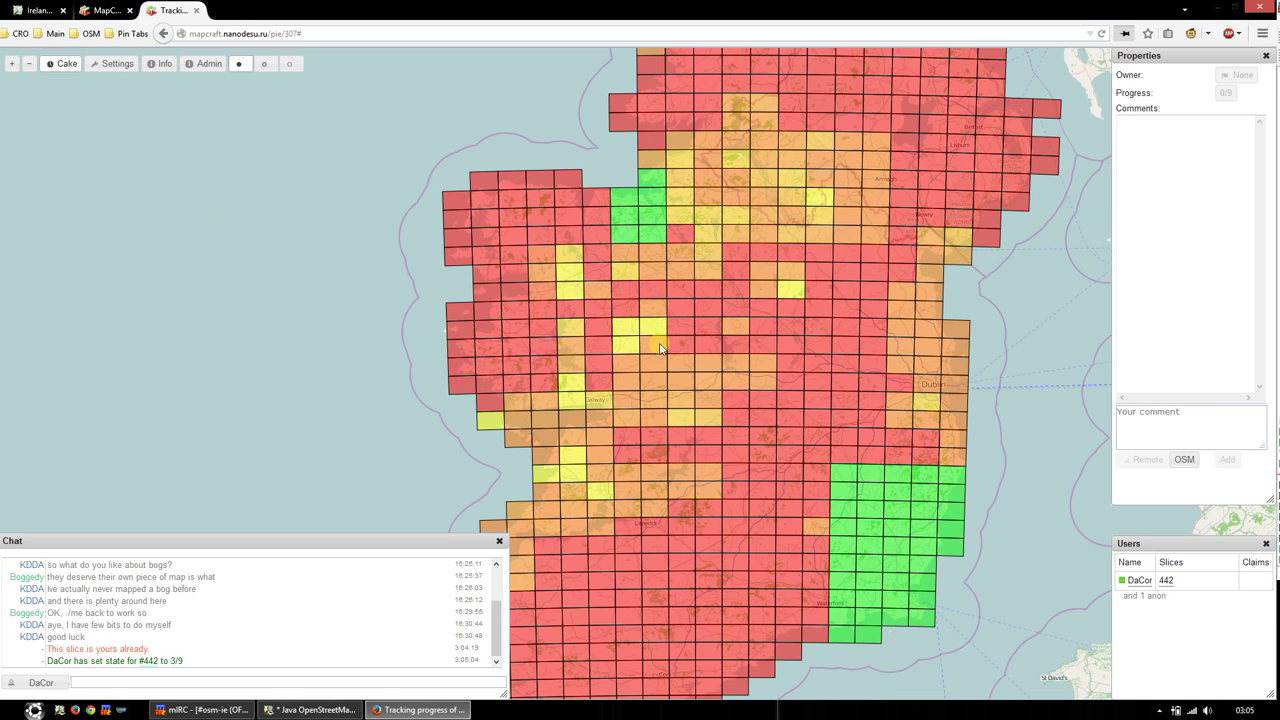
left_click(657, 307)
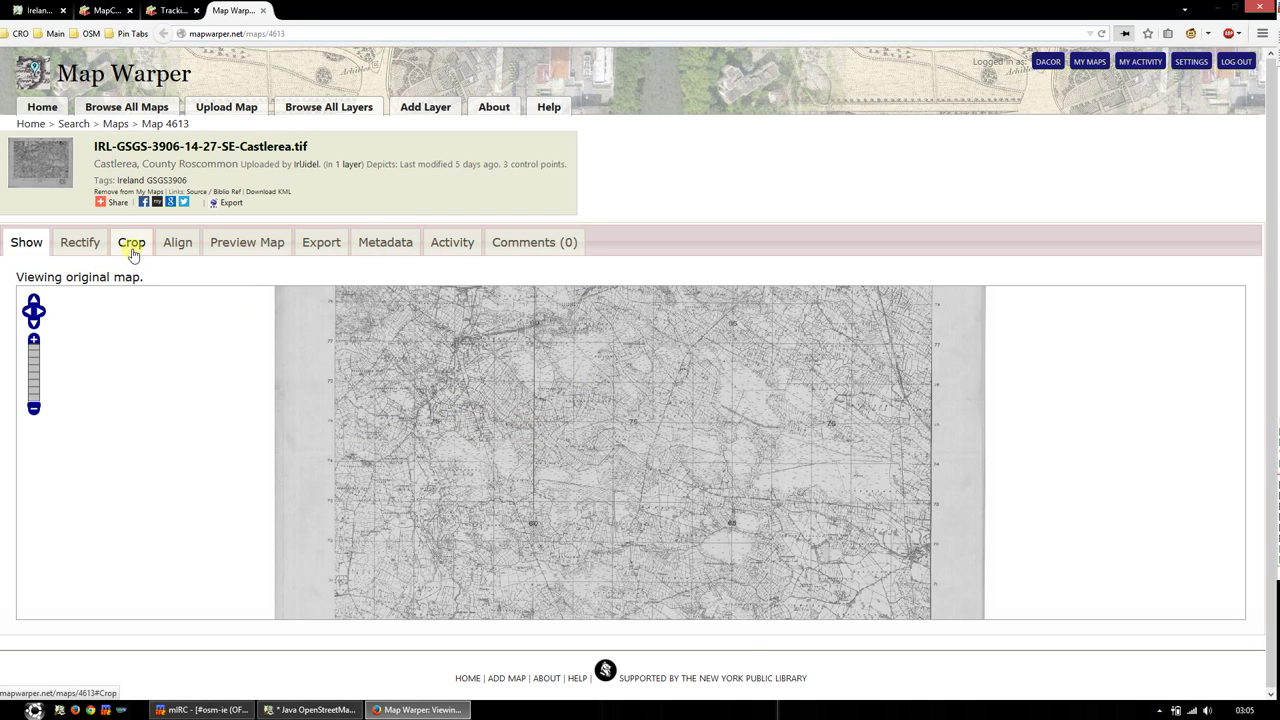
Step: Open the Castlerea sheet's rectify view and show its control point table
left_click(82, 244)
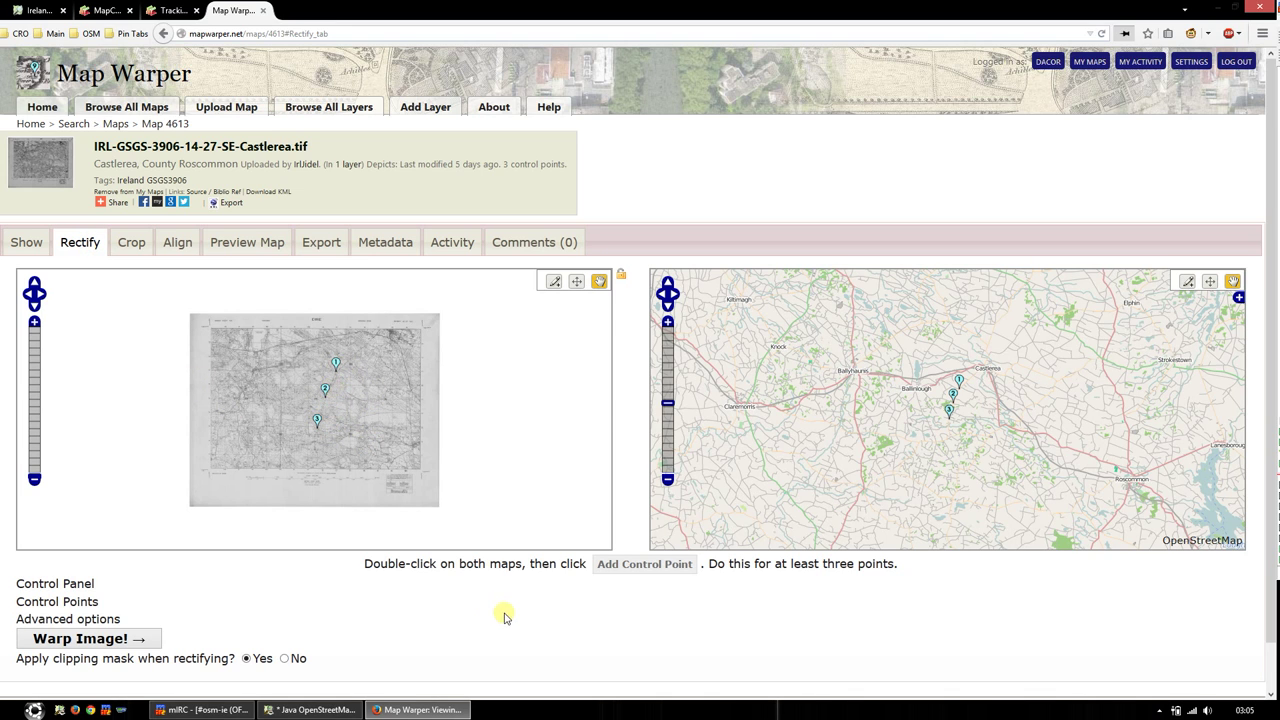
left_click(60, 602)
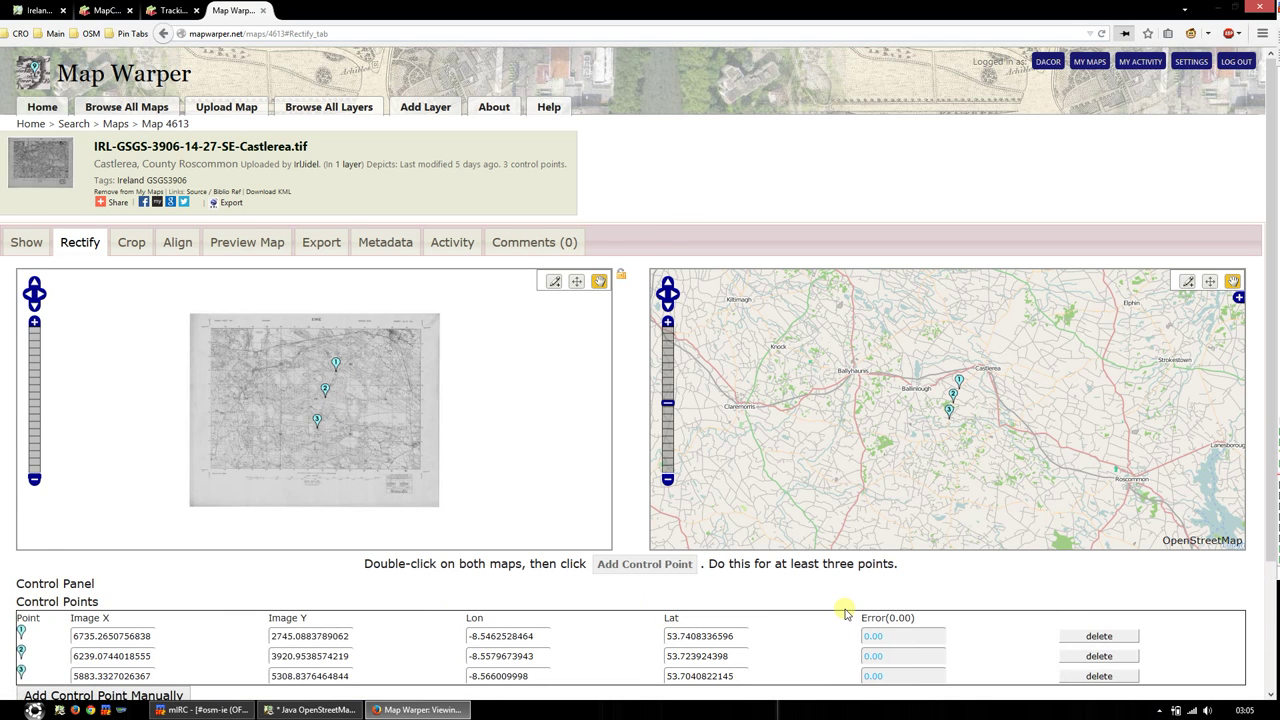
scroll(845, 612, "down", 1)
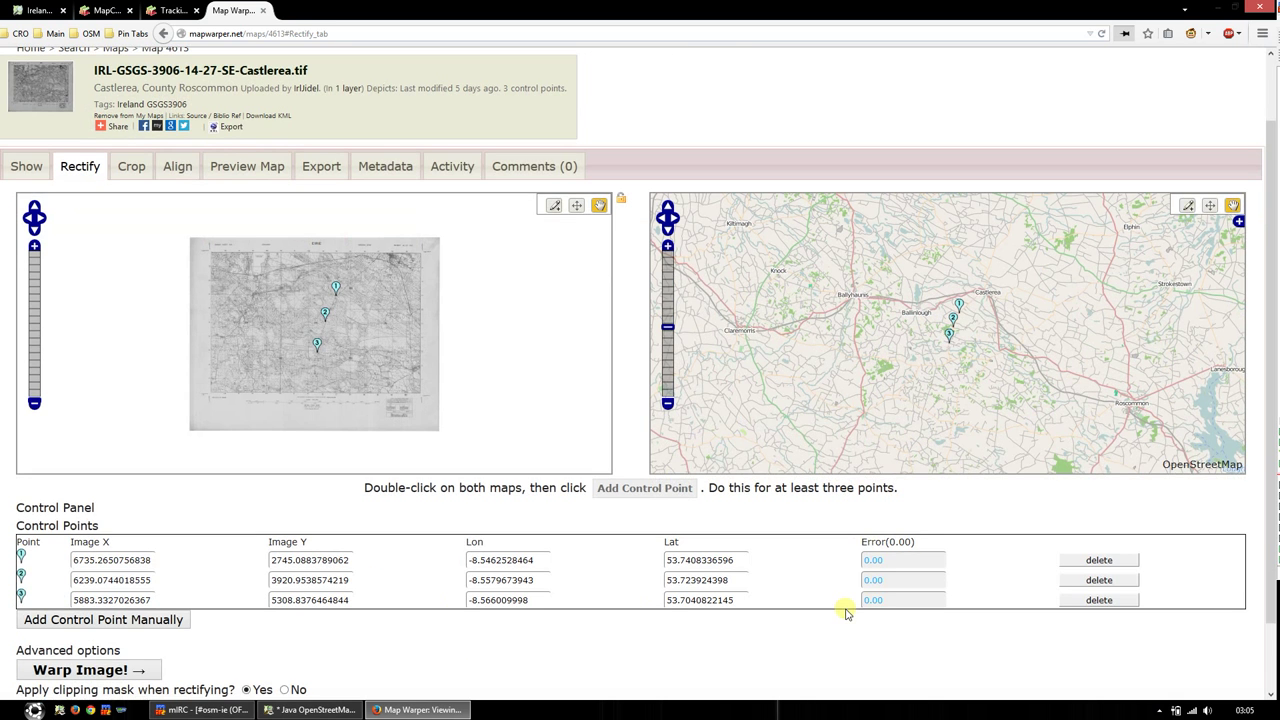
Step: Delete the existing control points one by one, confirming each deletion
left_click(1100, 561)
left_click(608, 308)
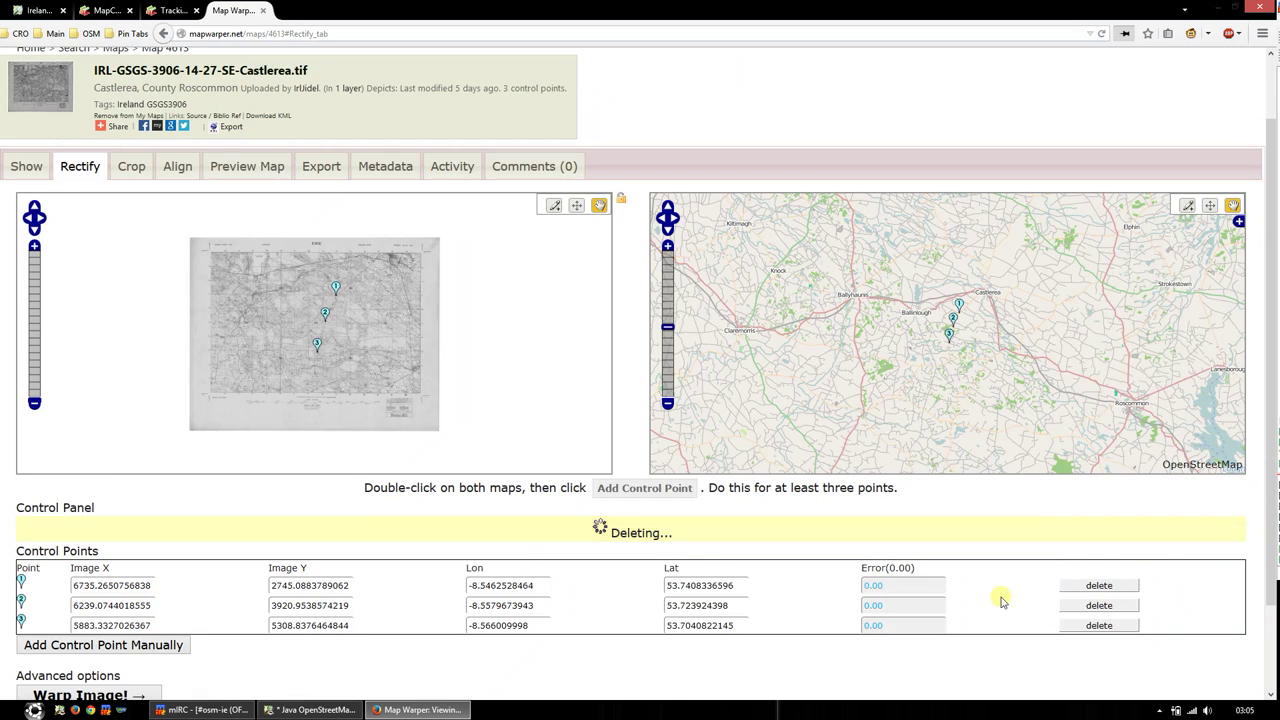
left_click(1095, 579)
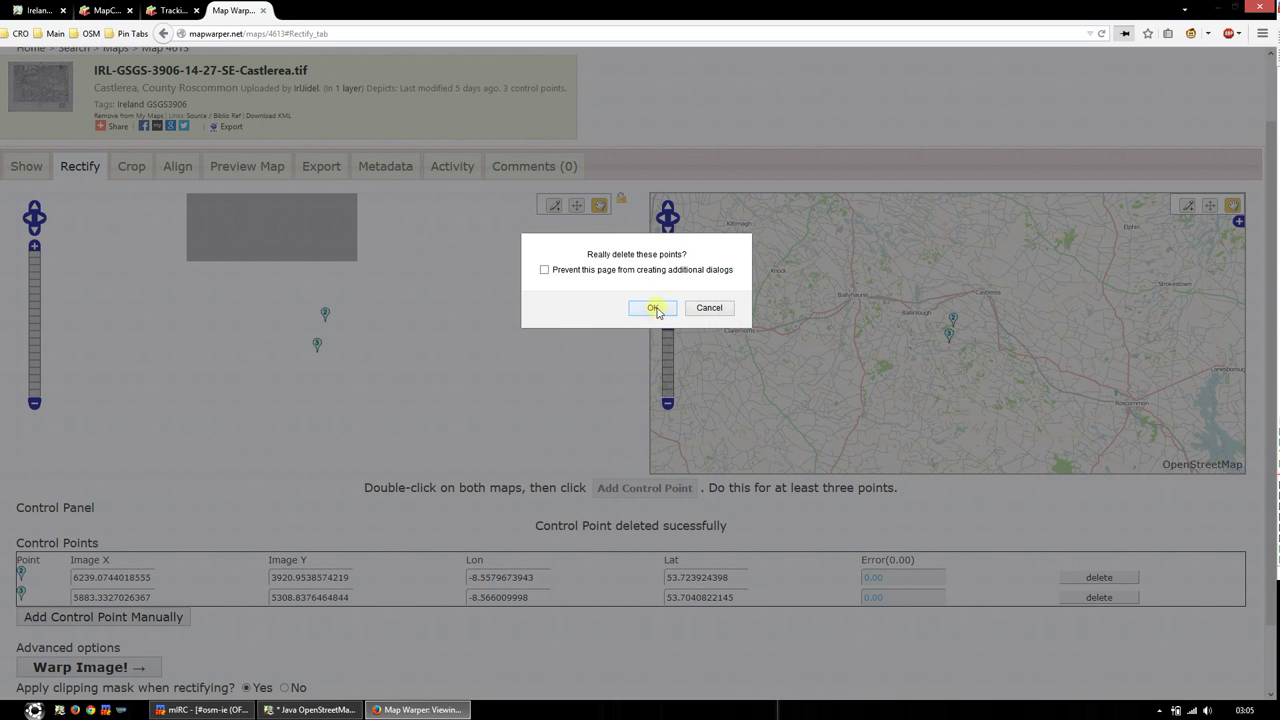
key("Return")
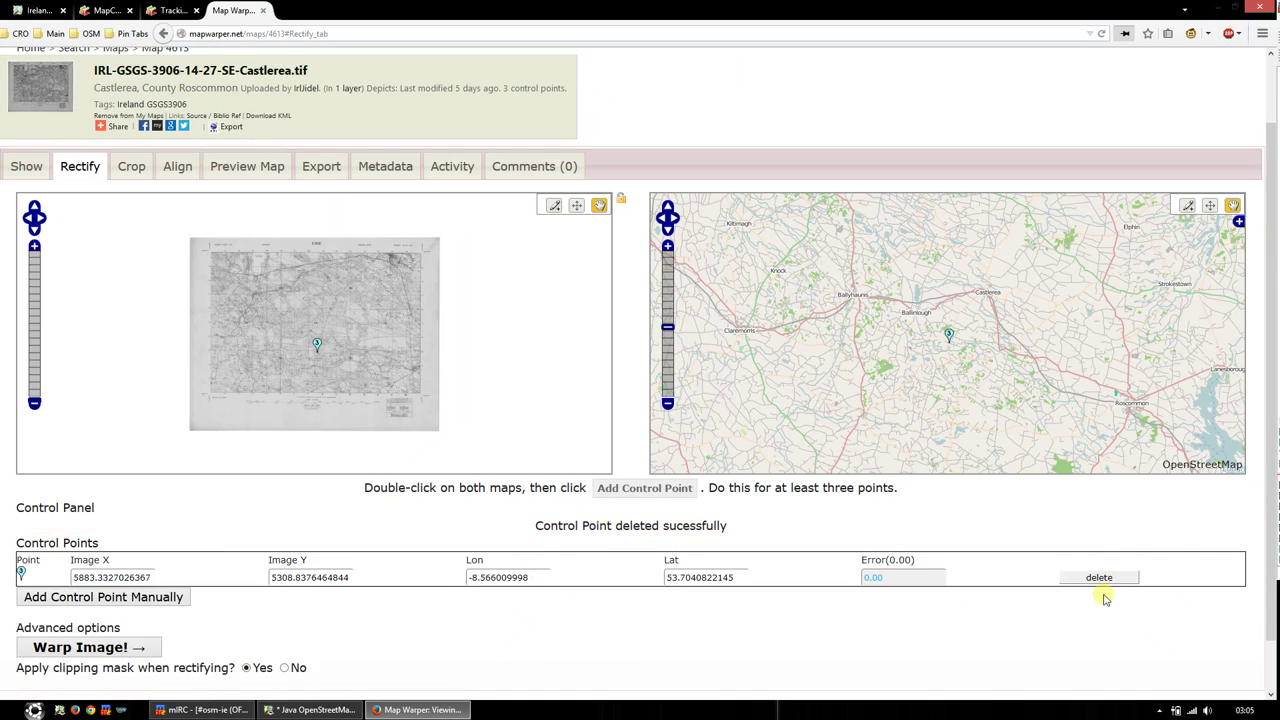
left_click(1100, 579)
Step: Confirm the last deletion and zoom the OpenStreetMap reference out to show Ireland and Britain
left_click(646, 309)
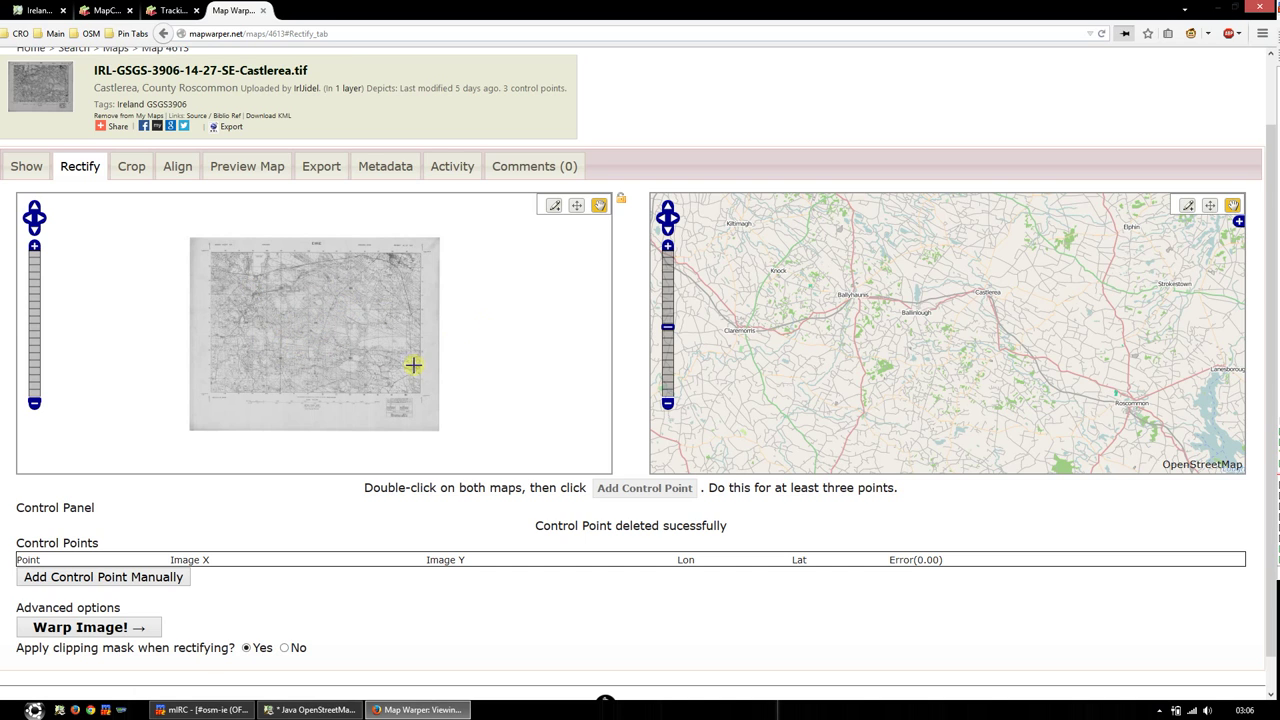
scroll(323, 325, "up", 3)
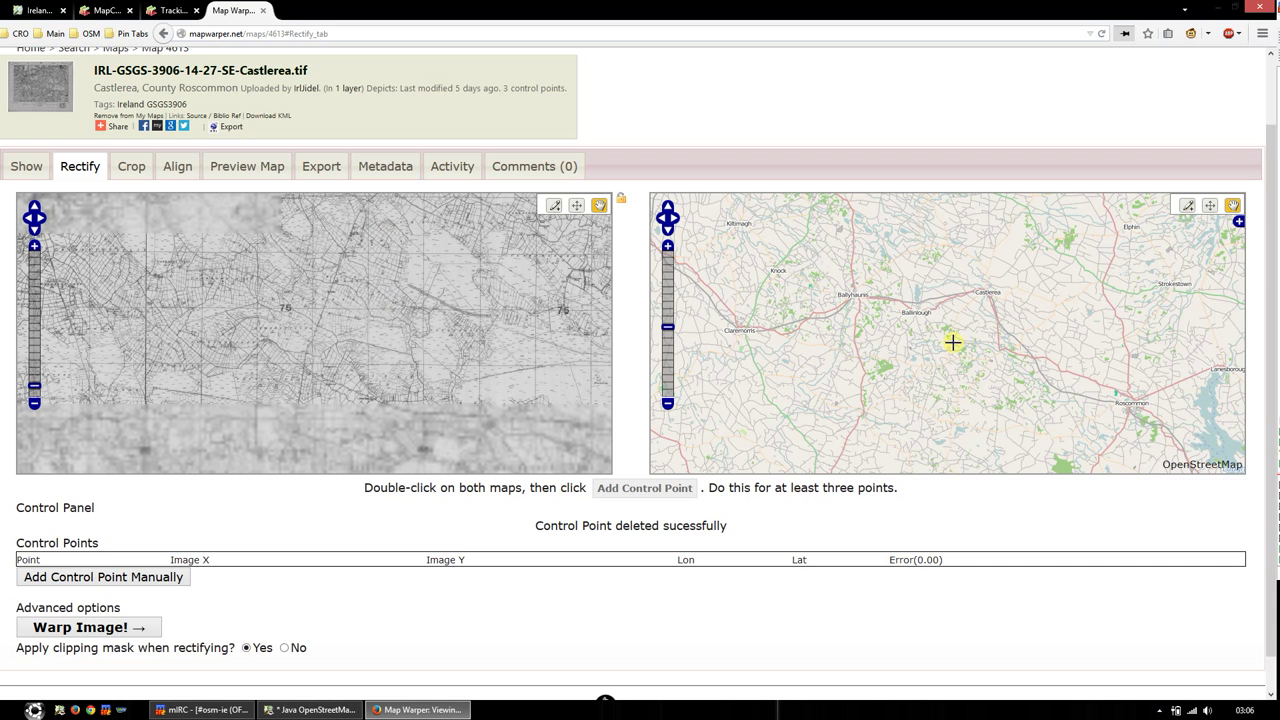
scroll(930, 342, "up", 2)
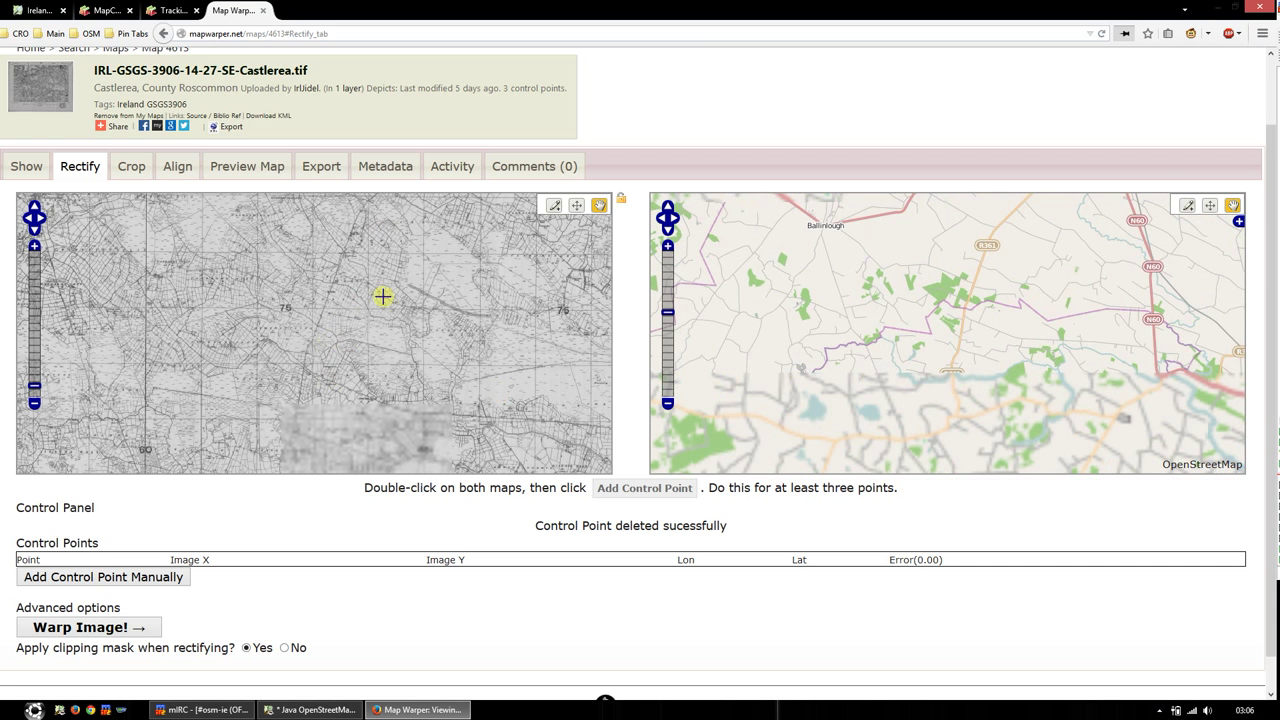
scroll(280, 335, "down", 4)
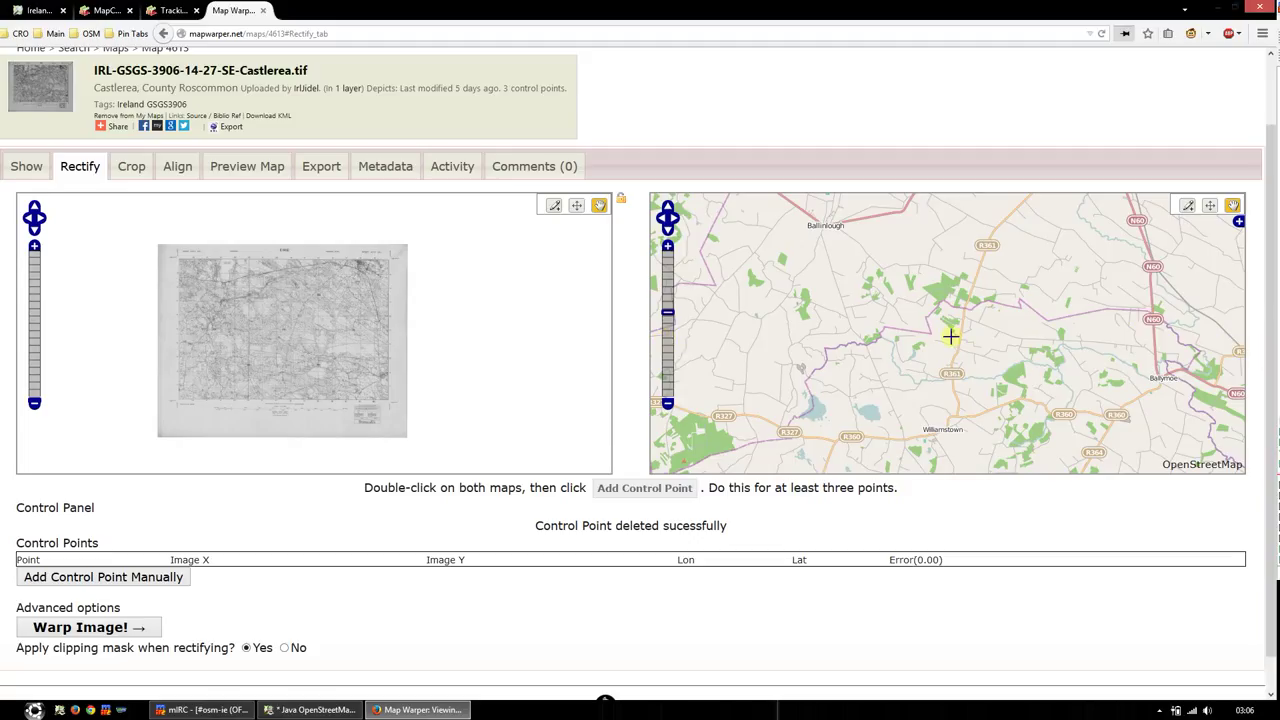
left_click(667, 358)
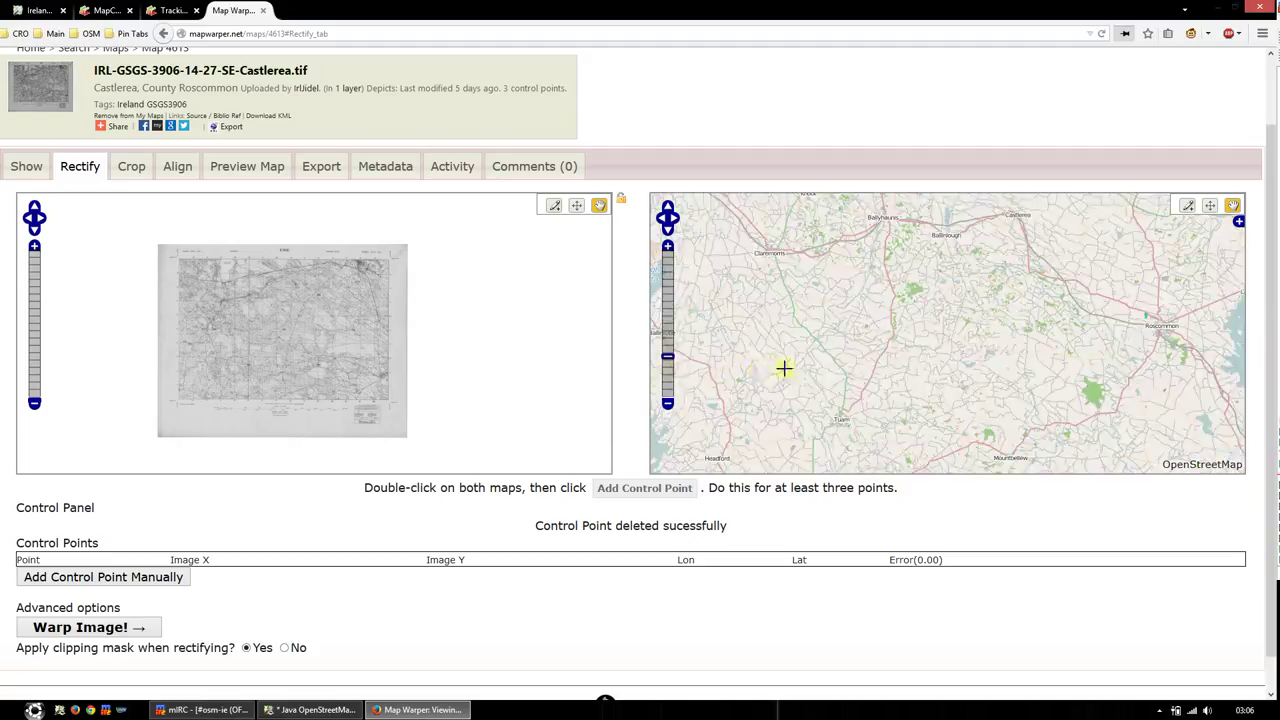
left_click_drag(862, 370, 974, 345)
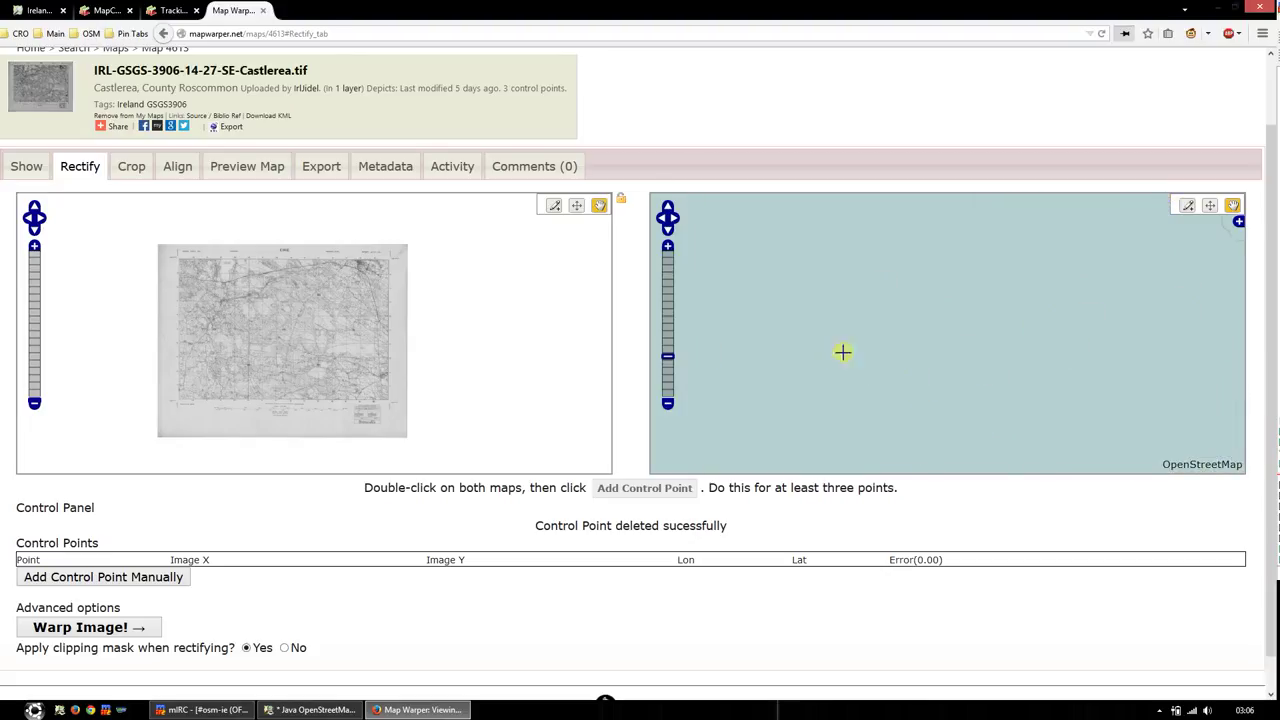
left_click_drag(920, 335, 862, 387)
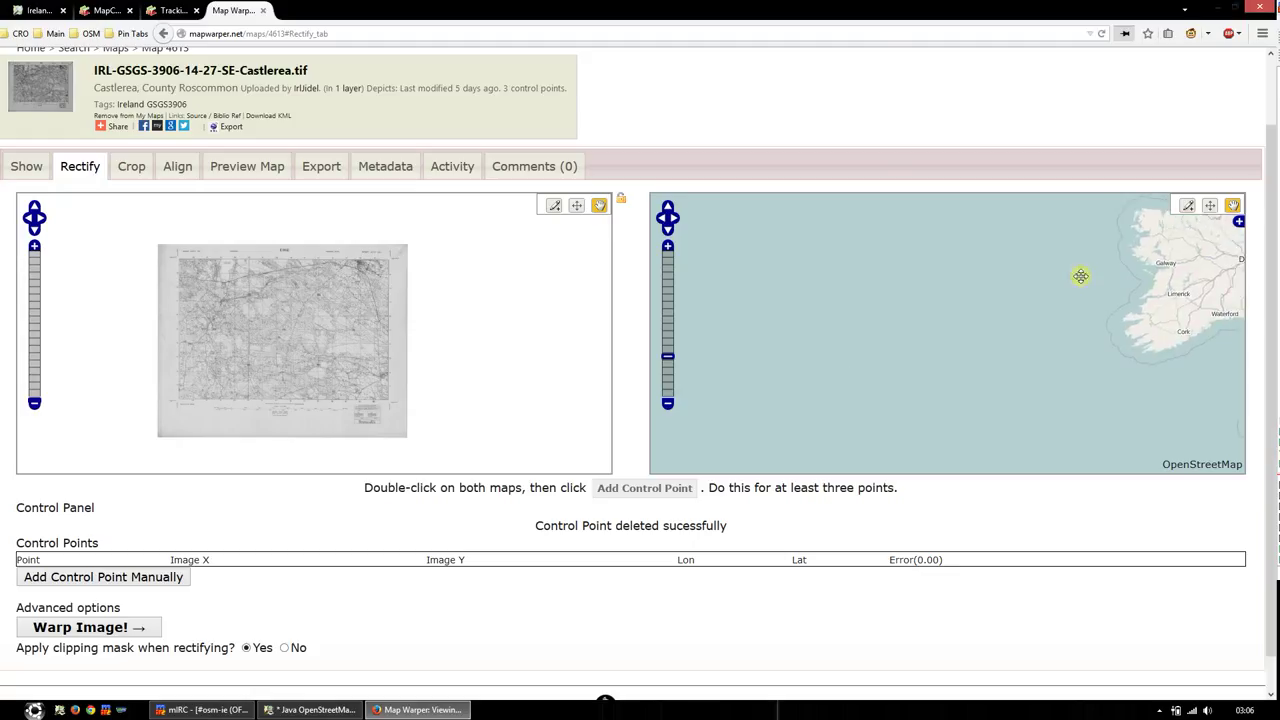
left_click_drag(1081, 276, 889, 351)
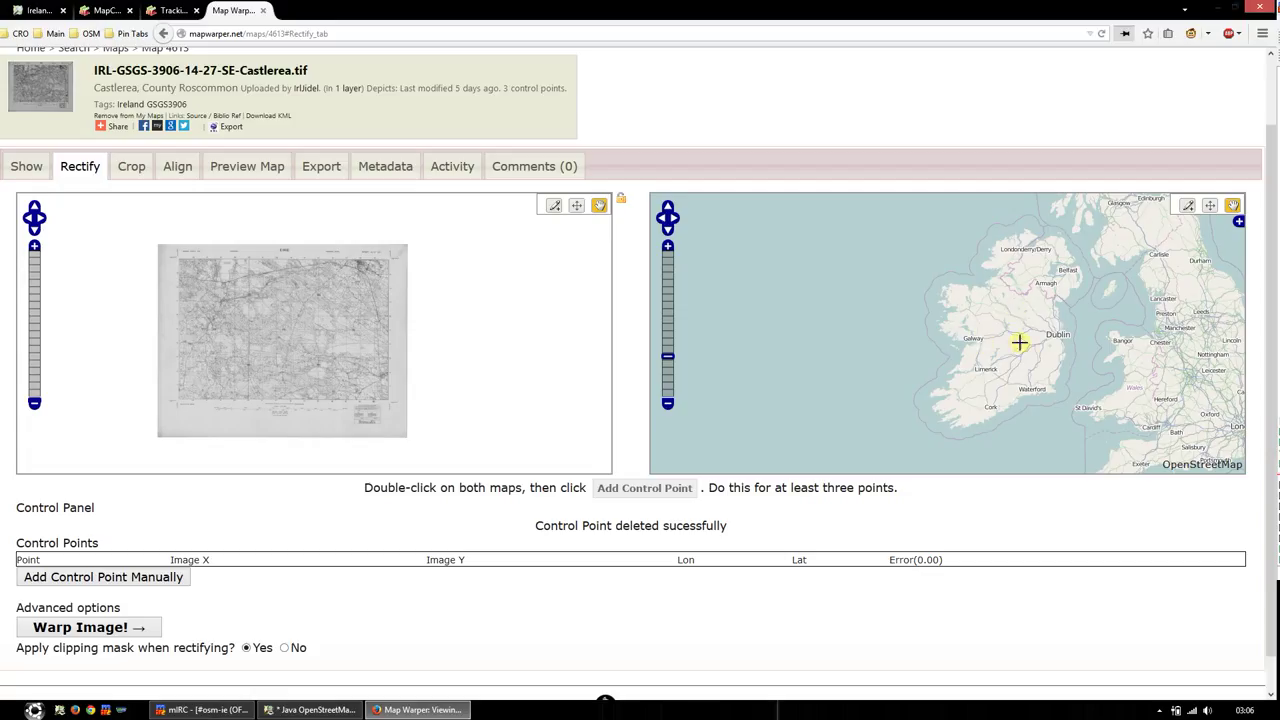
left_click_drag(850, 368, 660, 372)
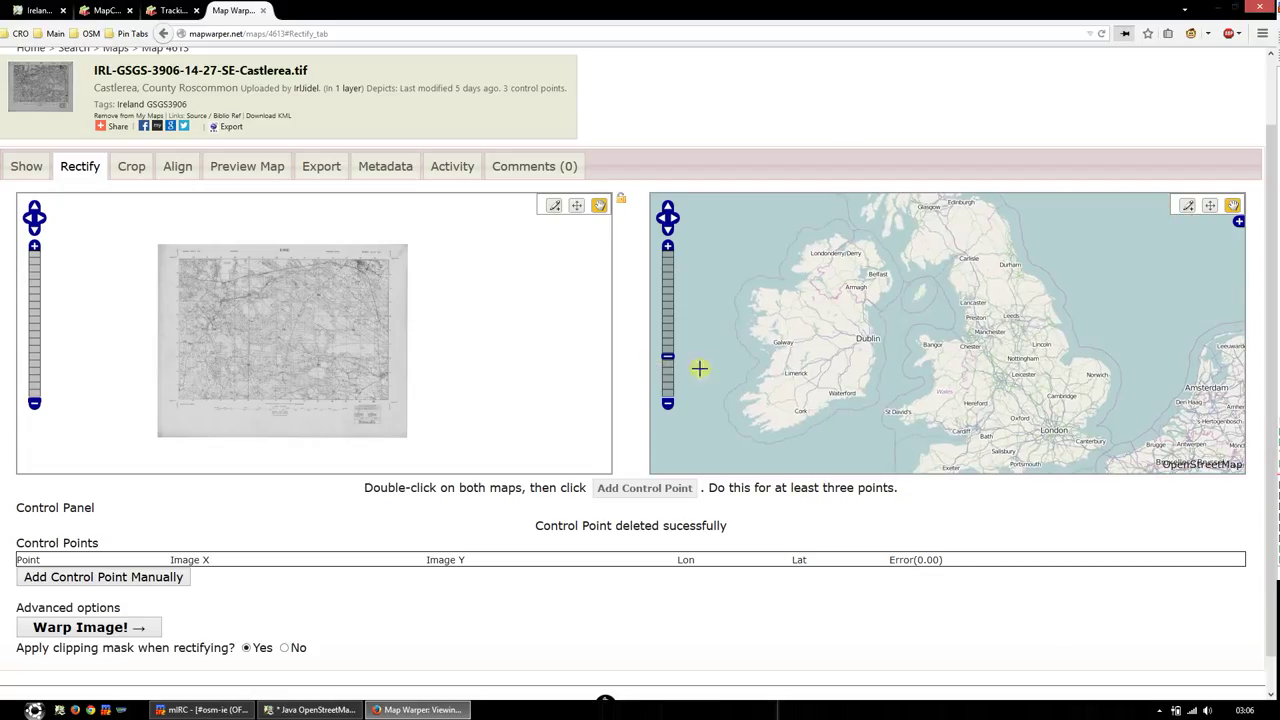
Step: Zoom the reference map back in and centre it on Ballinlough and Castlerea
scroll(810, 328, "up", 3)
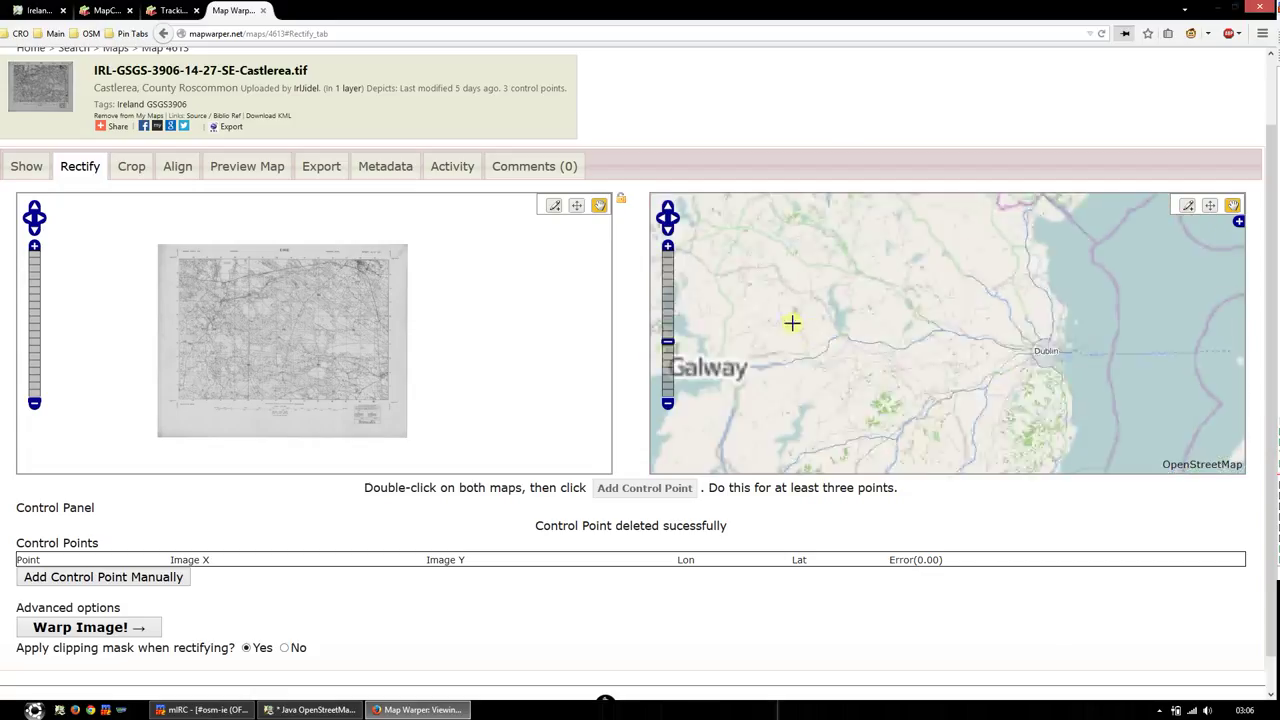
left_click_drag(794, 294, 980, 237)
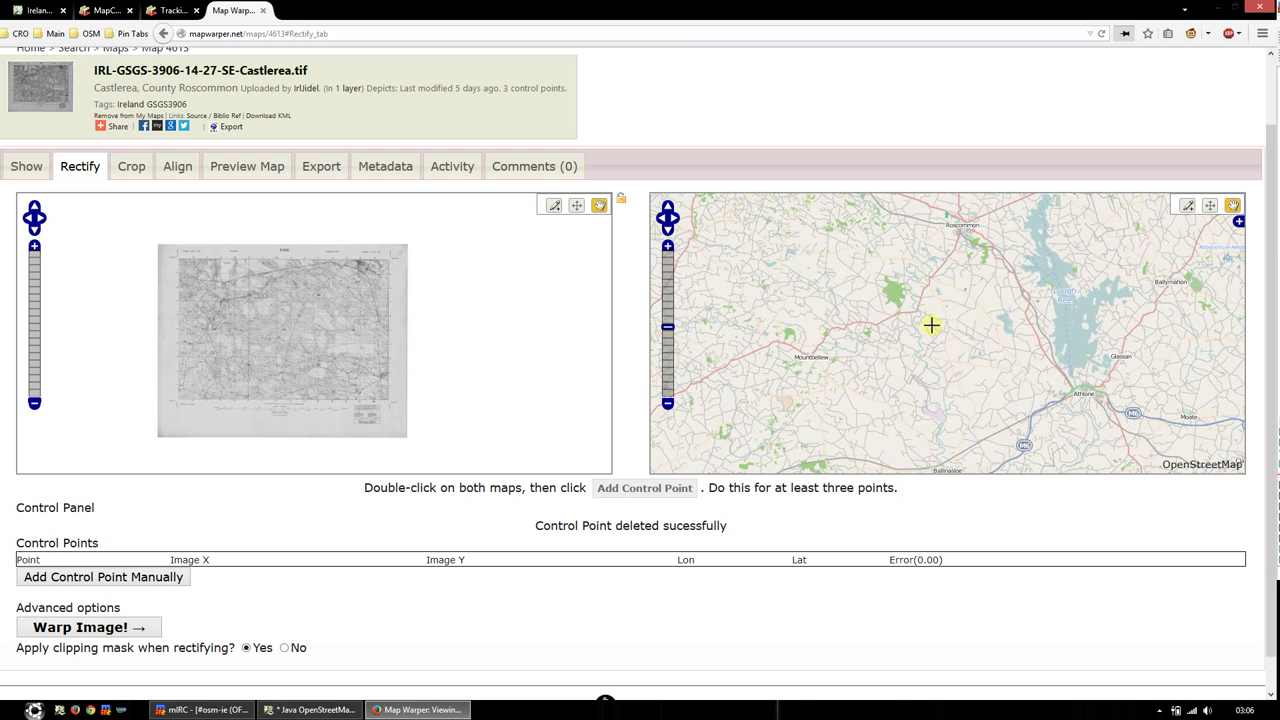
left_click_drag(855, 326, 923, 437)
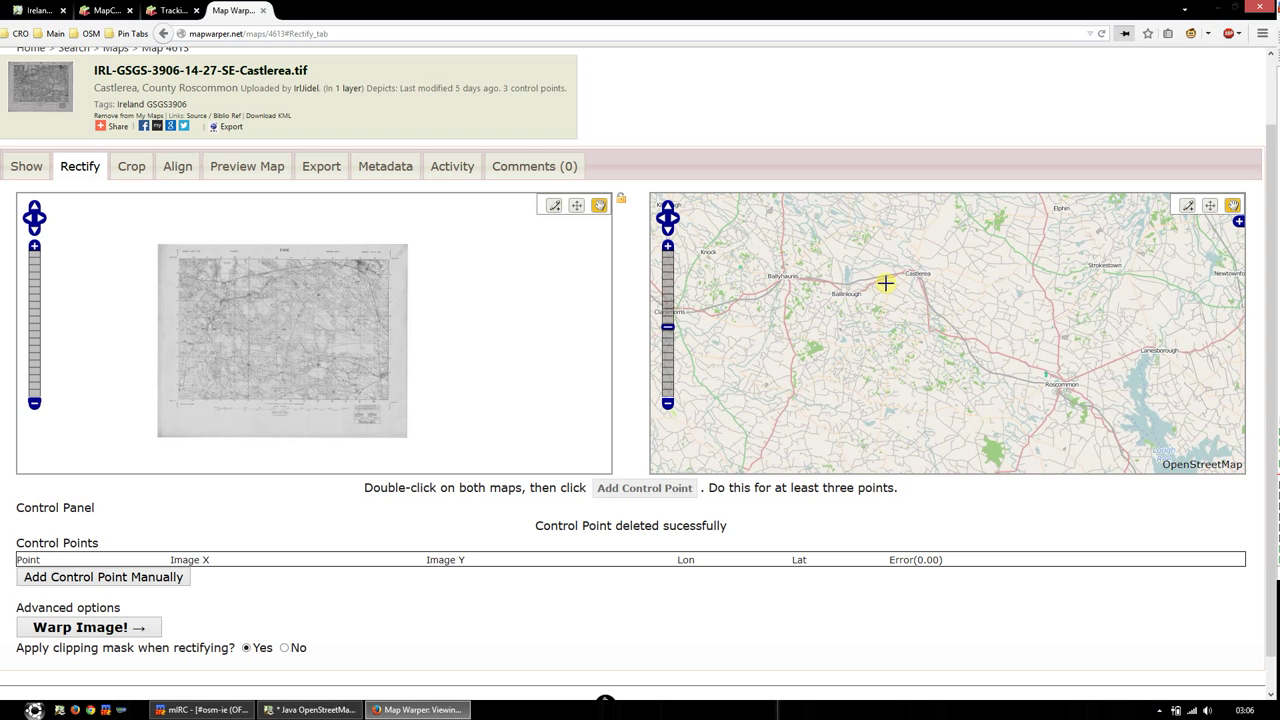
scroll(885, 284, "up", 2)
left_click_drag(914, 288, 1009, 272)
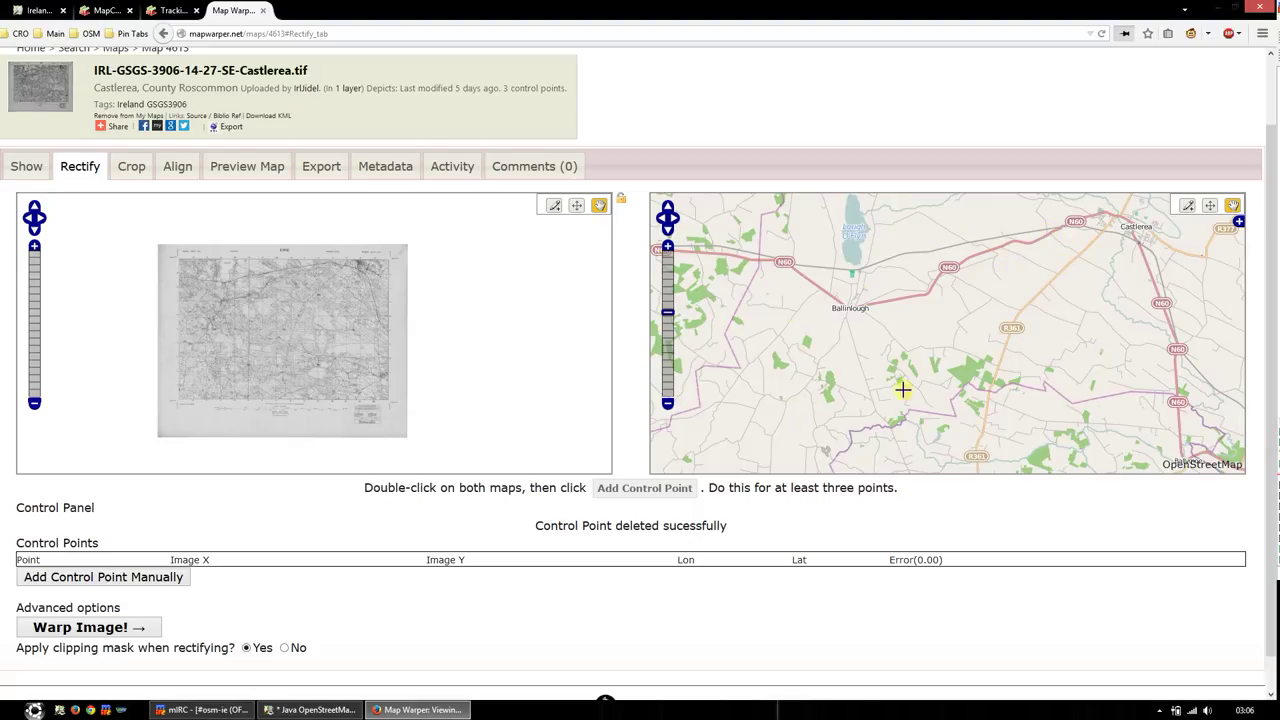
left_click_drag(929, 388, 929, 385)
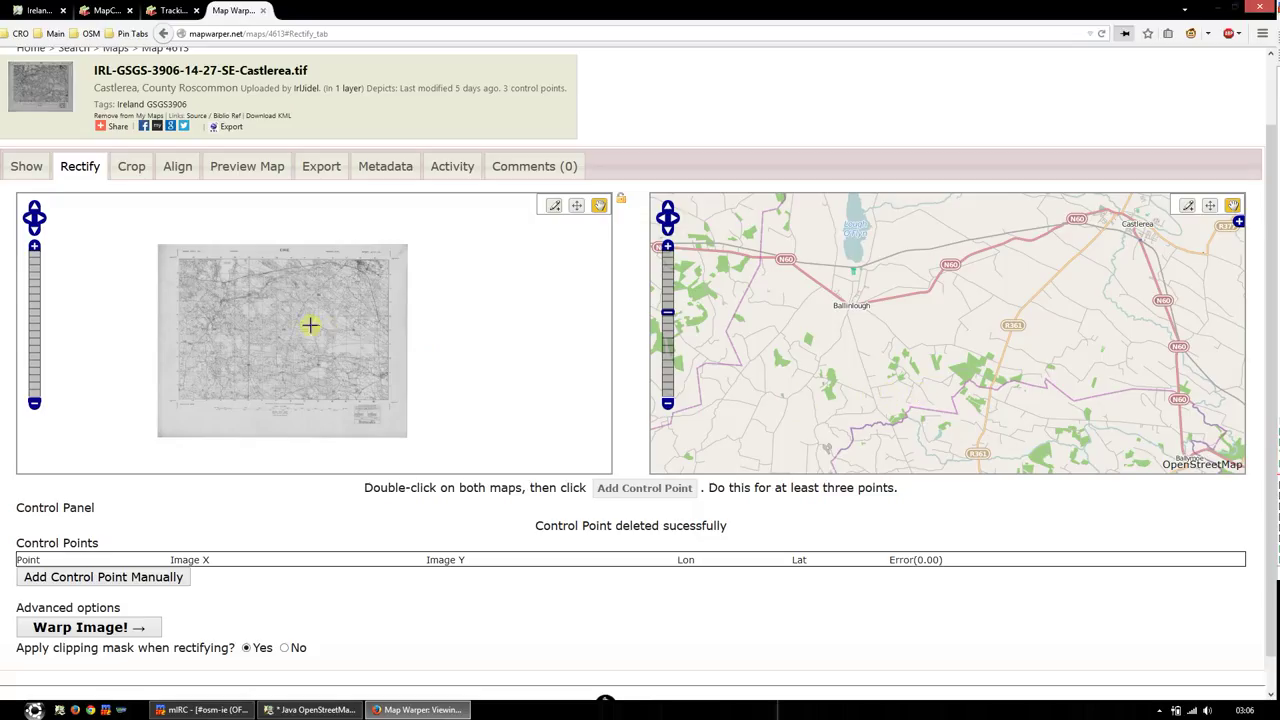
Step: Zoom the scan to its top edge with grid lines 60–68 and pan the reference map to Castlerea town
scroll(281, 333, "up", 3)
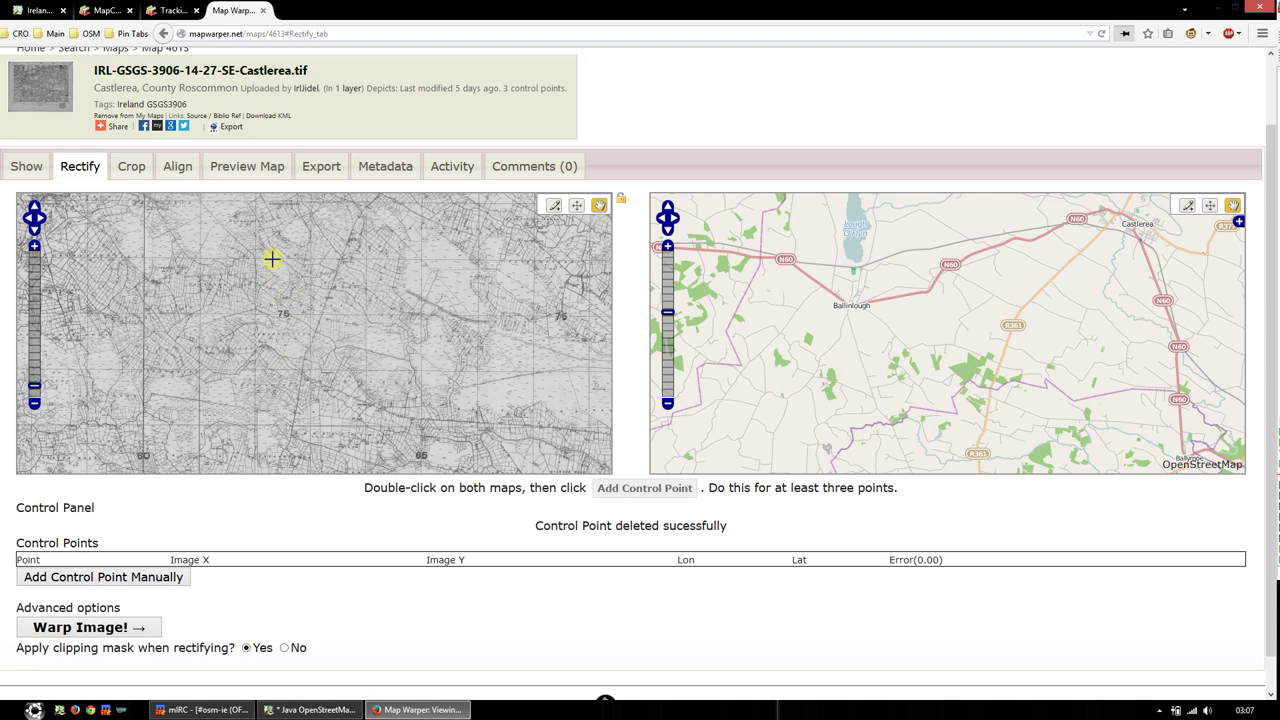
left_click_drag(271, 257, 305, 454)
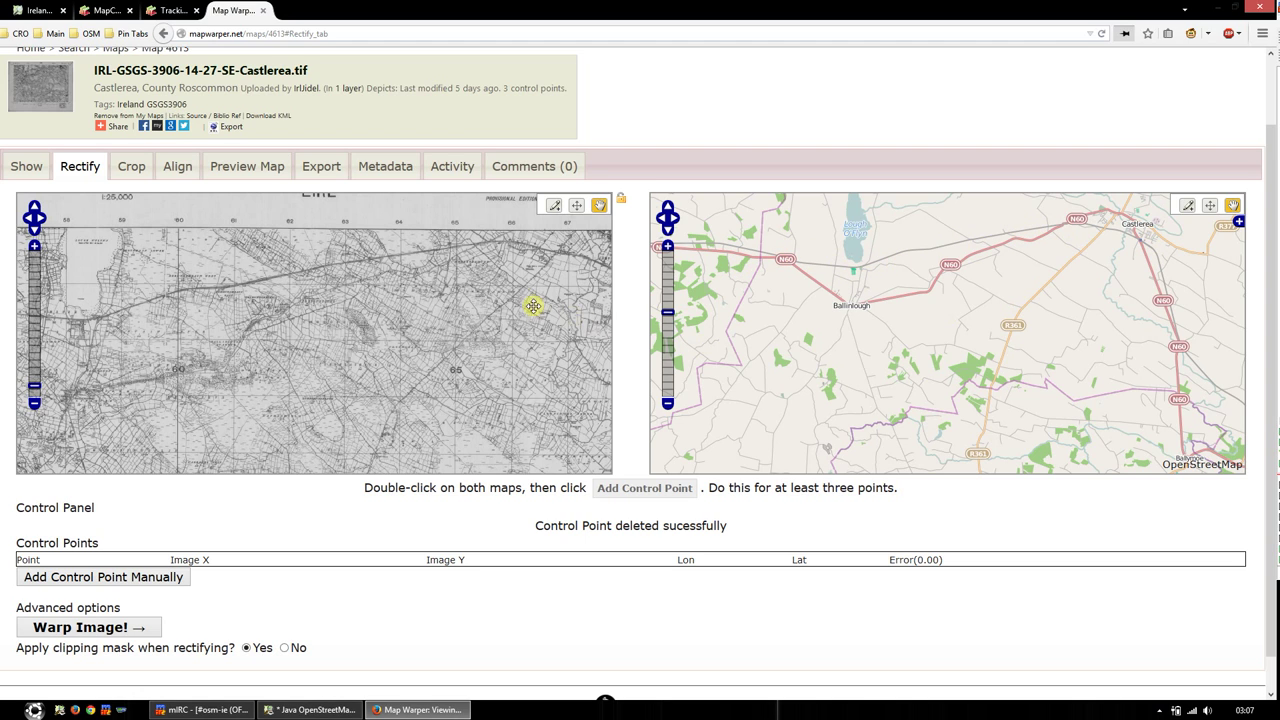
left_click_drag(531, 303, 505, 295)
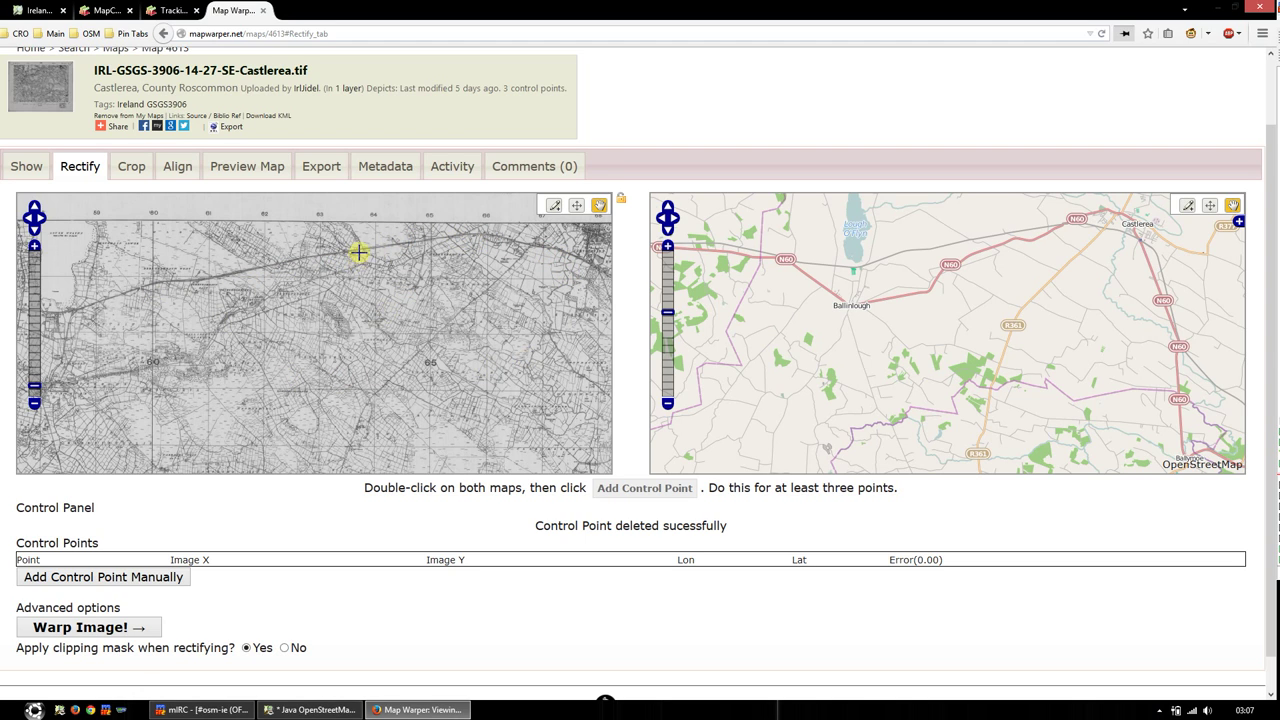
left_click_drag(304, 273, 429, 277)
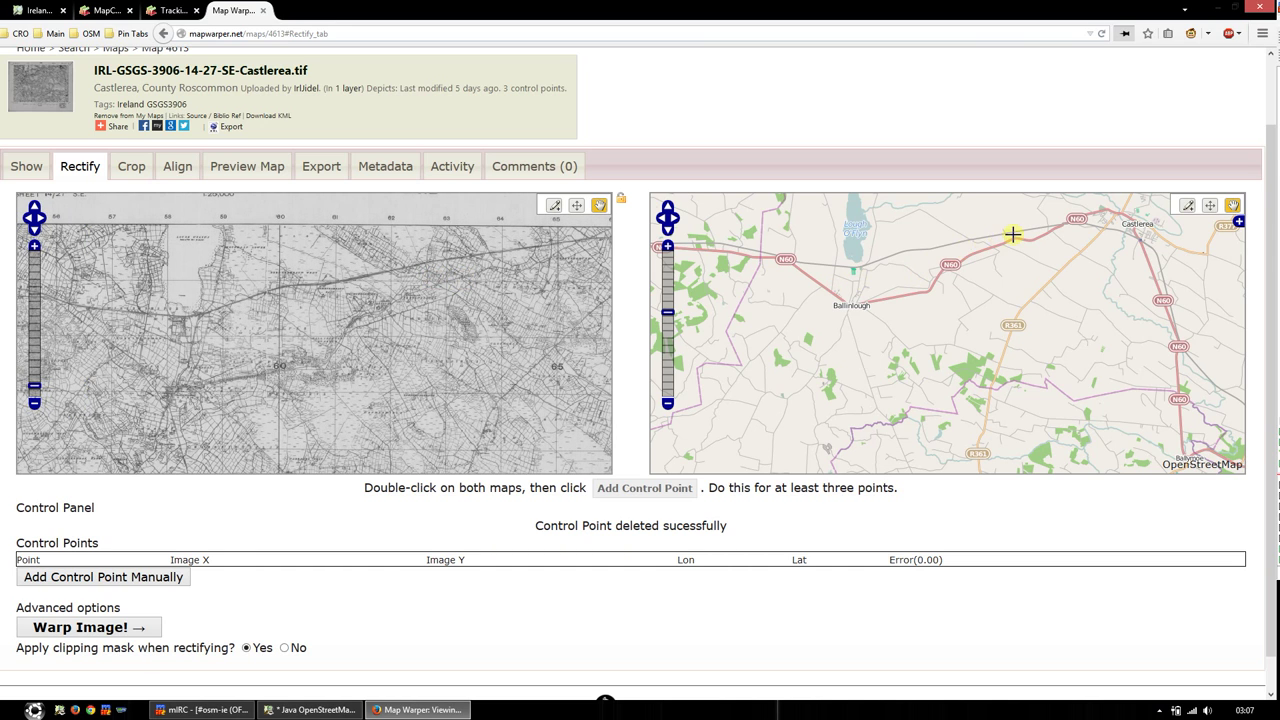
scroll(1016, 233, "up", 3)
left_click_drag(1020, 229, 843, 366)
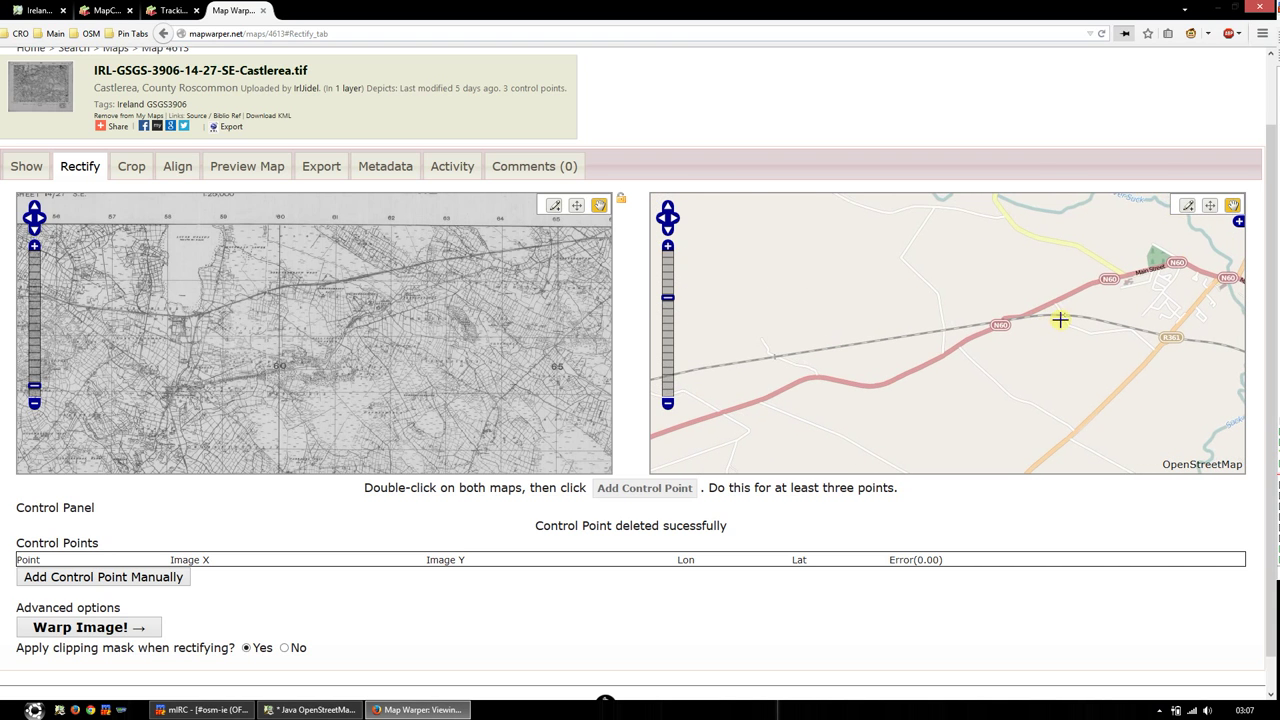
left_click_drag(557, 294, 229, 266)
left_click_drag(1088, 332, 918, 337)
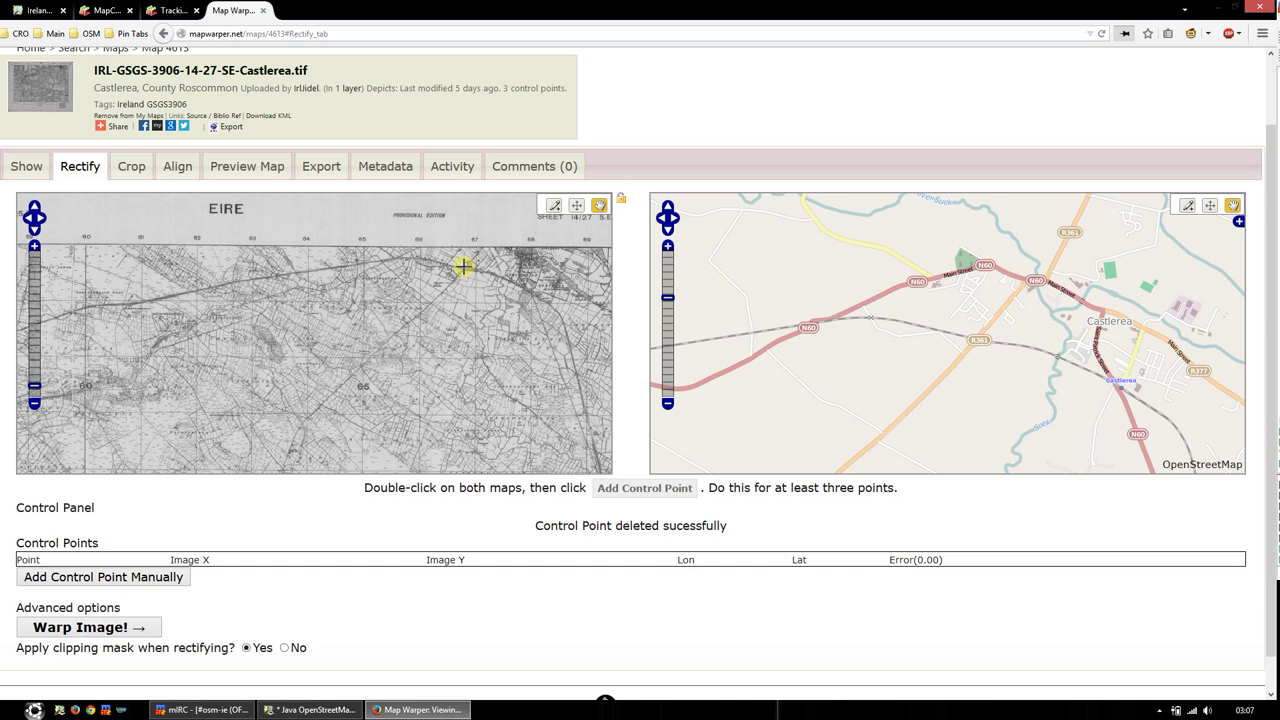
Step: Pan the scan to the road crossing the railway and move the reference map toward Main Street
scroll(465, 264, "up", 2)
scroll(472, 262, "up", 2)
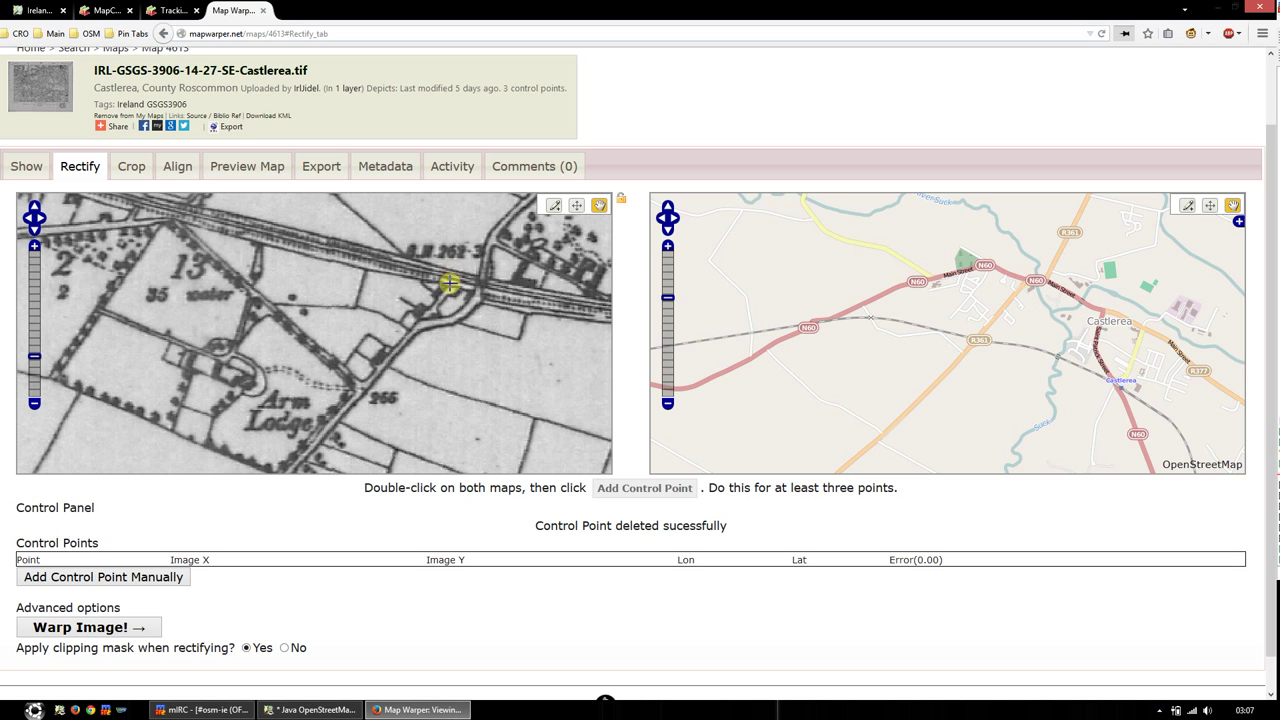
left_click_drag(451, 275, 436, 332)
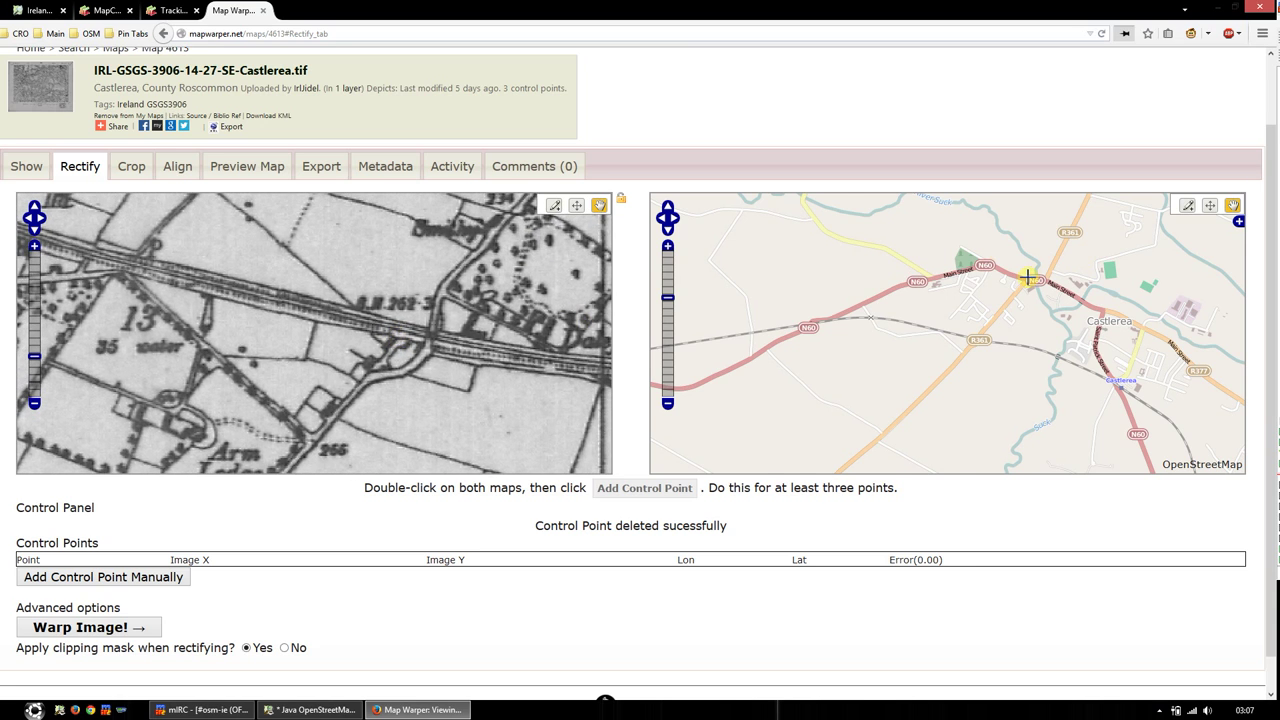
scroll(1029, 277, "up", 3)
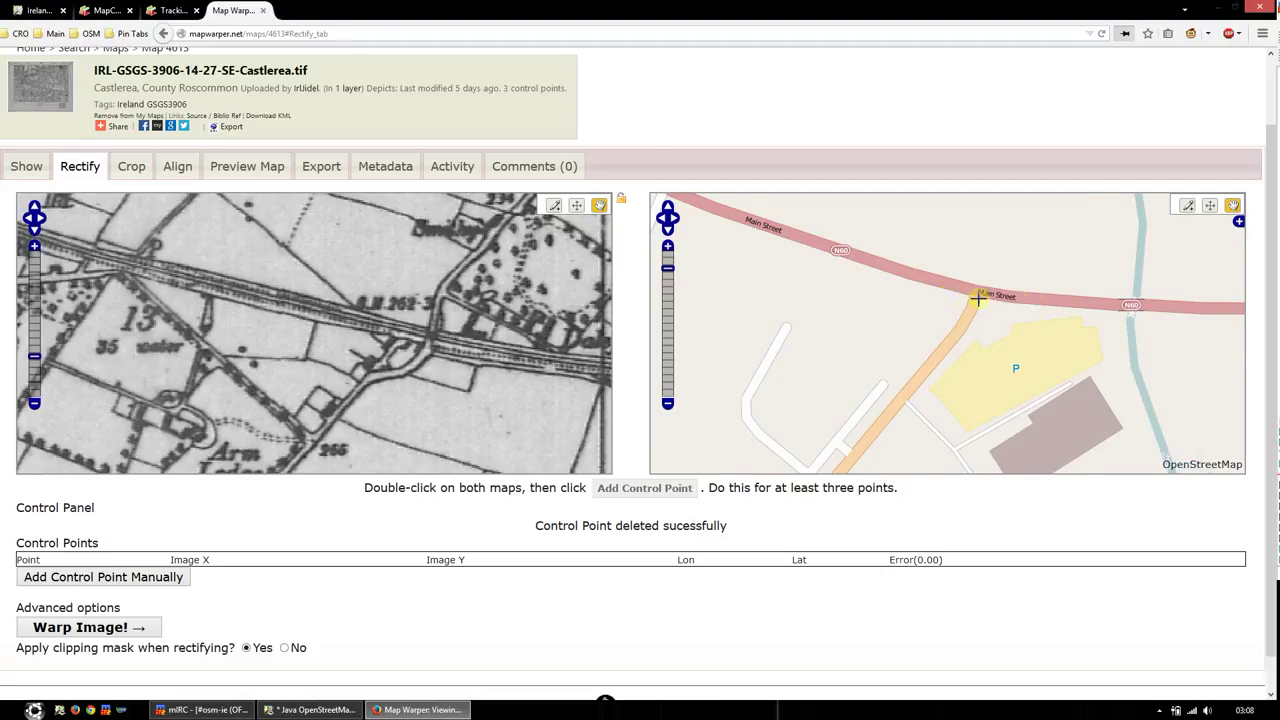
left_click_drag(978, 298, 945, 336)
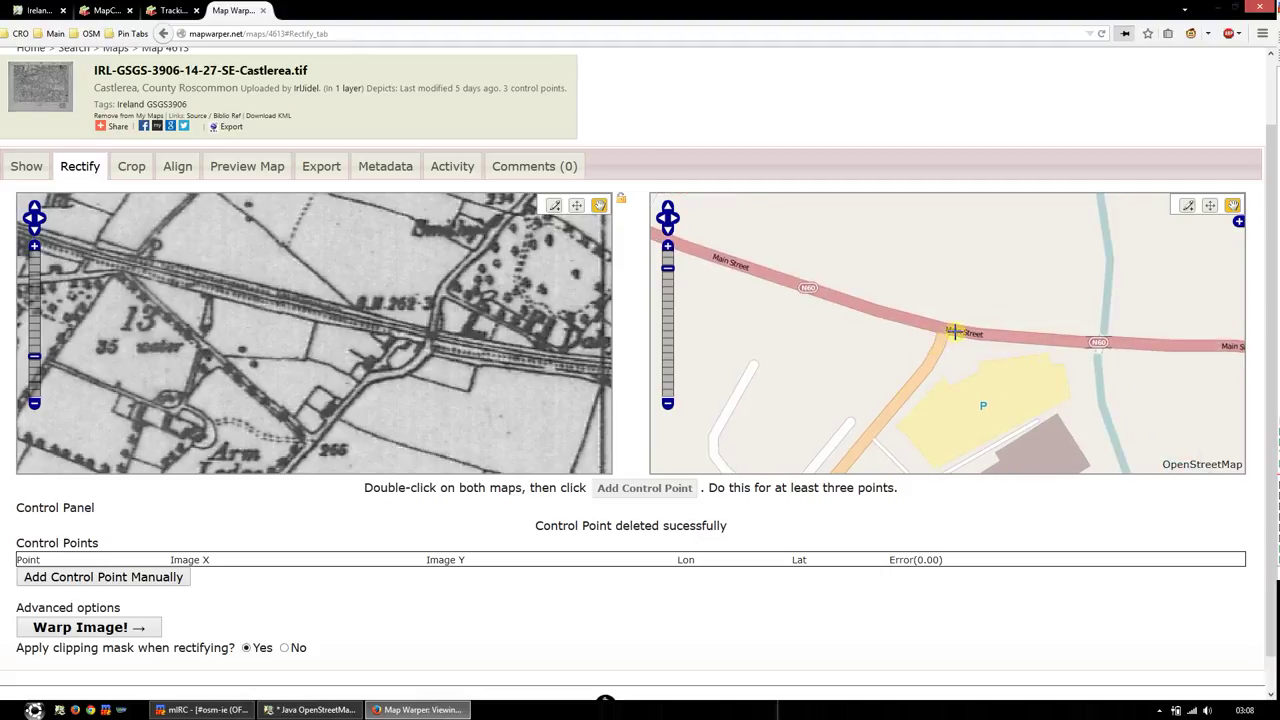
scroll(955, 332, "up", 1)
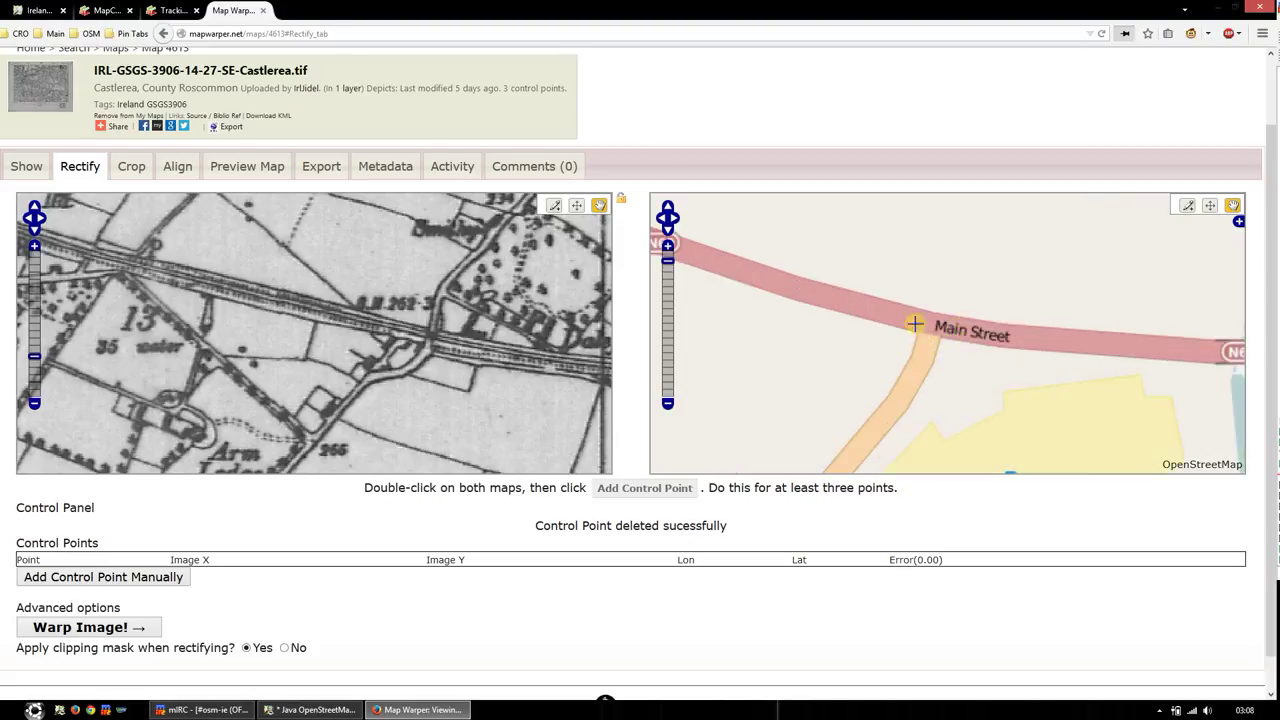
scroll(928, 323, "down", 1)
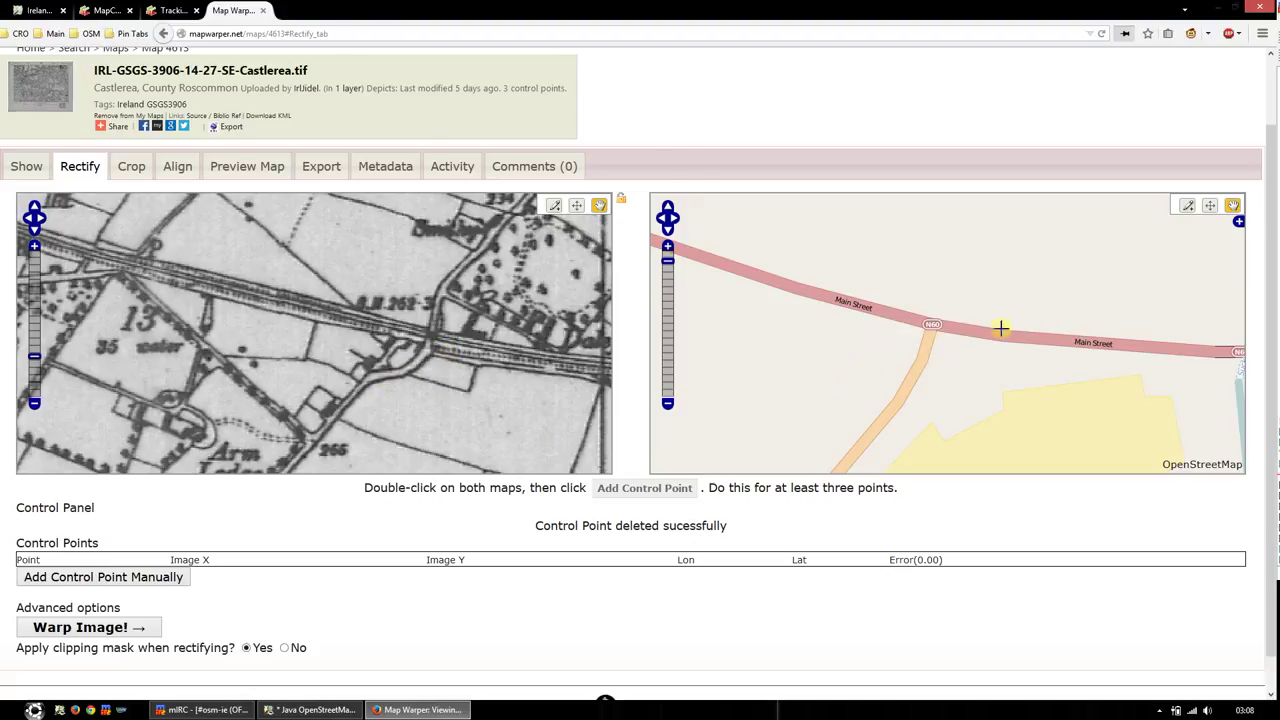
Step: Zoom OpenStreetMap in on the railway's crossing with the R361
double_click(929, 320)
scroll(920, 317, "down", 3)
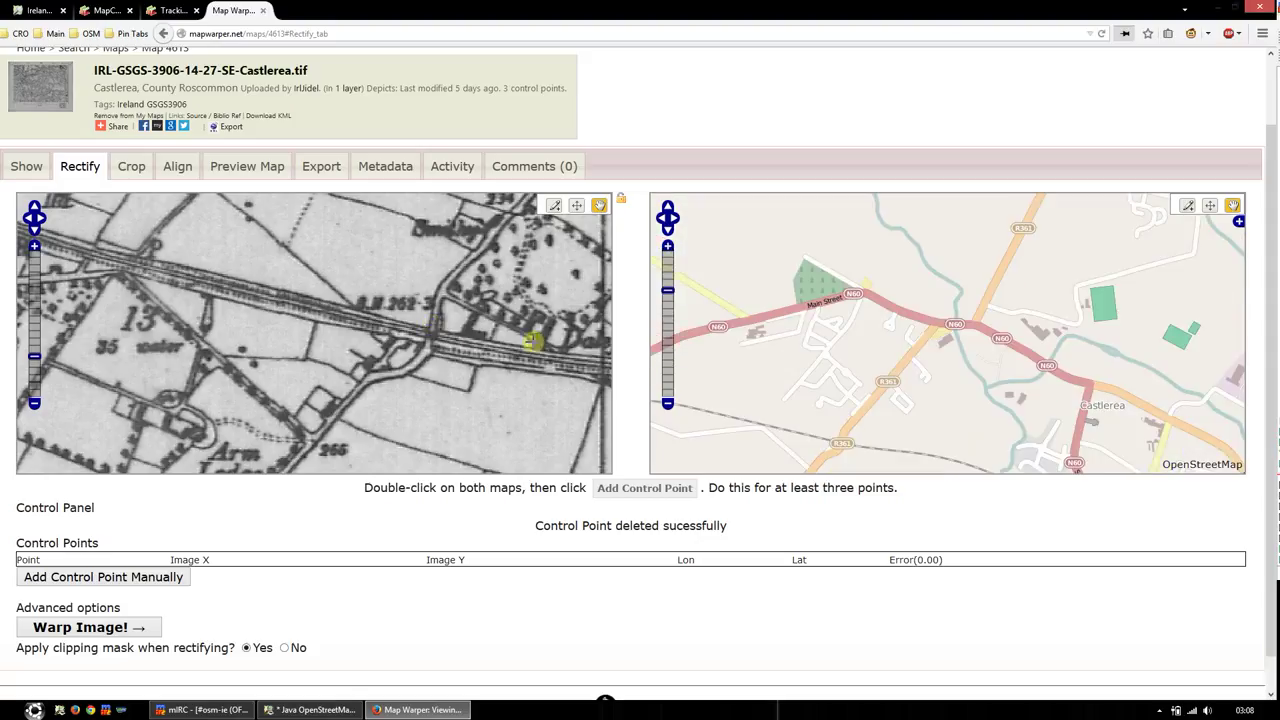
left_click_drag(903, 339, 1040, 280)
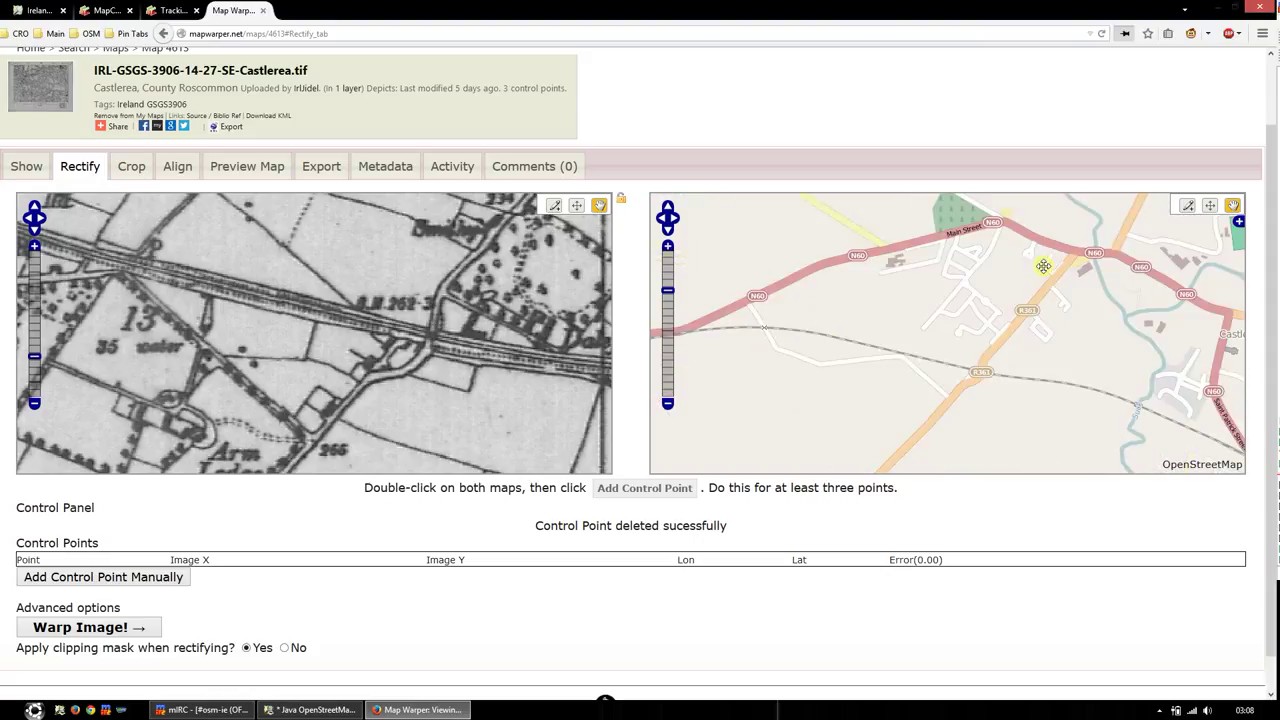
left_click(981, 376)
double_click(978, 373)
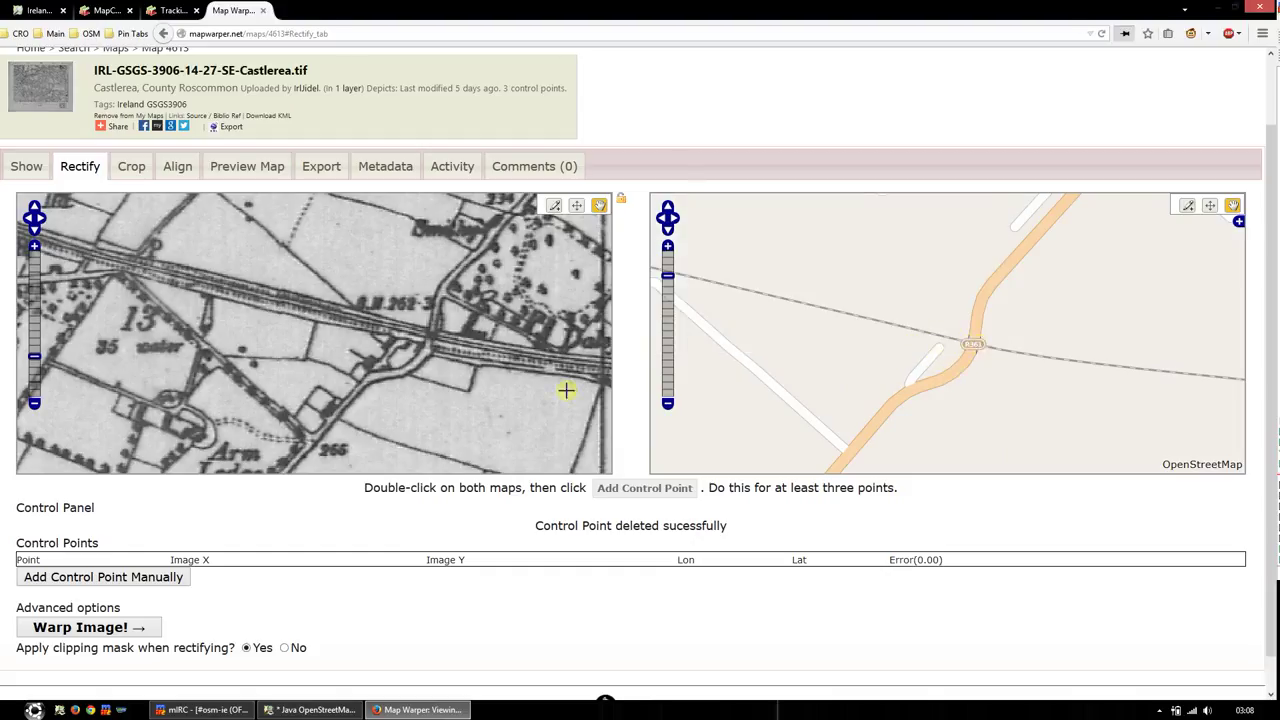
scroll(977, 345, "up", 1)
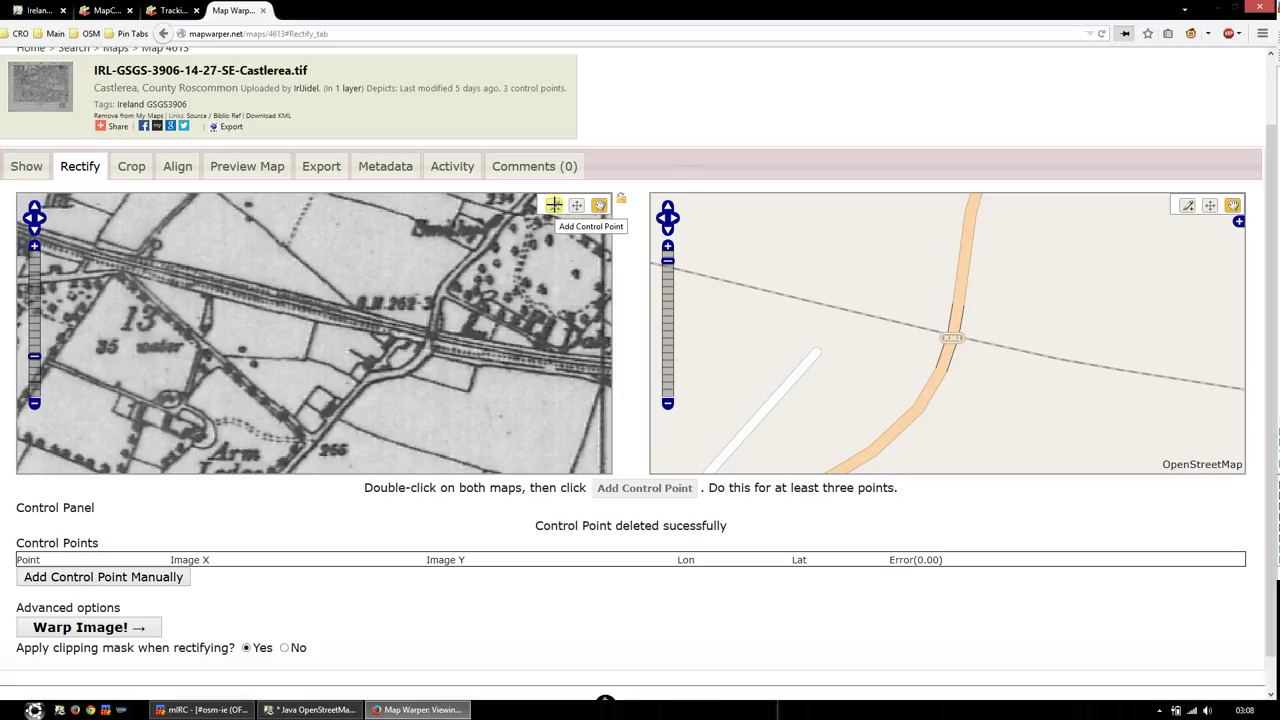
Step: Add a first control point matching the scan's railway crossing to the railway–R361 crossing on OpenStreetMap
left_click(554, 205)
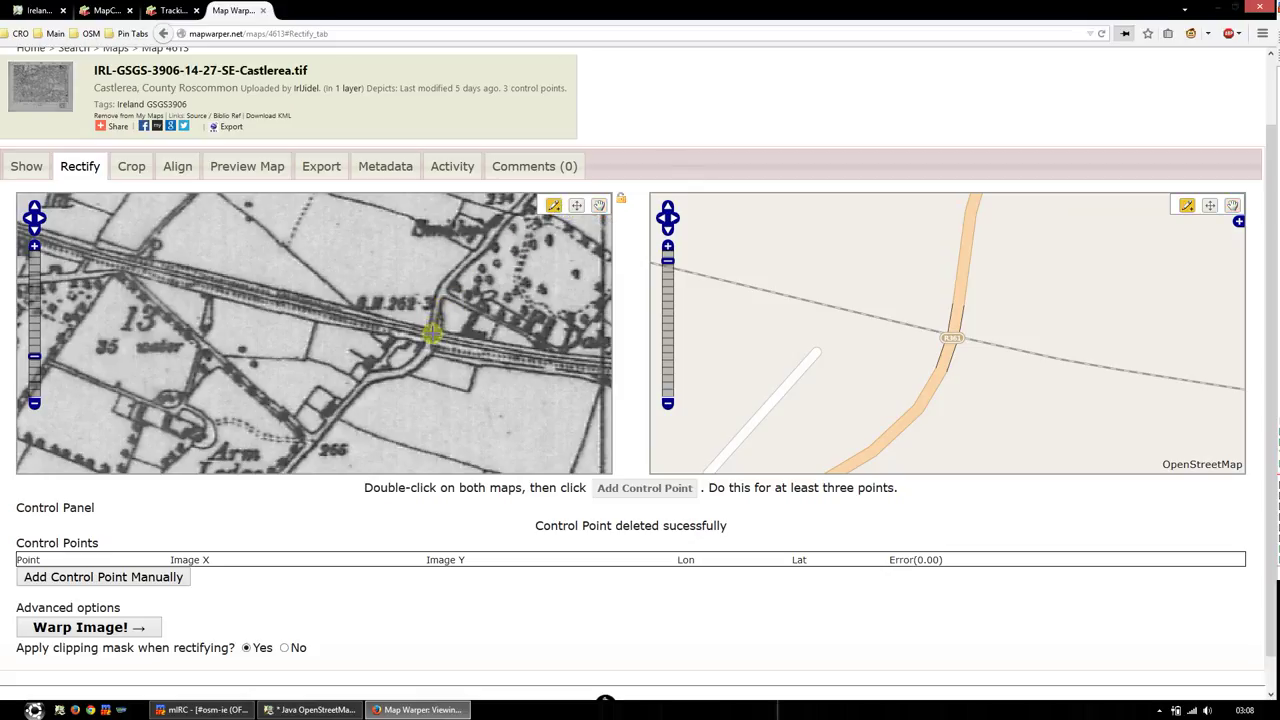
left_click(430, 335)
double_click(952, 336)
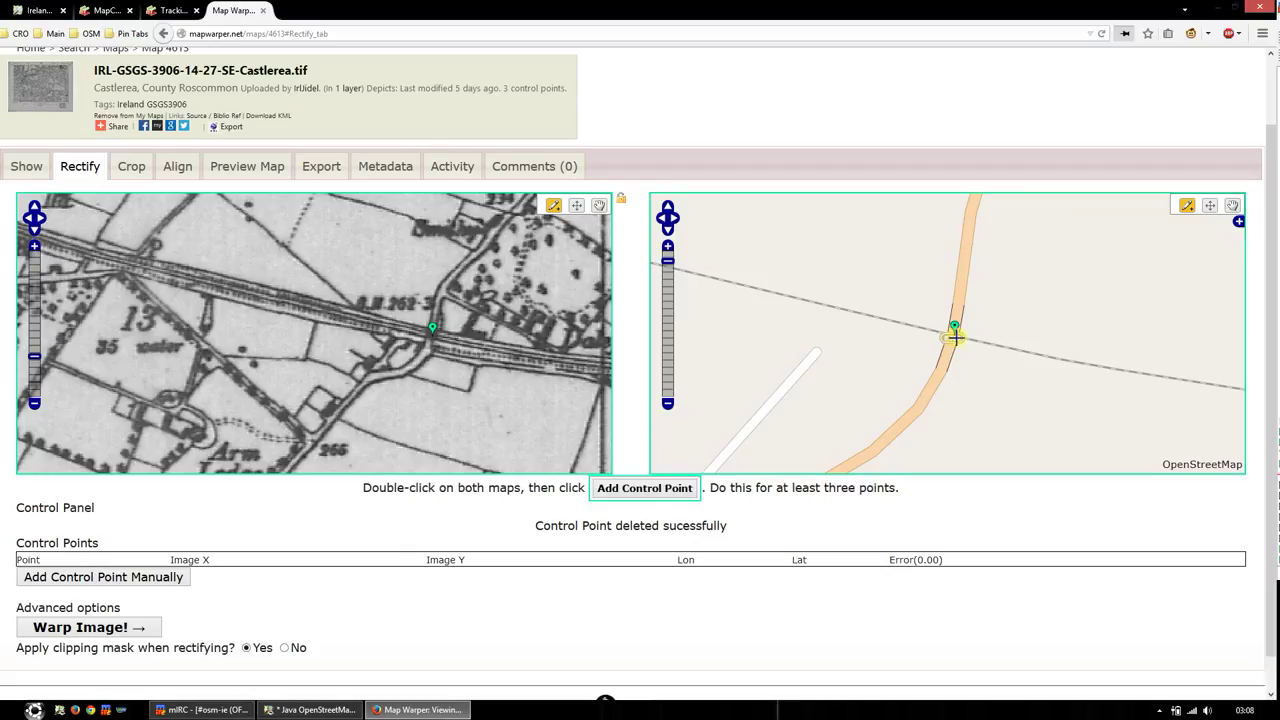
left_click(645, 488)
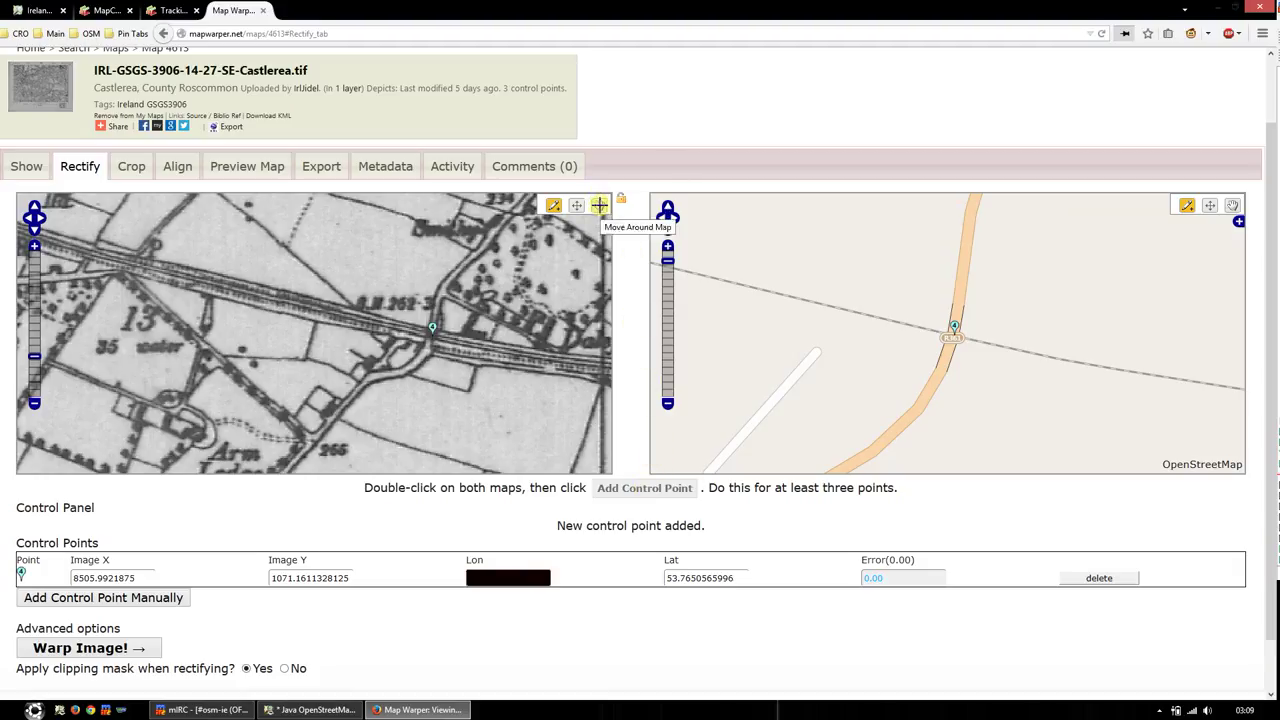
left_click(599, 205)
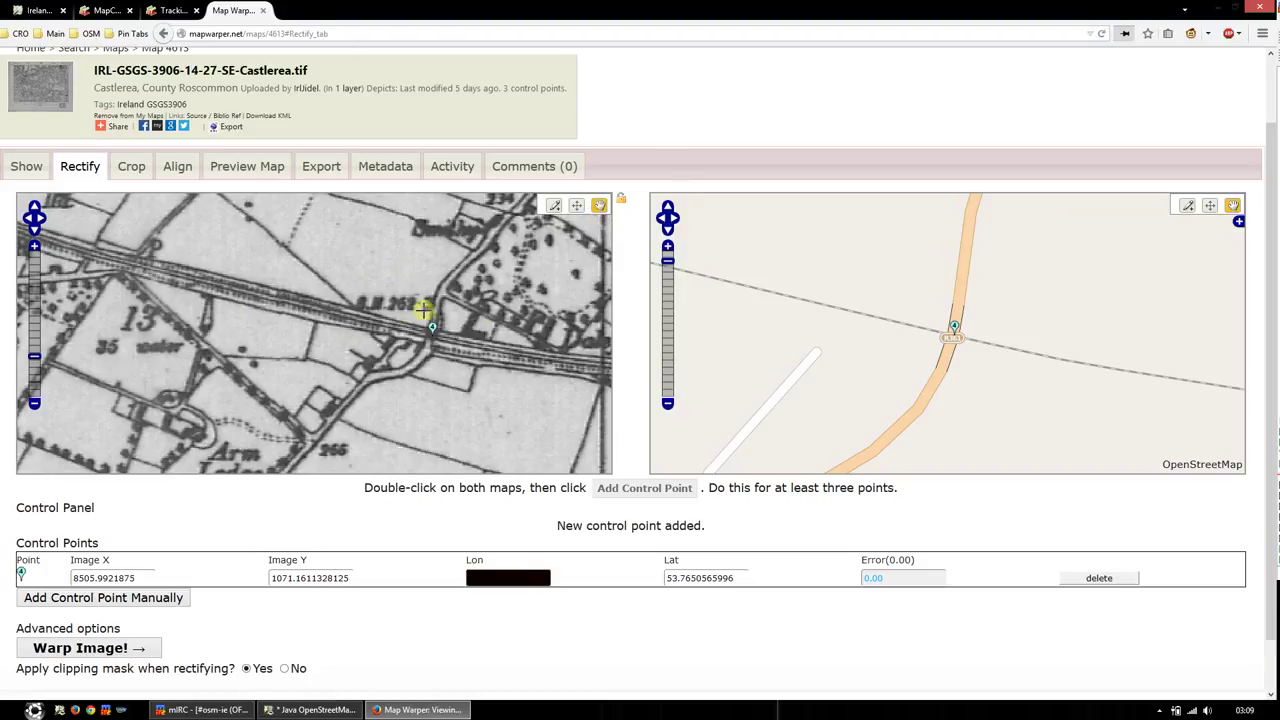
Step: Pan and zoom both maps west to the railway near grid squares 64–66 and the N60 crossing
mouse_move(395, 293)
left_mouse_down()
mouse_move(257, 334)
mouse_move(306, 257)
mouse_move(457, 343)
mouse_move(361, 328)
left_mouse_up()
left_click_drag(433, 366, 379, 310)
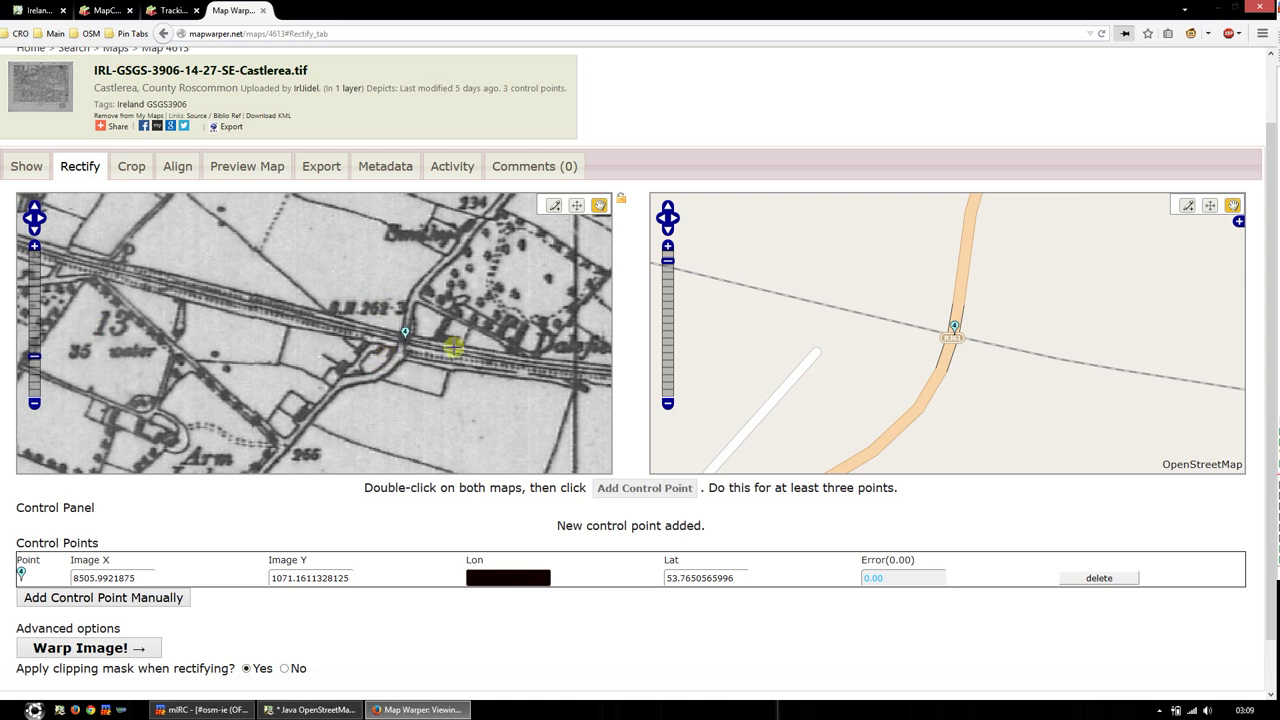
scroll(455, 346, "down", 4)
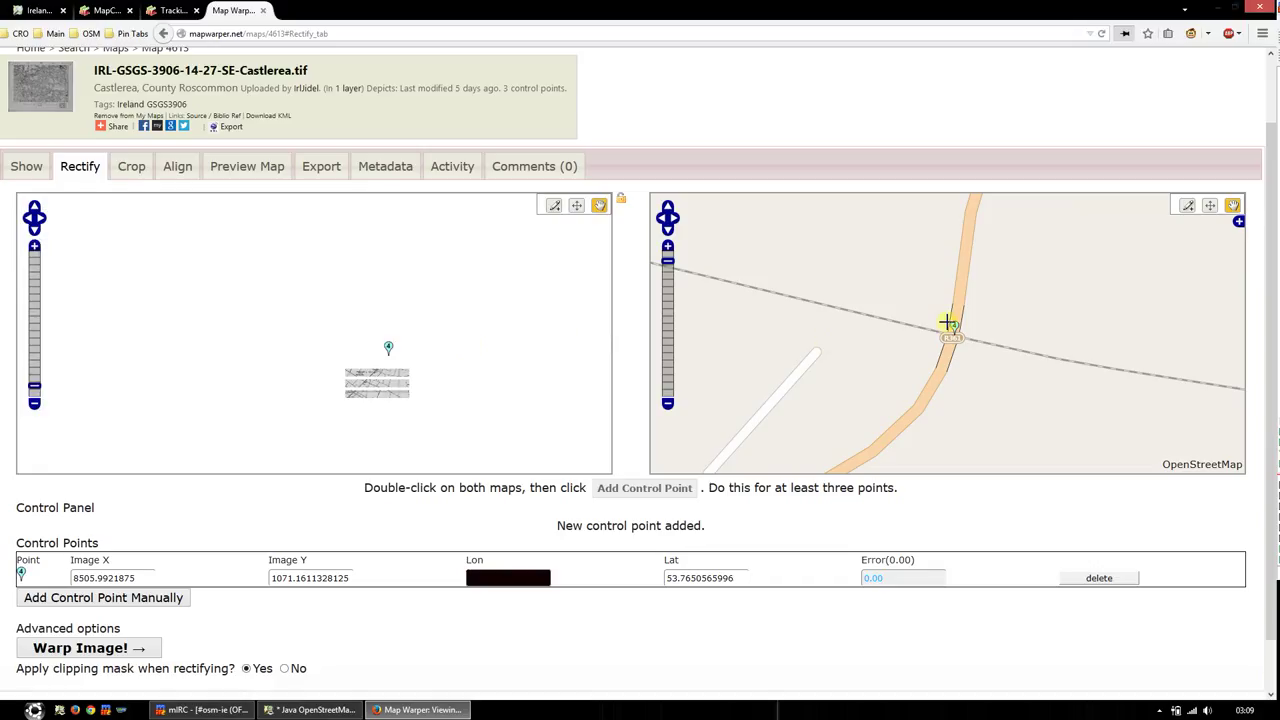
scroll(947, 322, "down", 3)
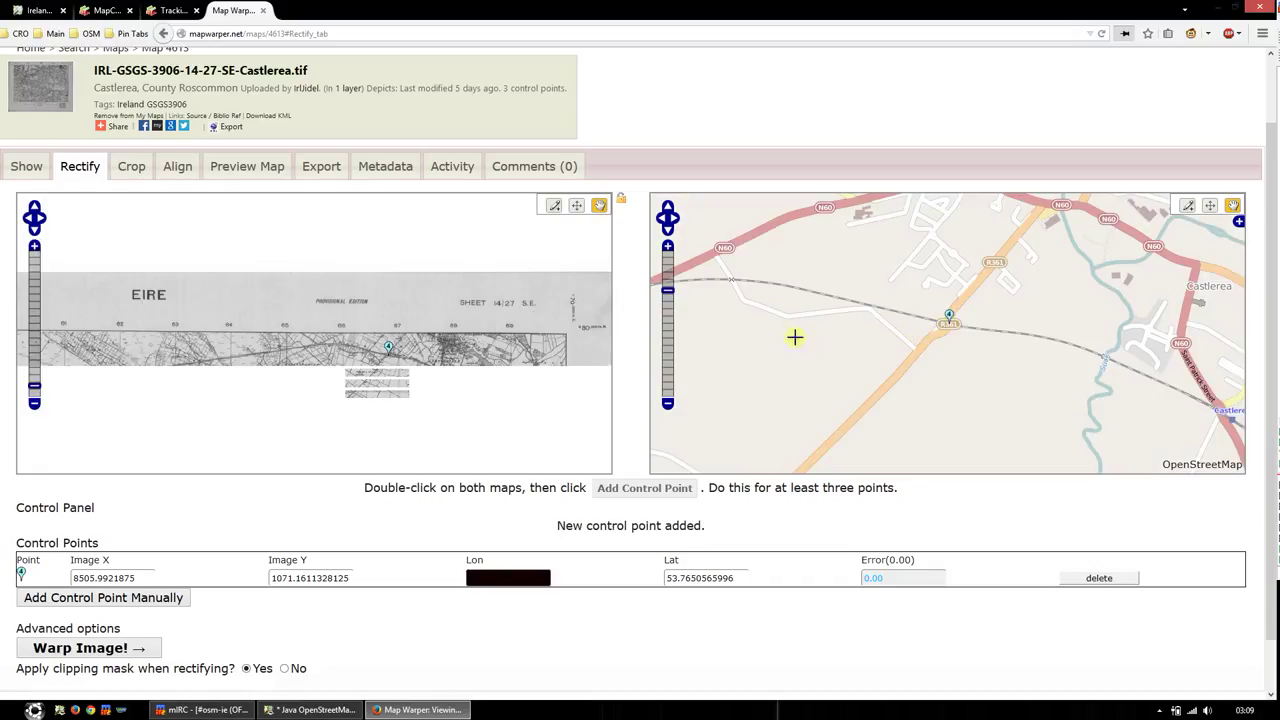
left_click_drag(793, 336, 923, 351)
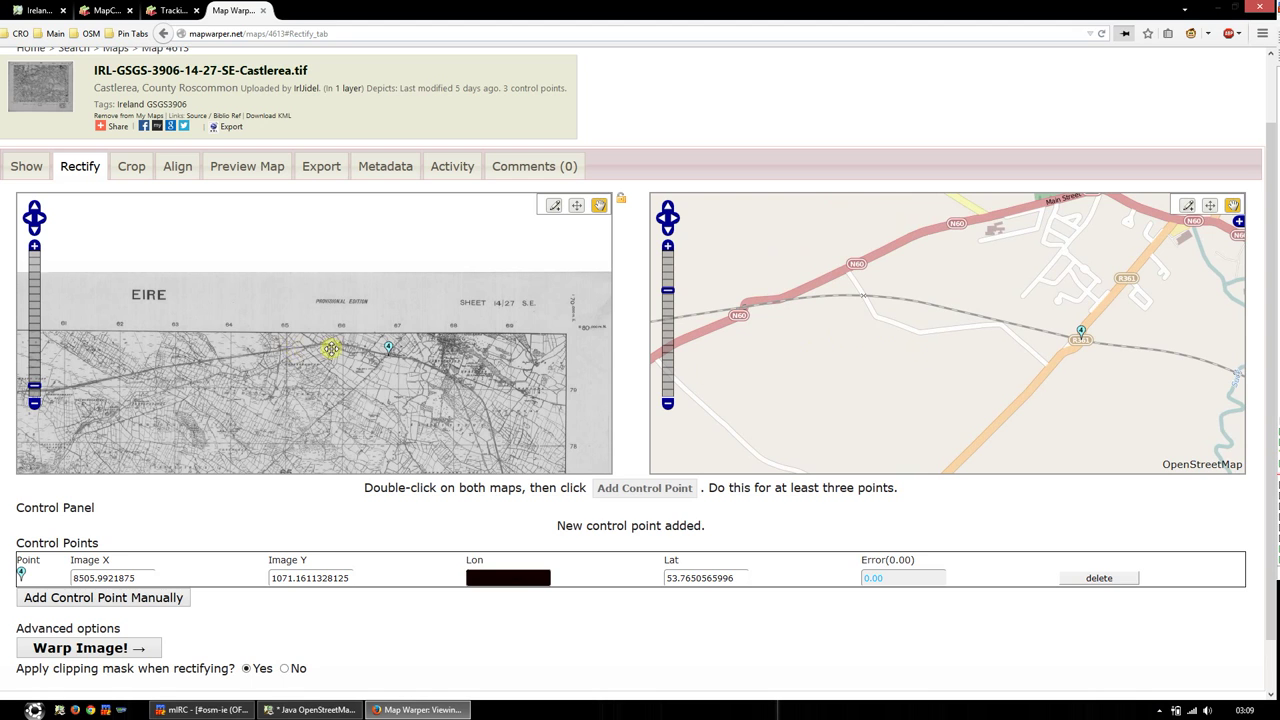
left_click_drag(331, 348, 415, 350)
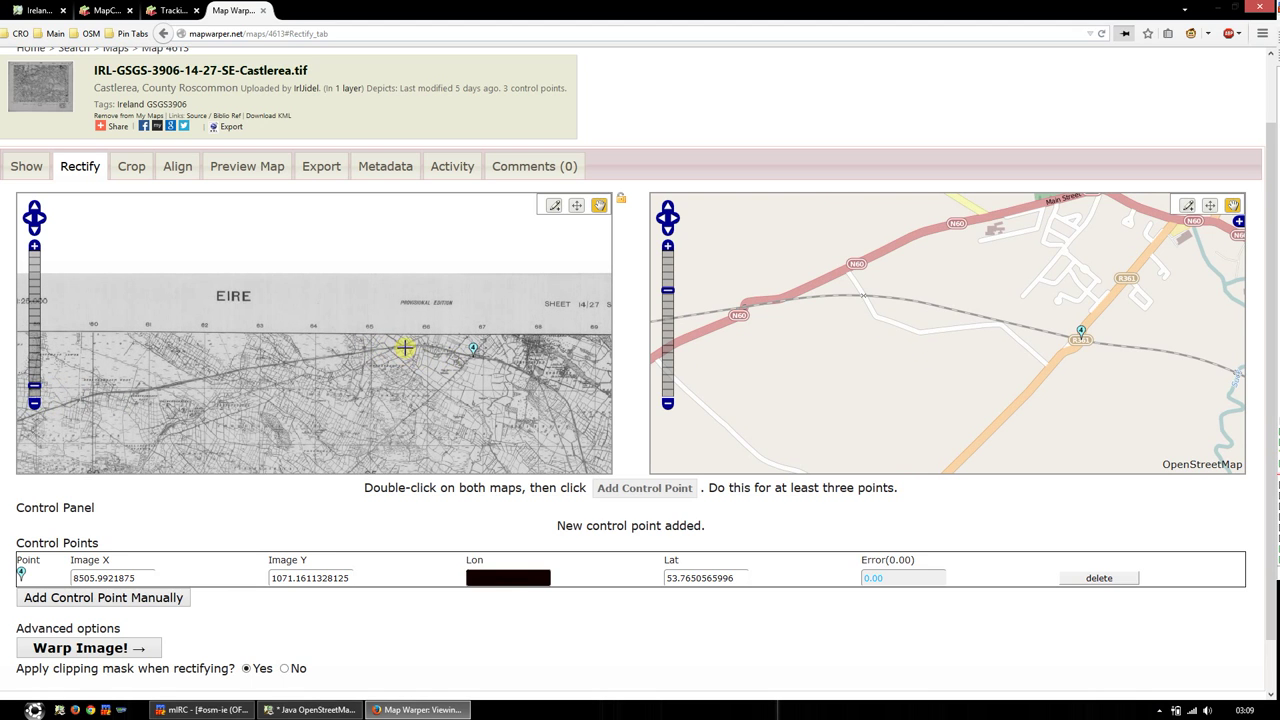
scroll(404, 347, "up", 1)
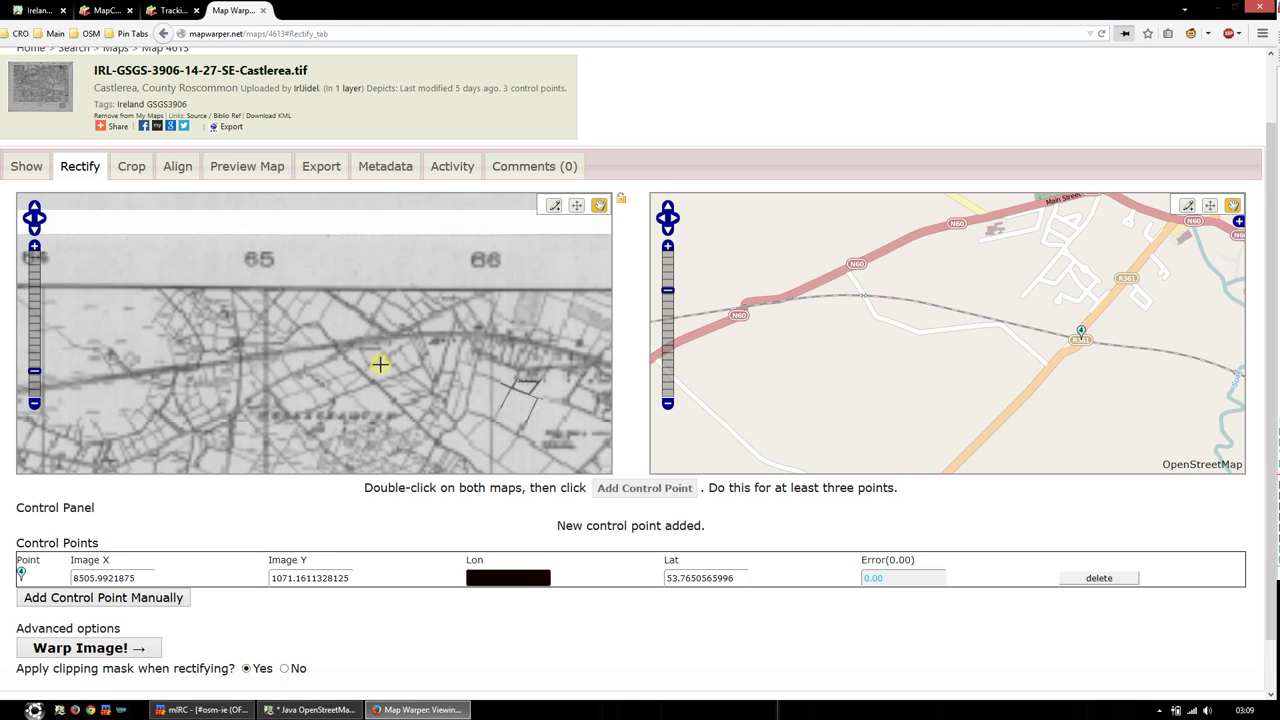
left_click_drag(386, 357, 442, 341)
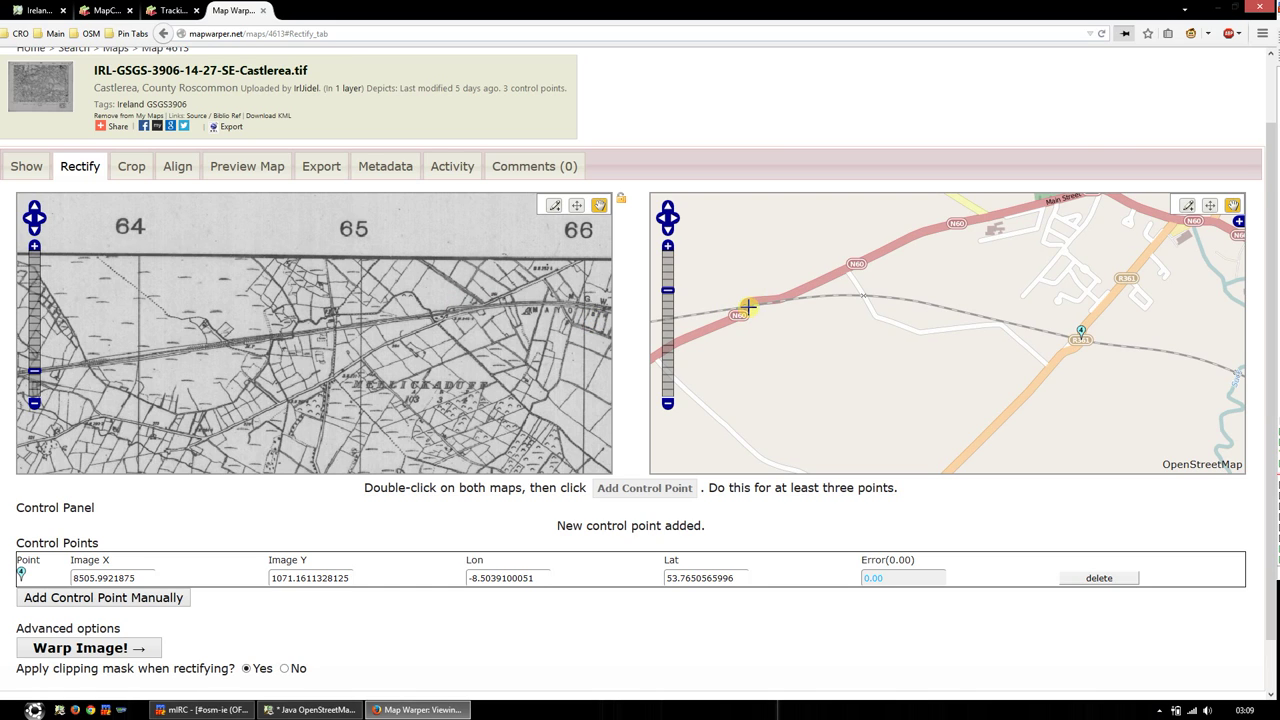
scroll(748, 307, "up", 2)
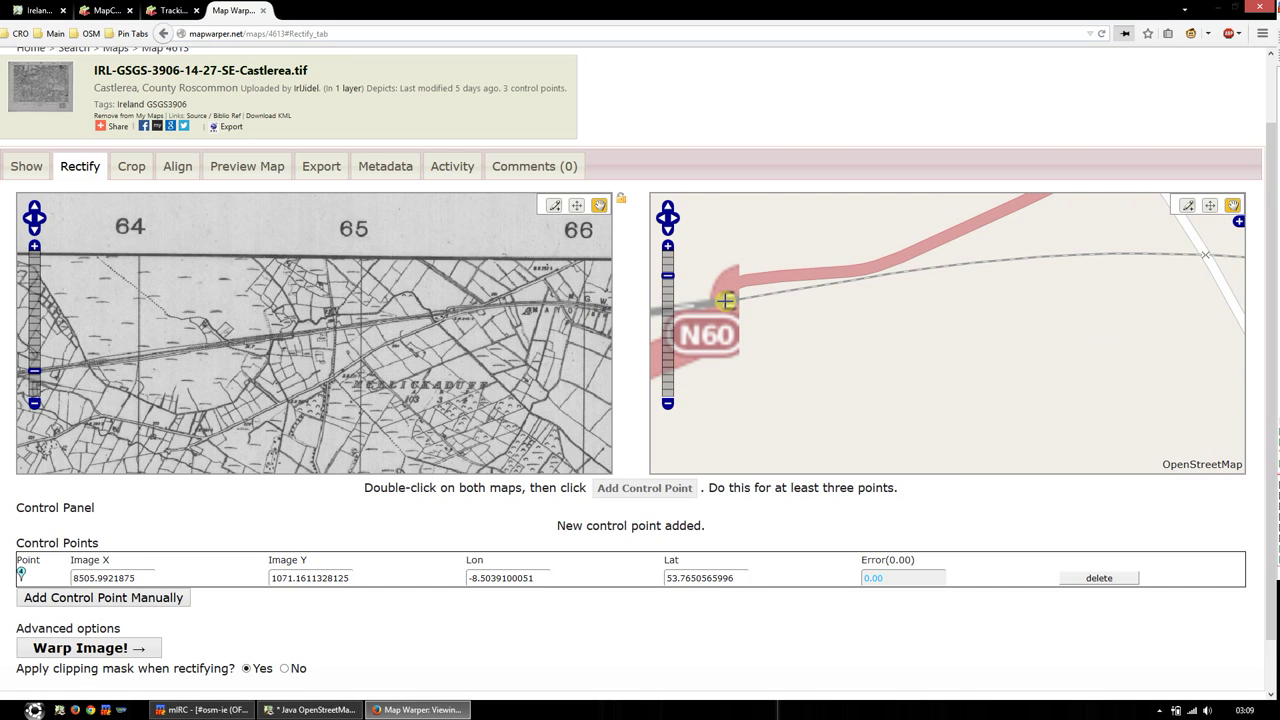
scroll(725, 300, "up", 2)
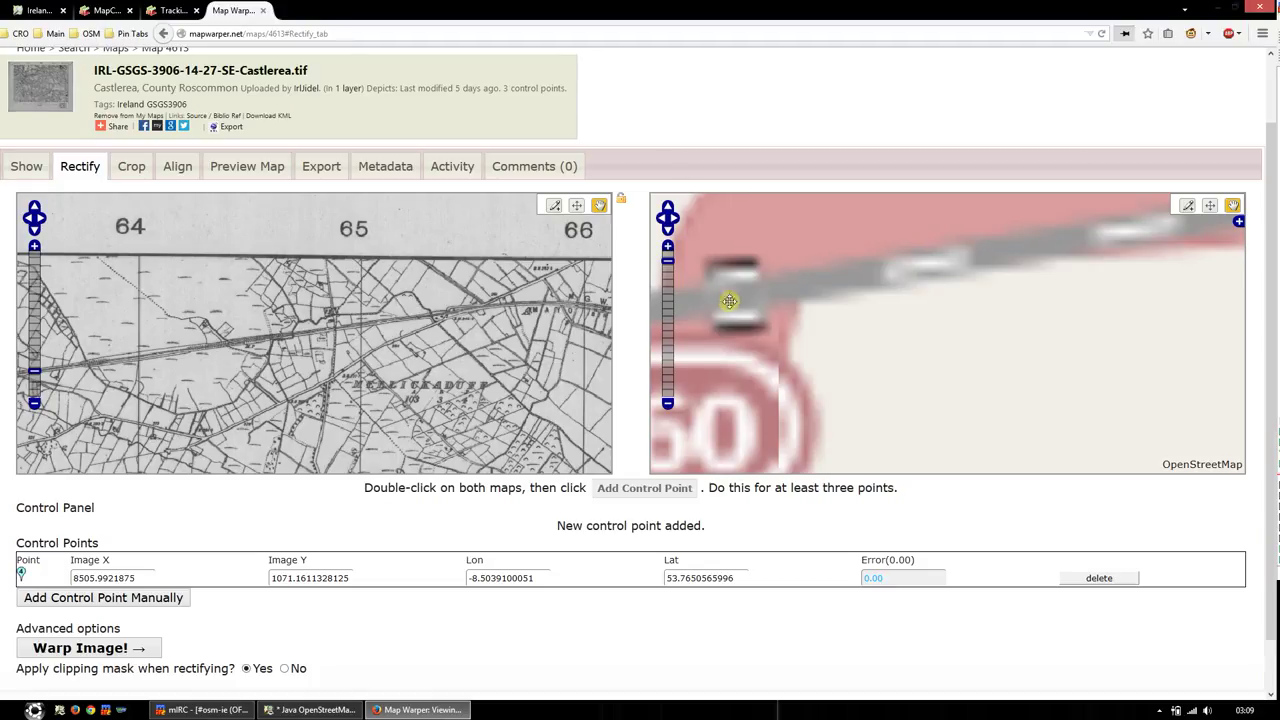
left_click_drag(749, 300, 874, 311)
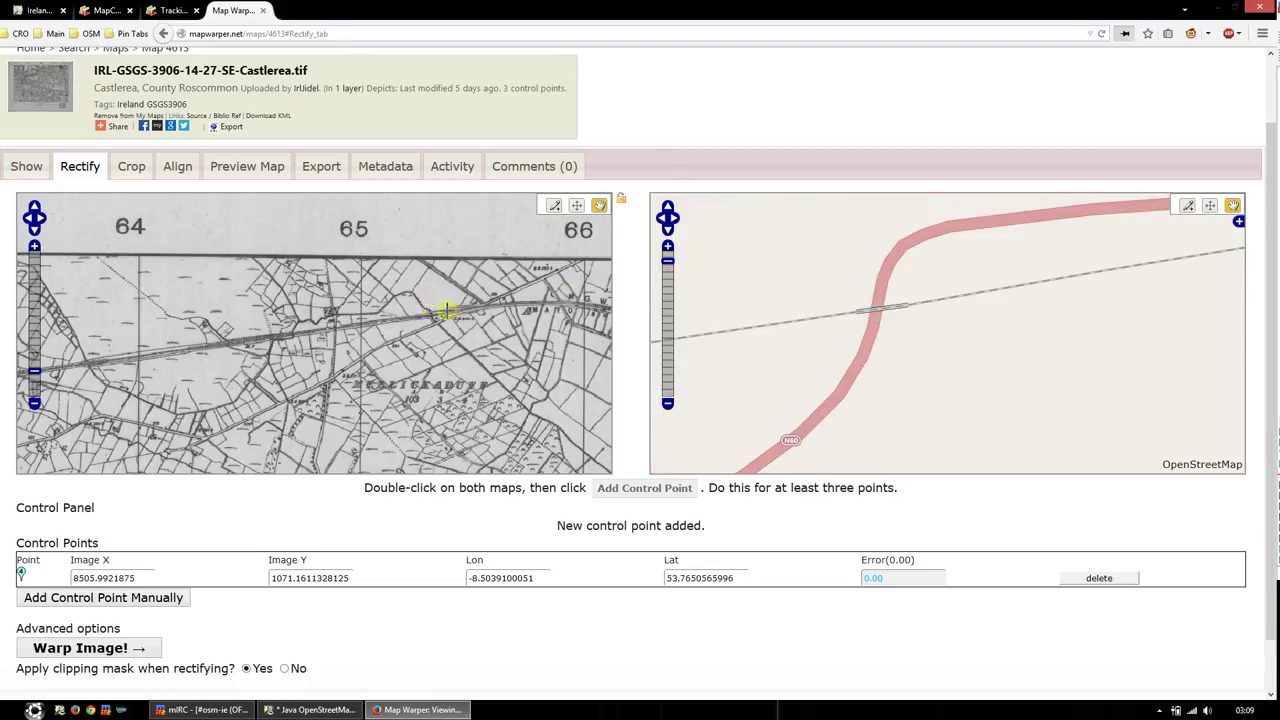
scroll(442, 312, "up", 2)
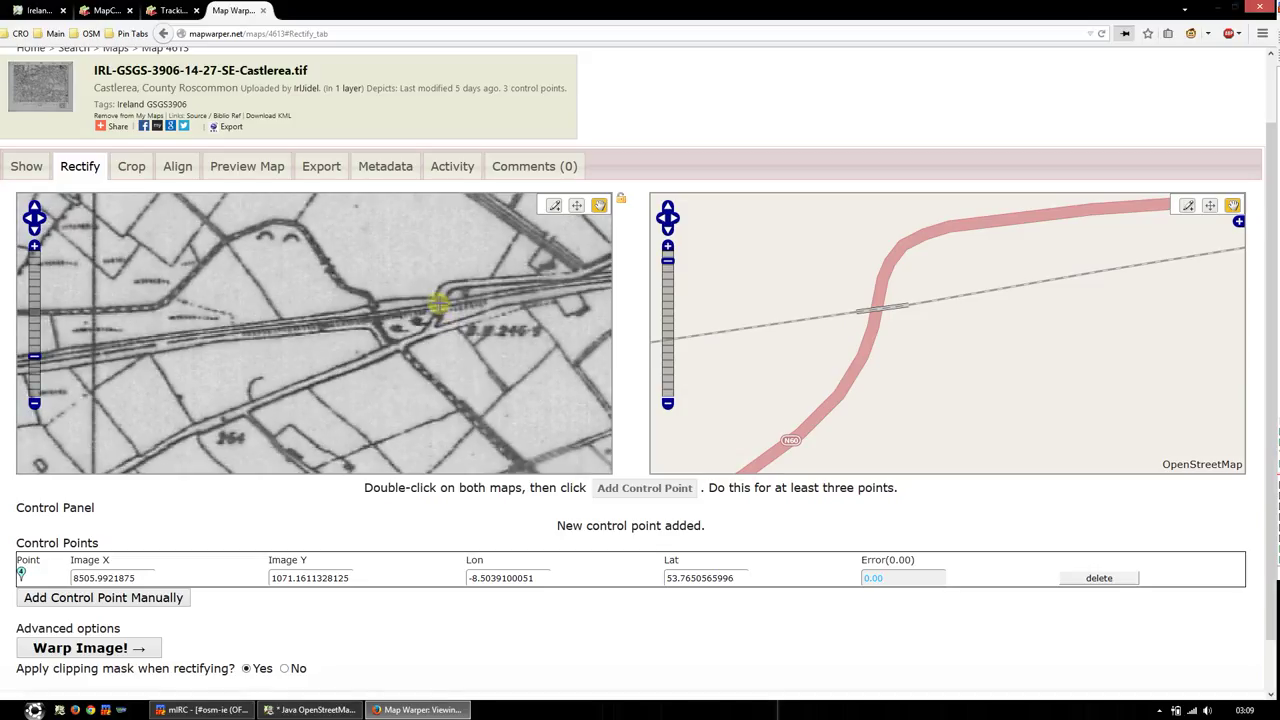
scroll(440, 304, "up", 2)
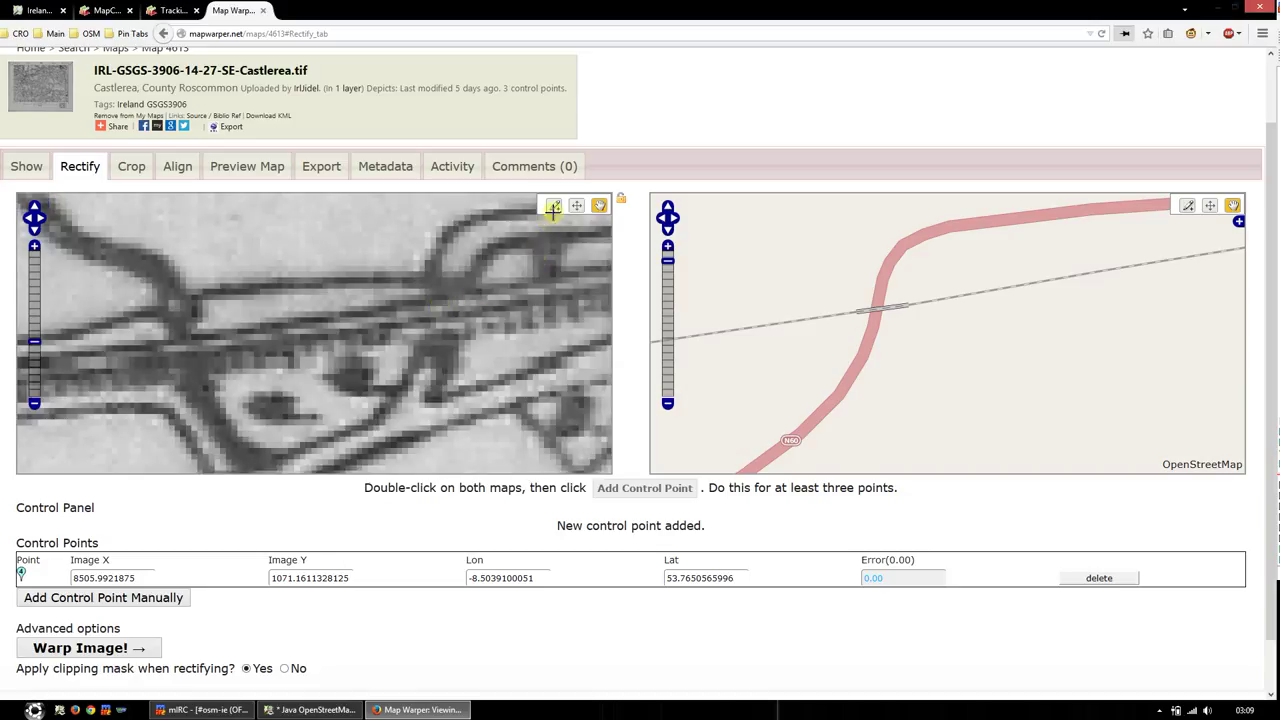
Step: Mark the railway crossing on the old sheet and the railway–N60 crossing on OpenStreetMap
left_click(554, 205)
left_click(448, 308)
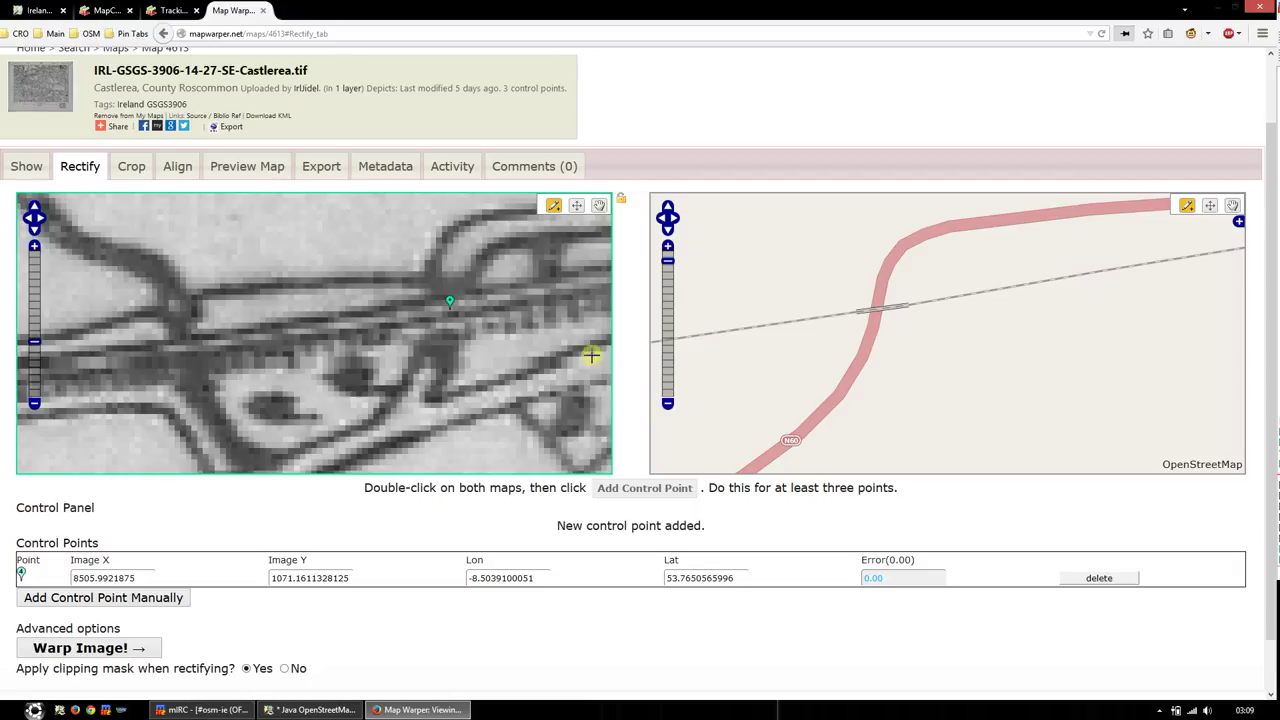
double_click(877, 309)
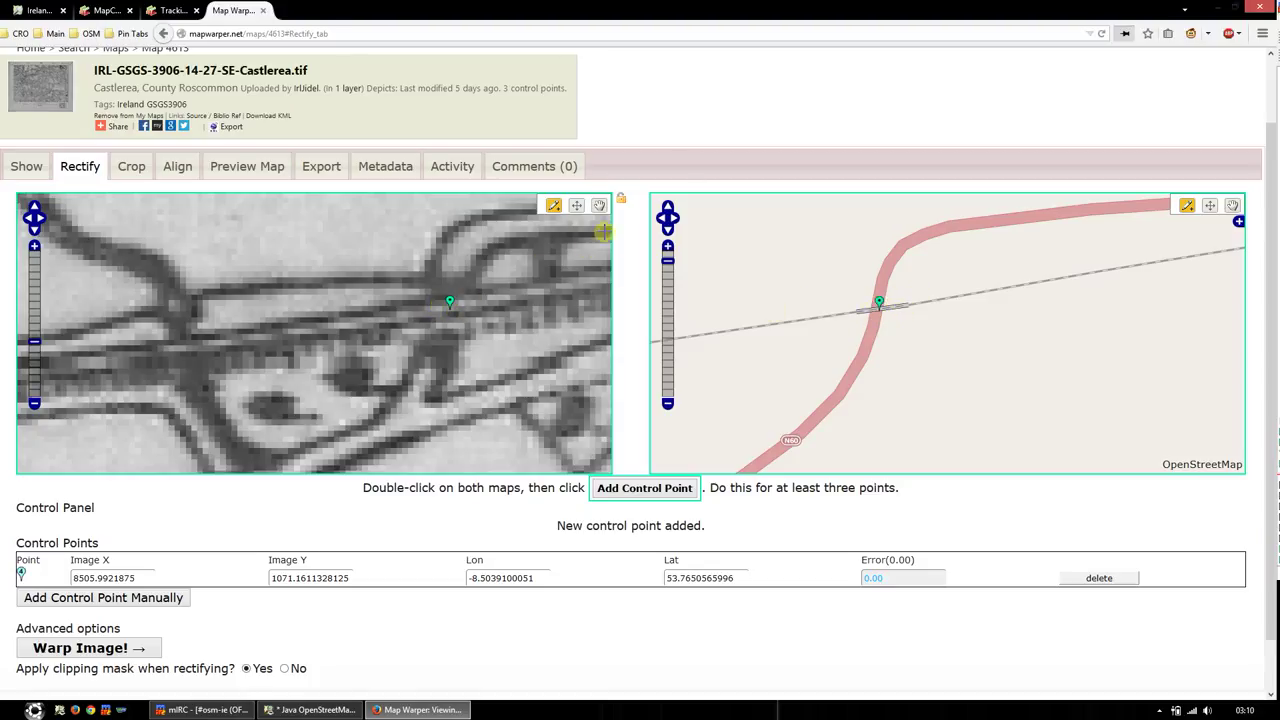
Step: Save the second control point, then follow the railway on OpenStreetMap to a white road crossing
left_click(640, 490)
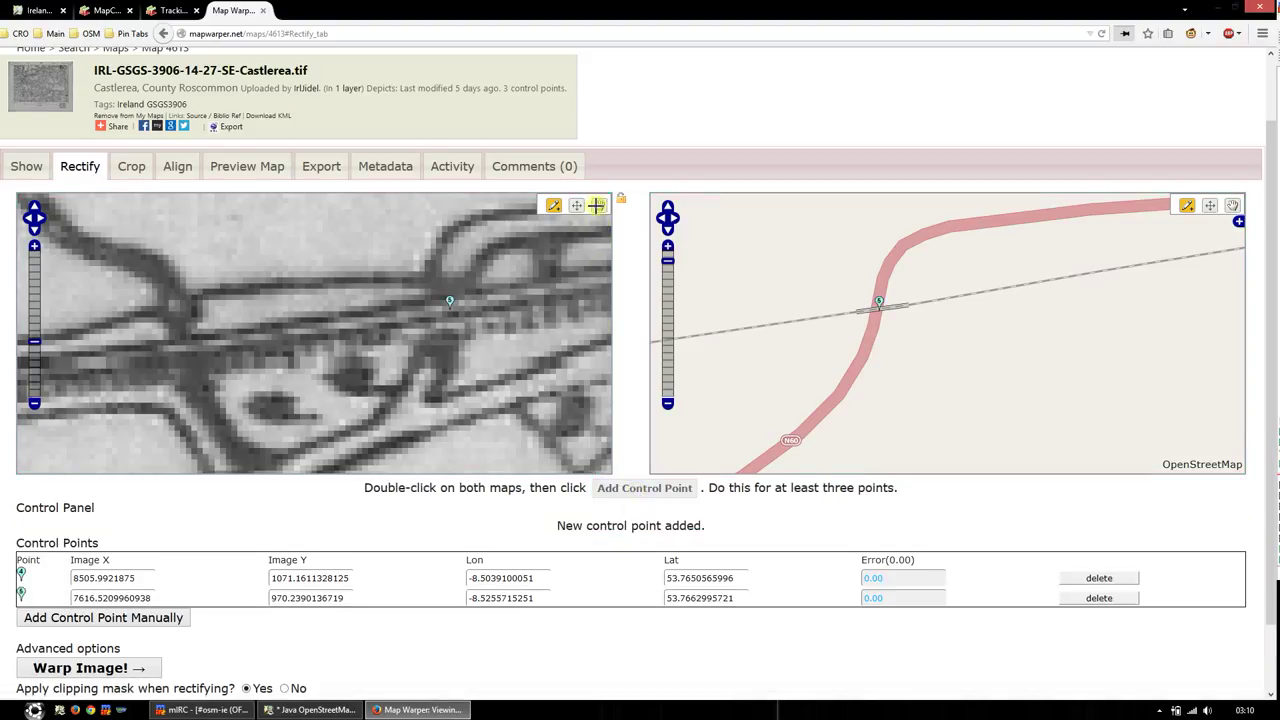
left_click(598, 207)
scroll(438, 318, "down", 3)
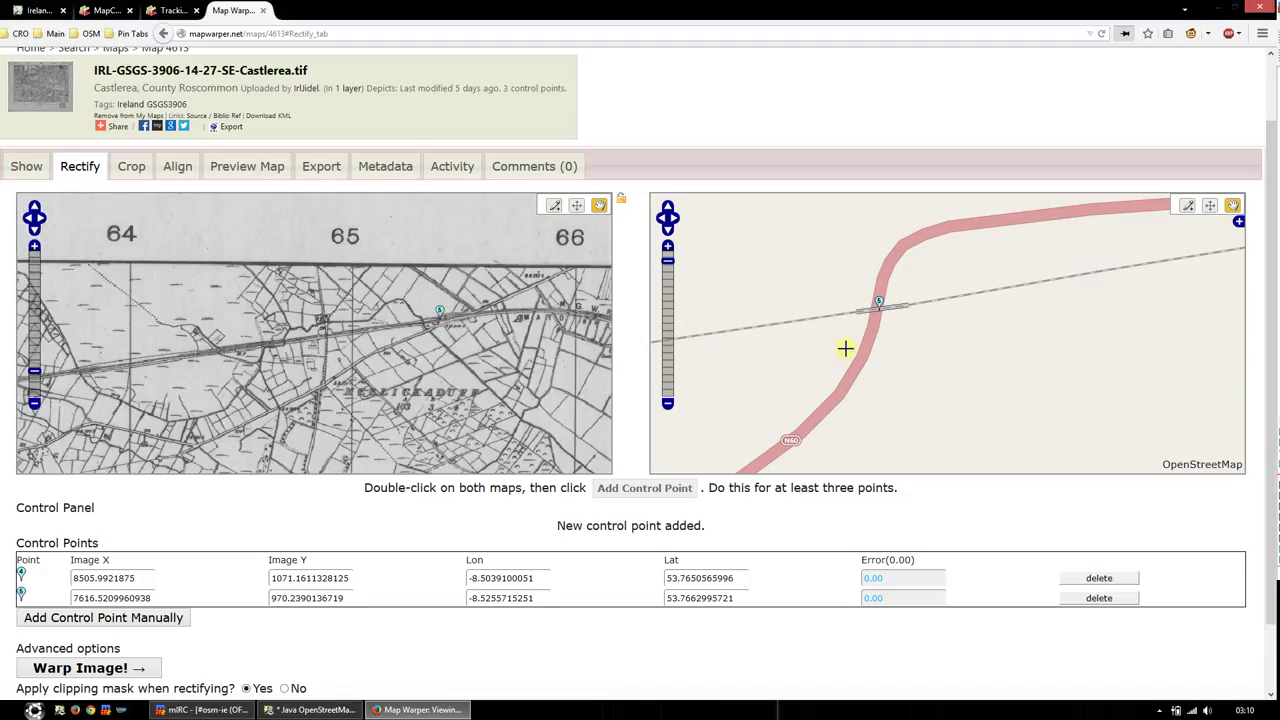
scroll(846, 348, "down", 2)
left_click_drag(780, 380, 1063, 334)
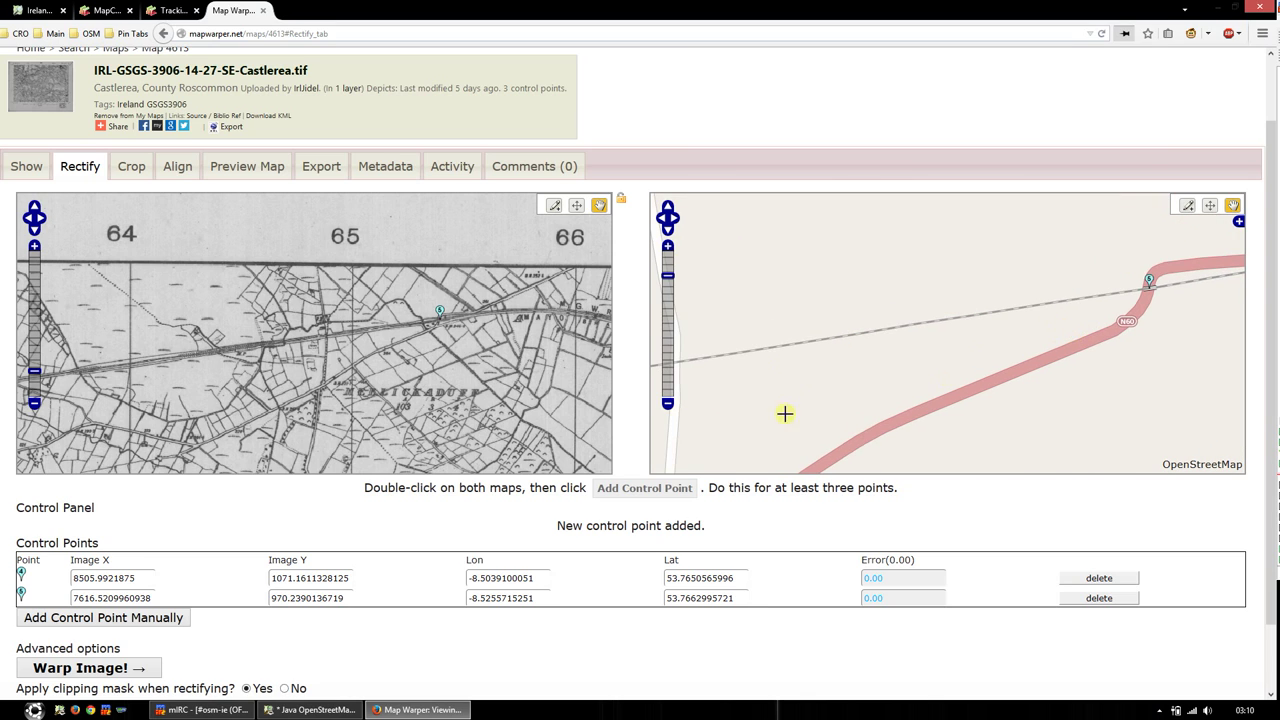
left_click_drag(757, 413, 1074, 349)
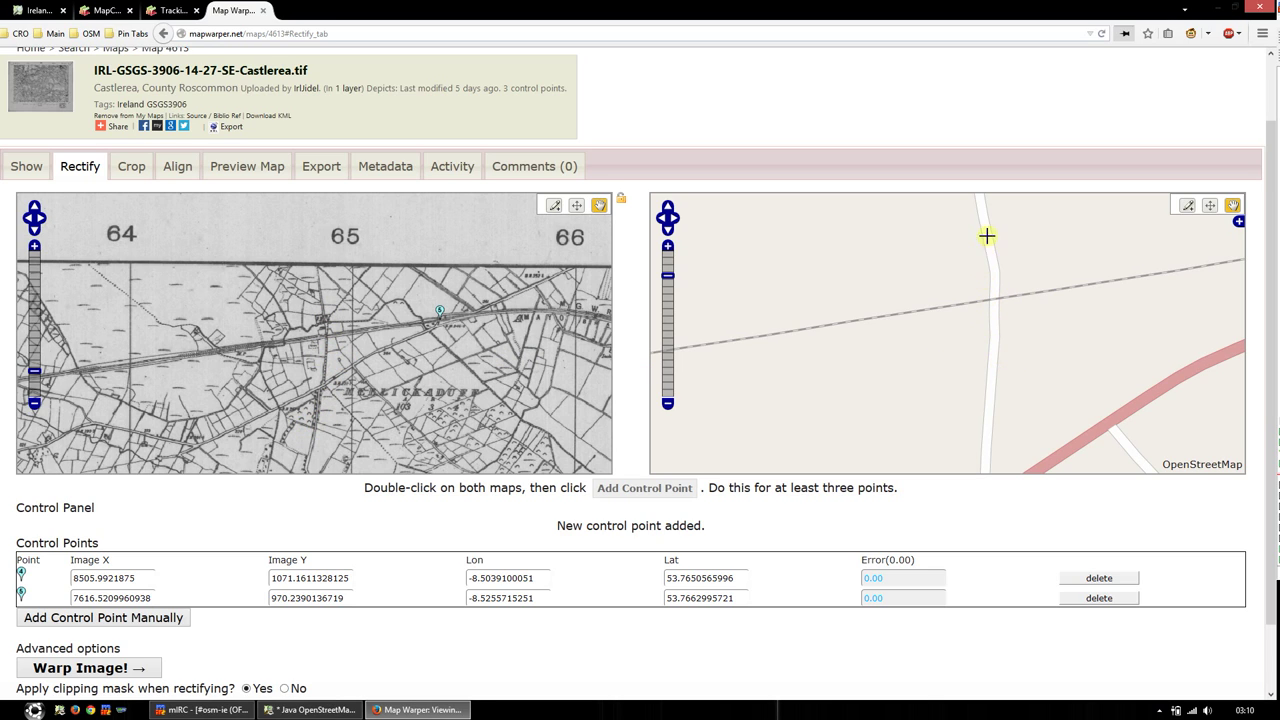
Step: Mark the matching railway crossing on OpenStreetMap and the sheet, and save it as the third control point
double_click(323, 335)
scroll(323, 335, "up", 2)
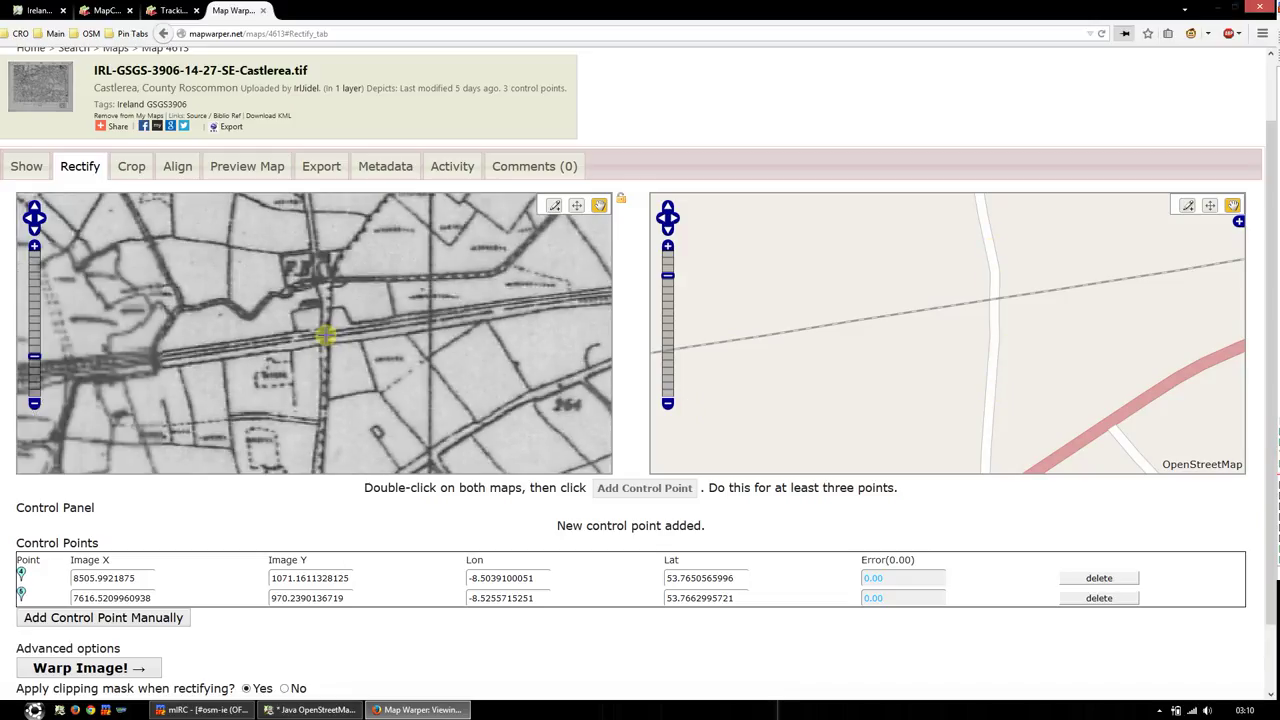
scroll(323, 335, "up", 2)
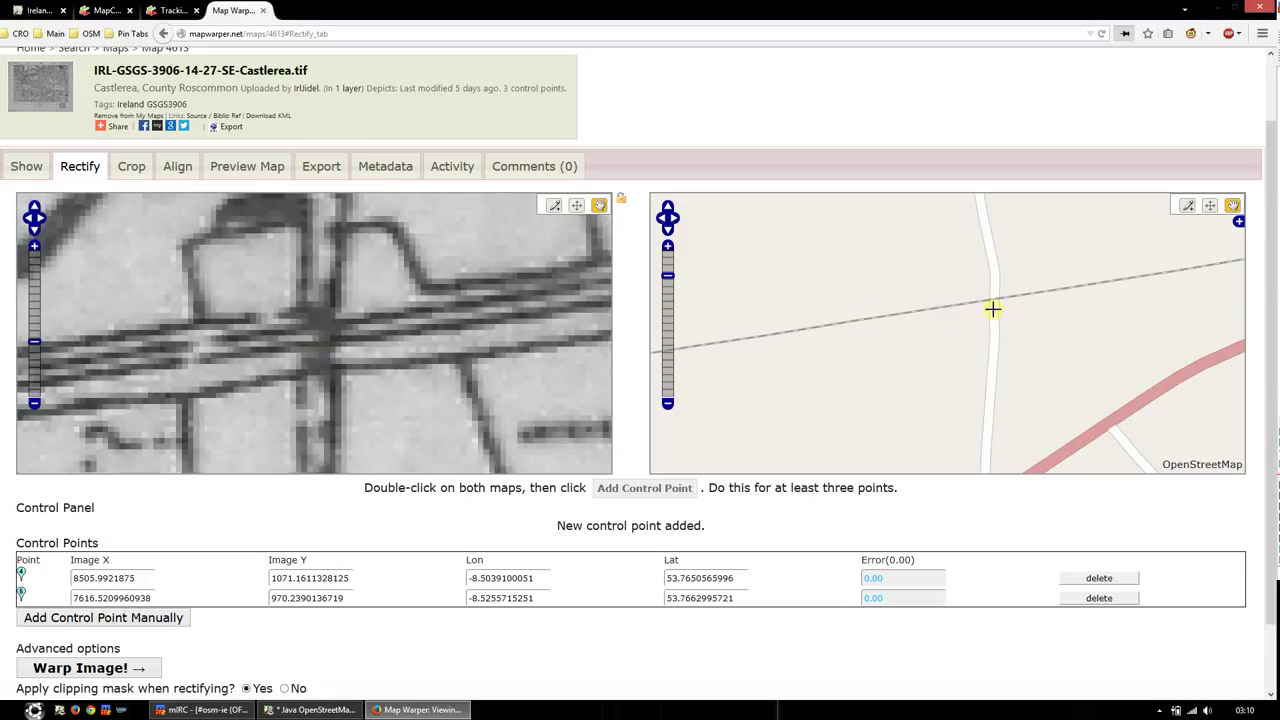
scroll(992, 302, "up", 1)
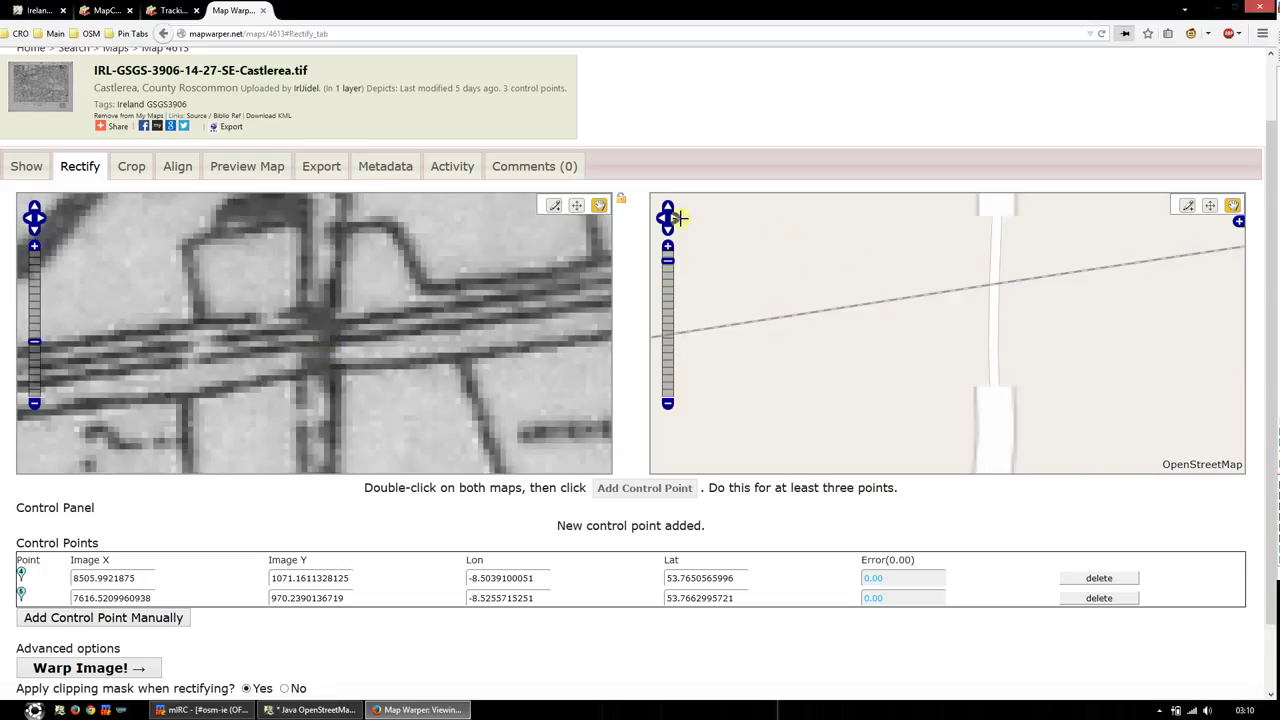
left_click(554, 205)
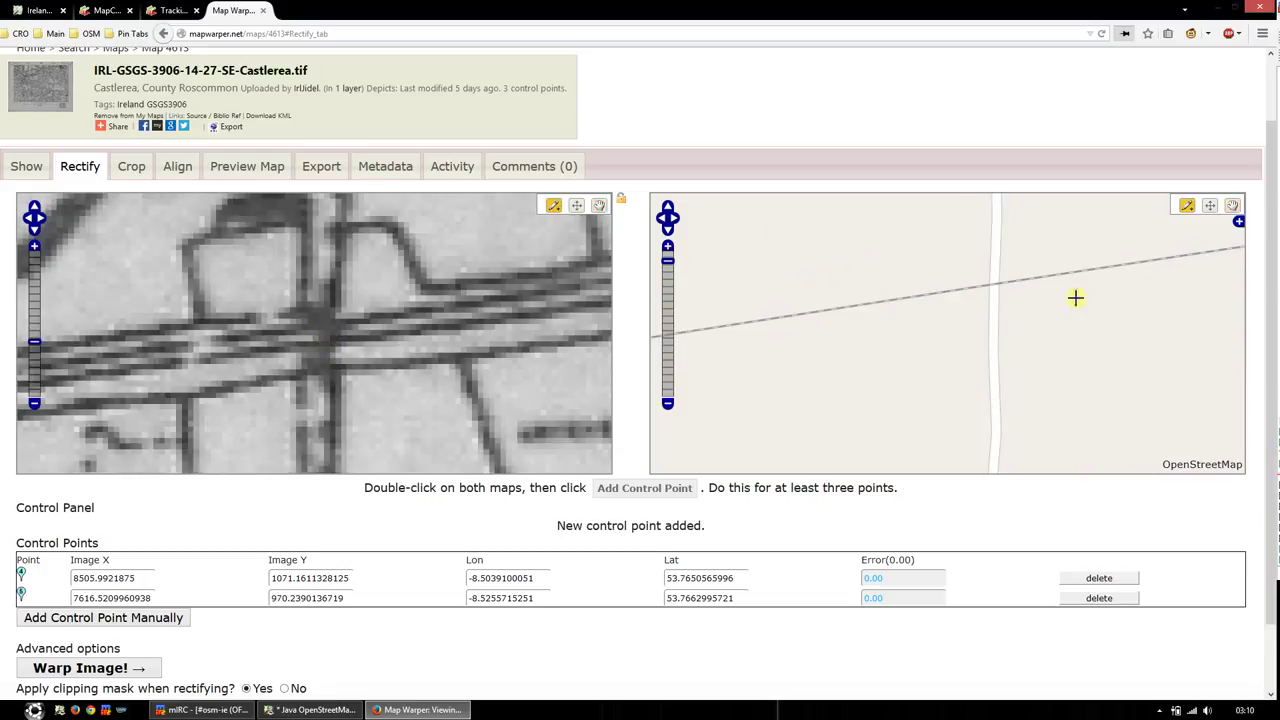
left_click(994, 284)
left_click(315, 330)
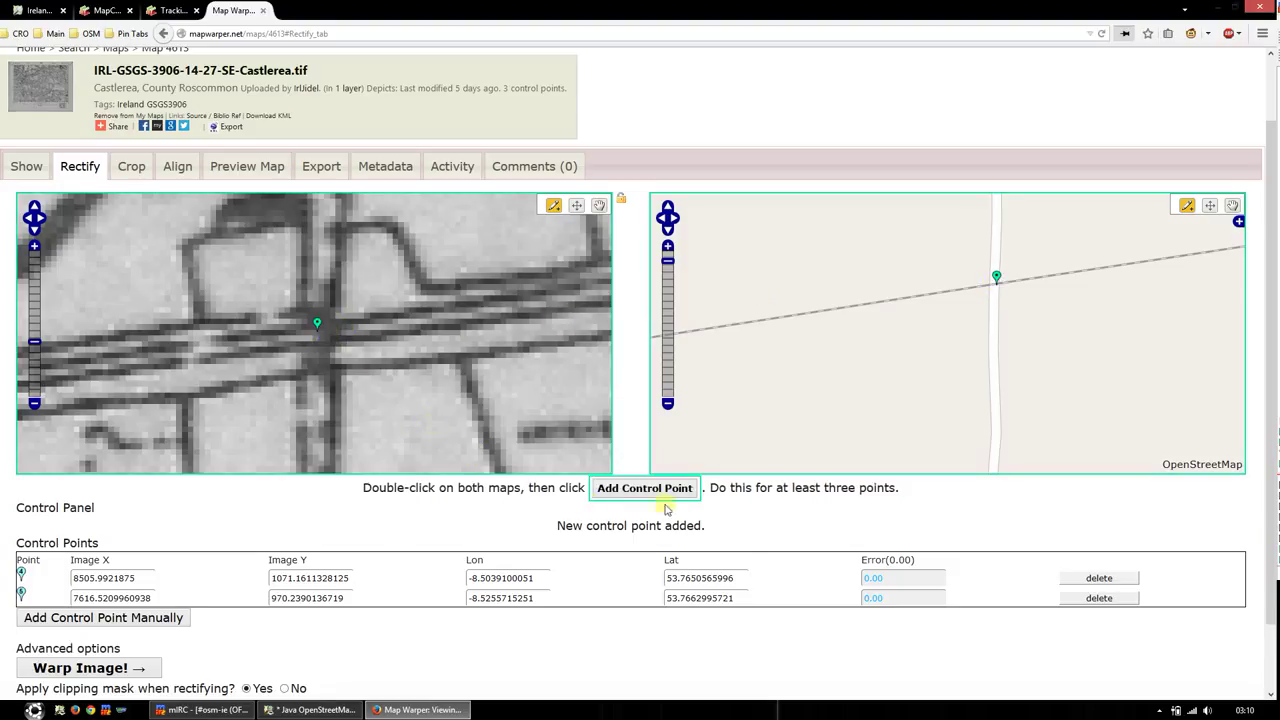
left_click(655, 488)
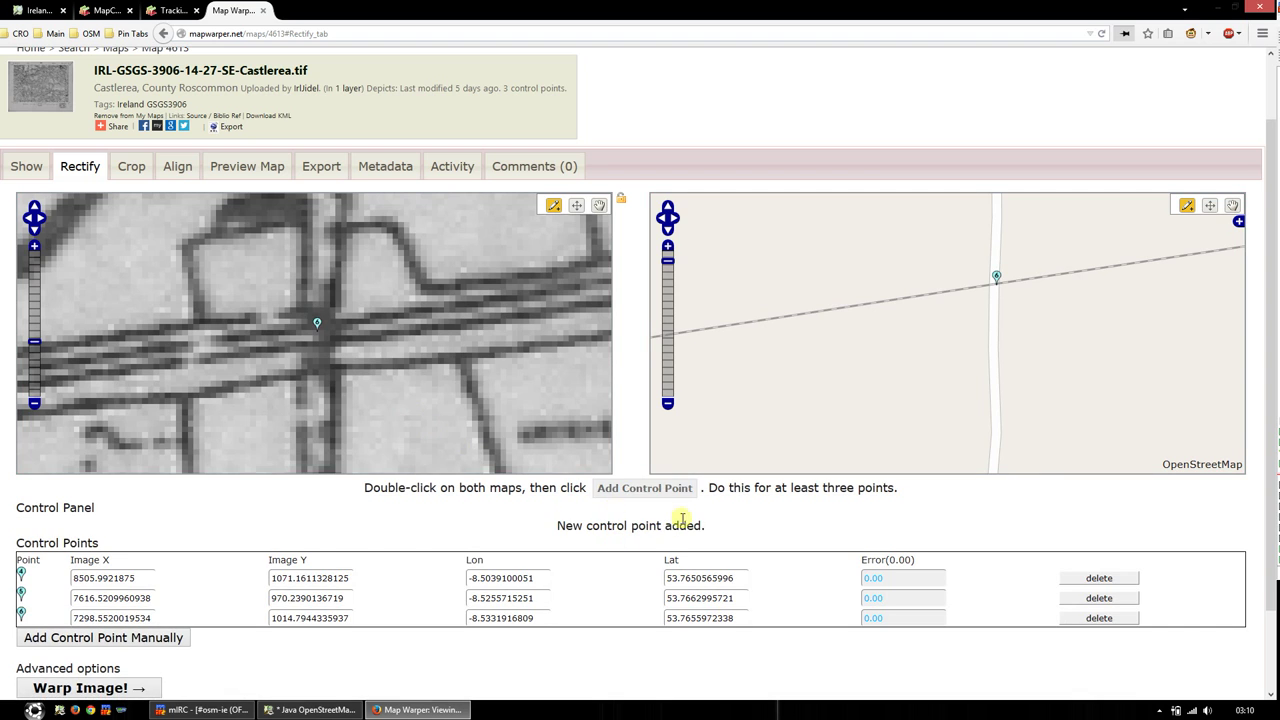
Step: Run Warp Image! to rectify the Castlerea sheet from its three control points
scroll(410, 550, "down", 2)
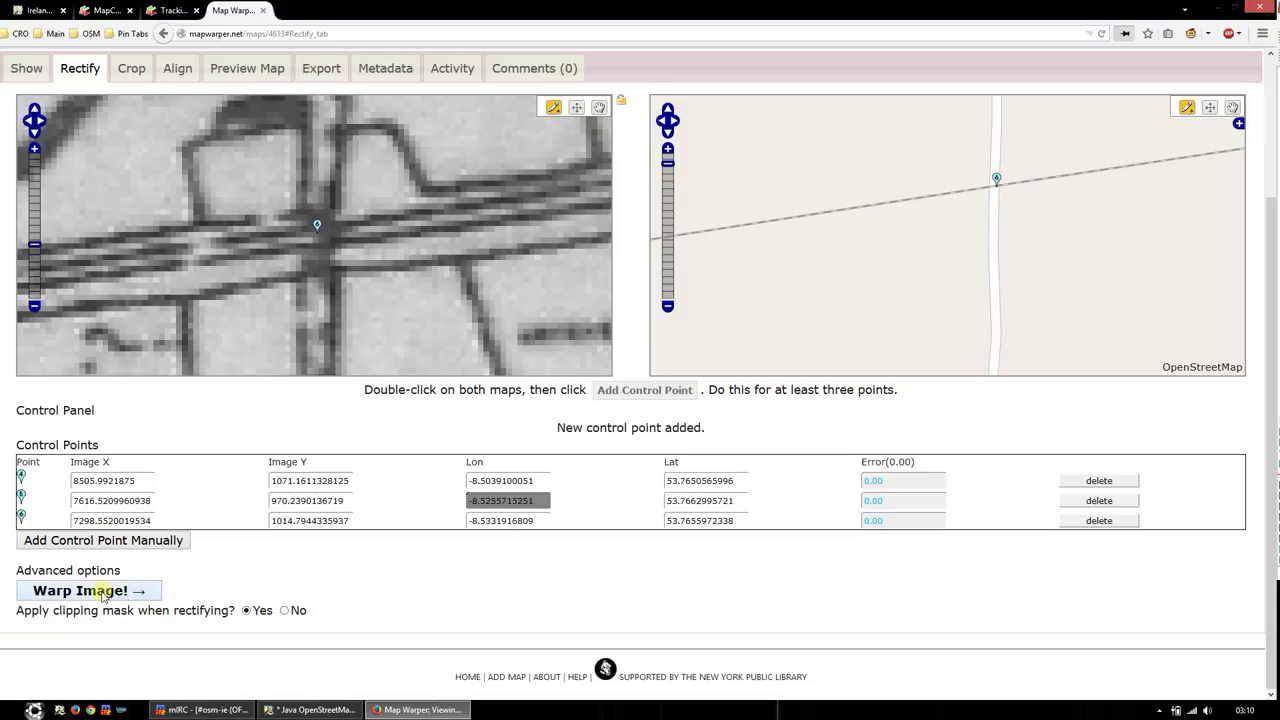
left_click(135, 594)
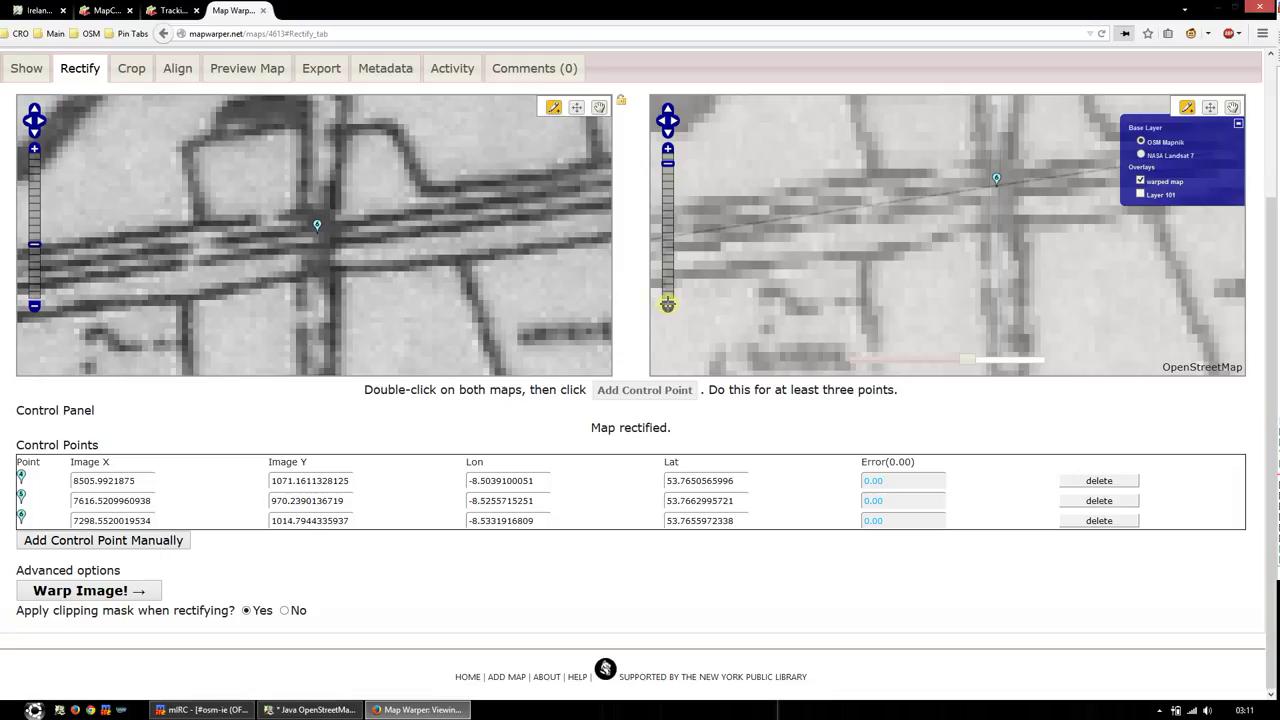
Step: Zoom both maps out and centre the warped Castlerea sheet on the reference map
left_click(667, 304)
left_click(667, 304)
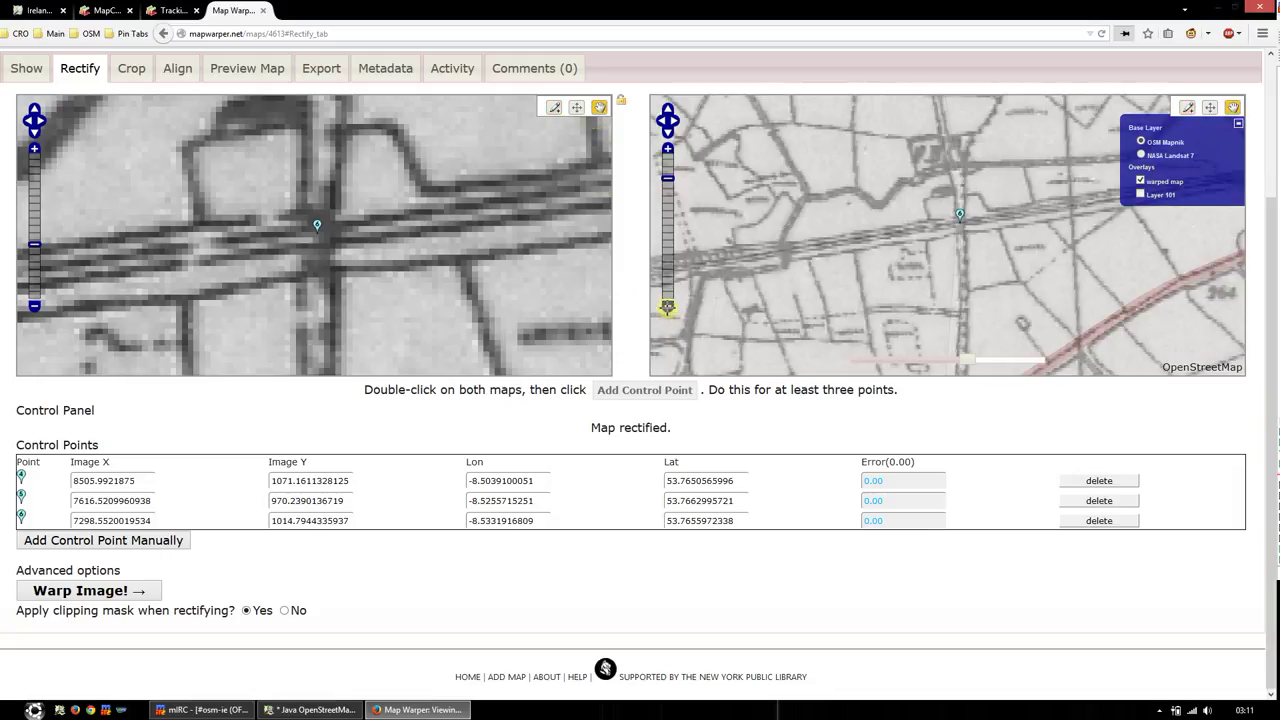
left_click(667, 306)
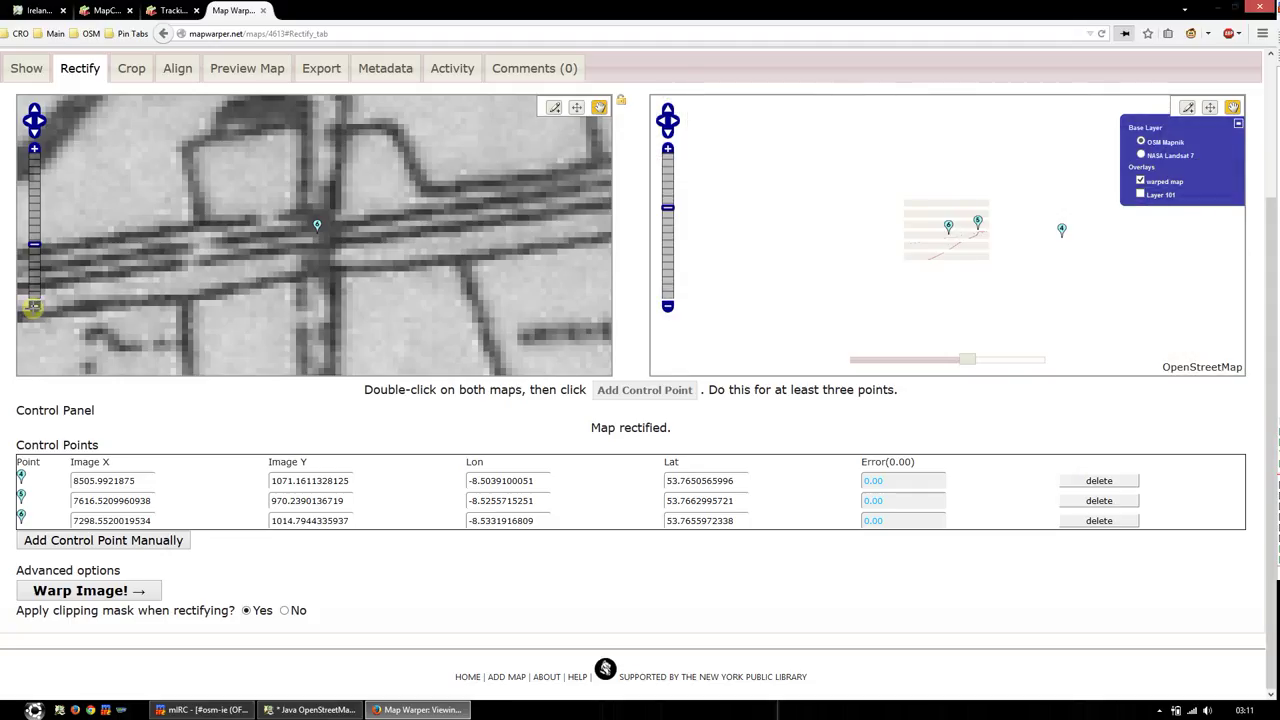
left_click(33, 307)
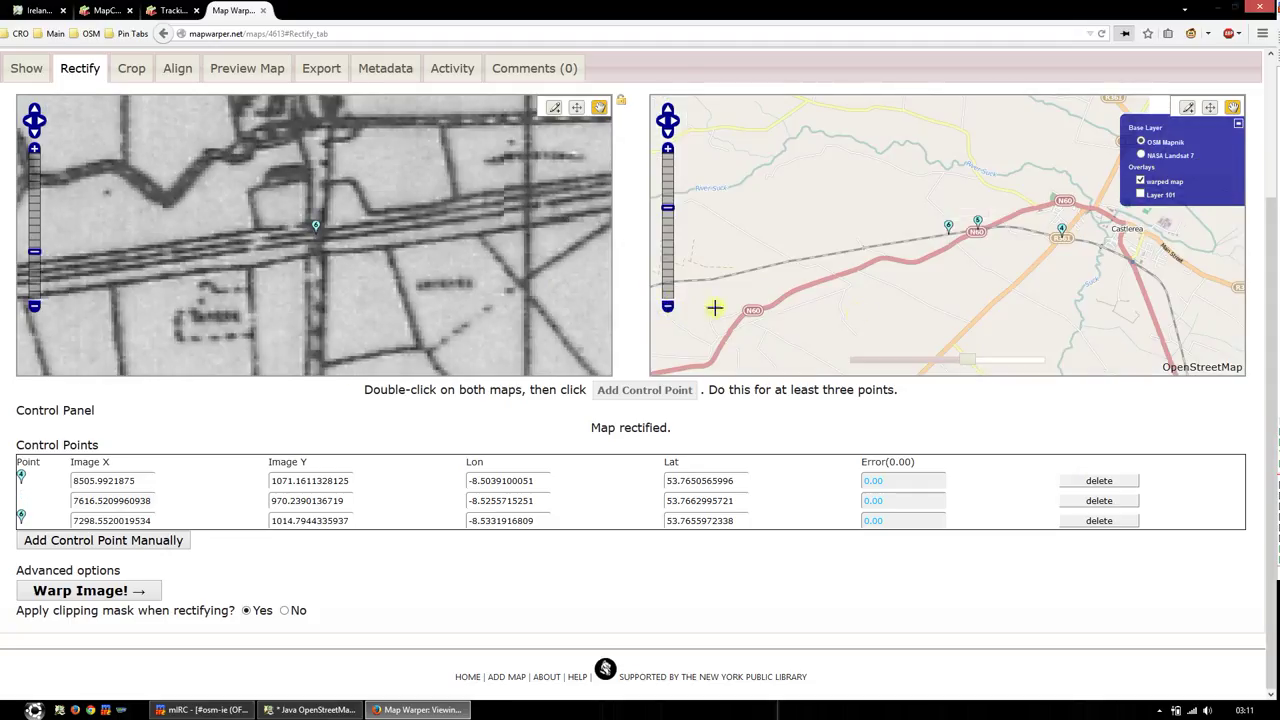
scroll(874, 311, "down", 2)
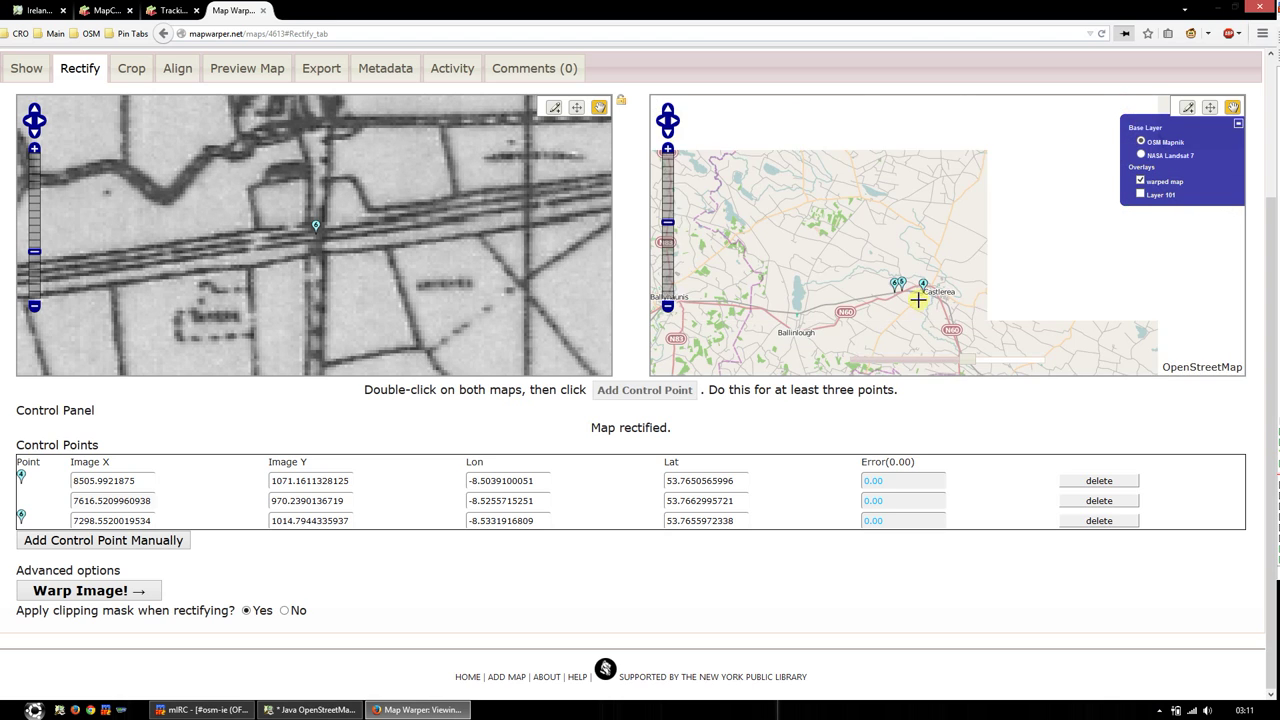
left_click_drag(948, 300, 1016, 217)
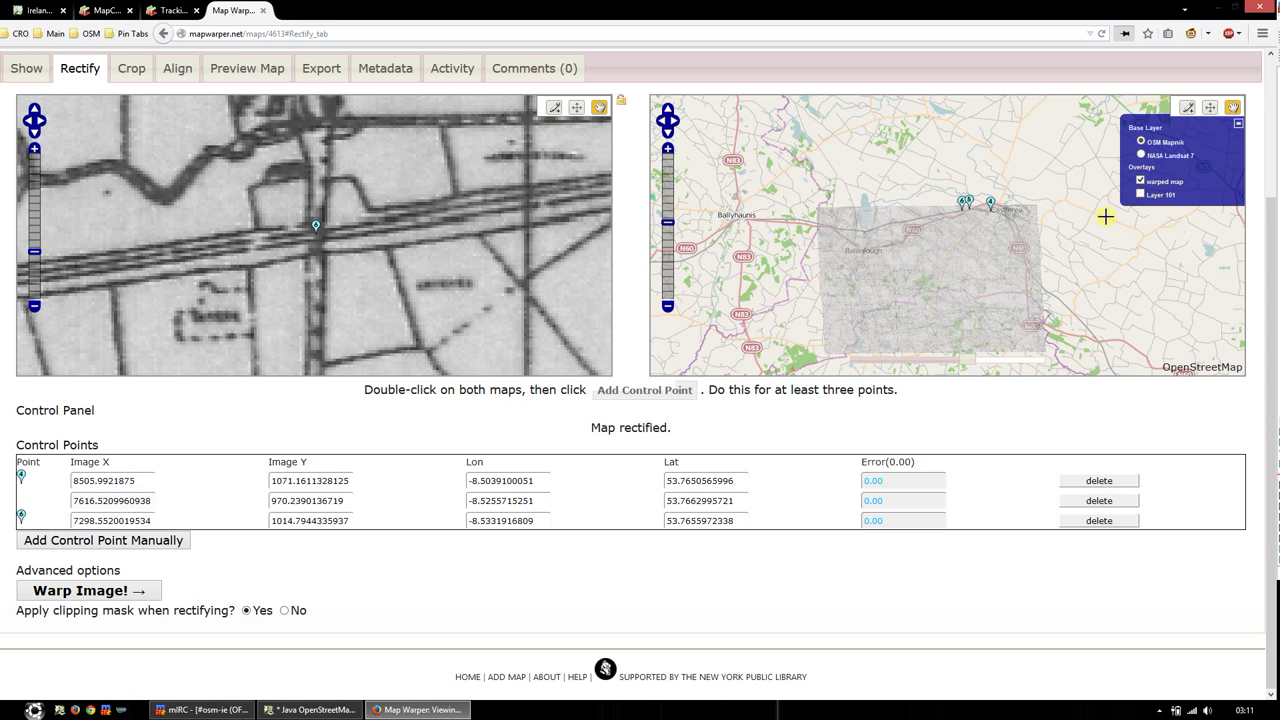
Step: Lower the overlay opacity and pan both maps to show the modern roads around Ballymoe
left_click_drag(969, 363, 902, 362)
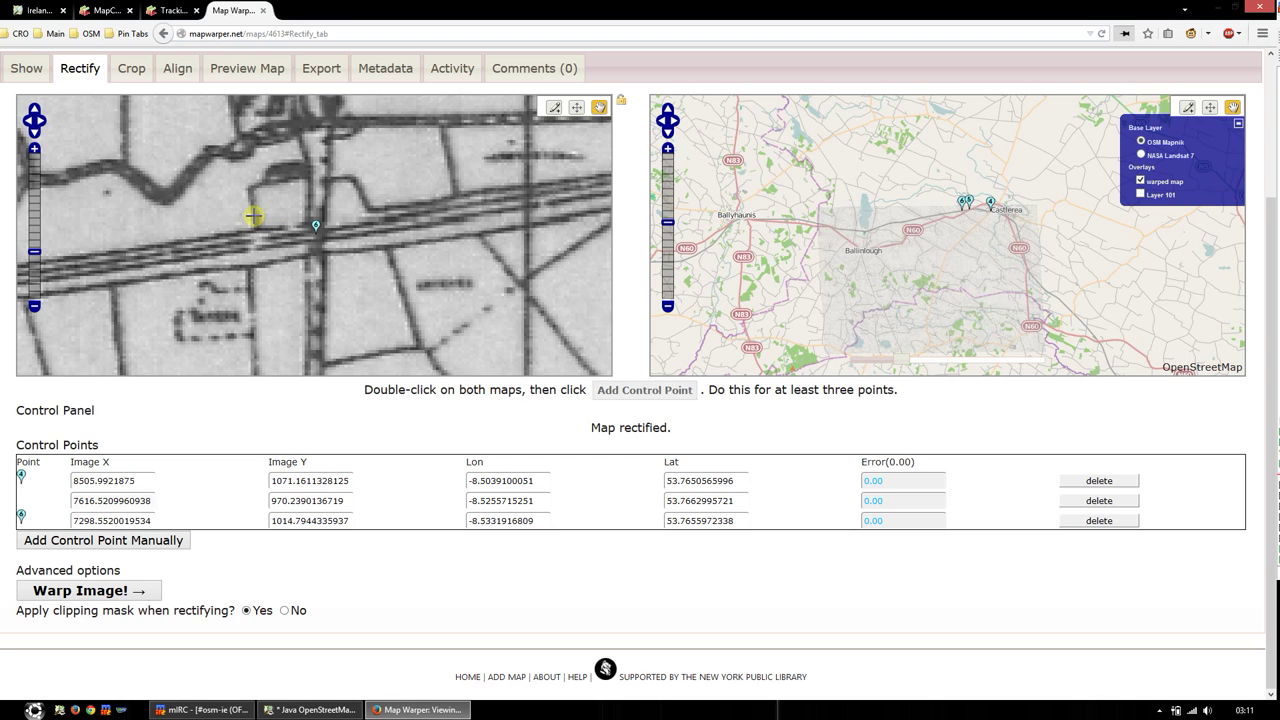
scroll(254, 216, "down", 4)
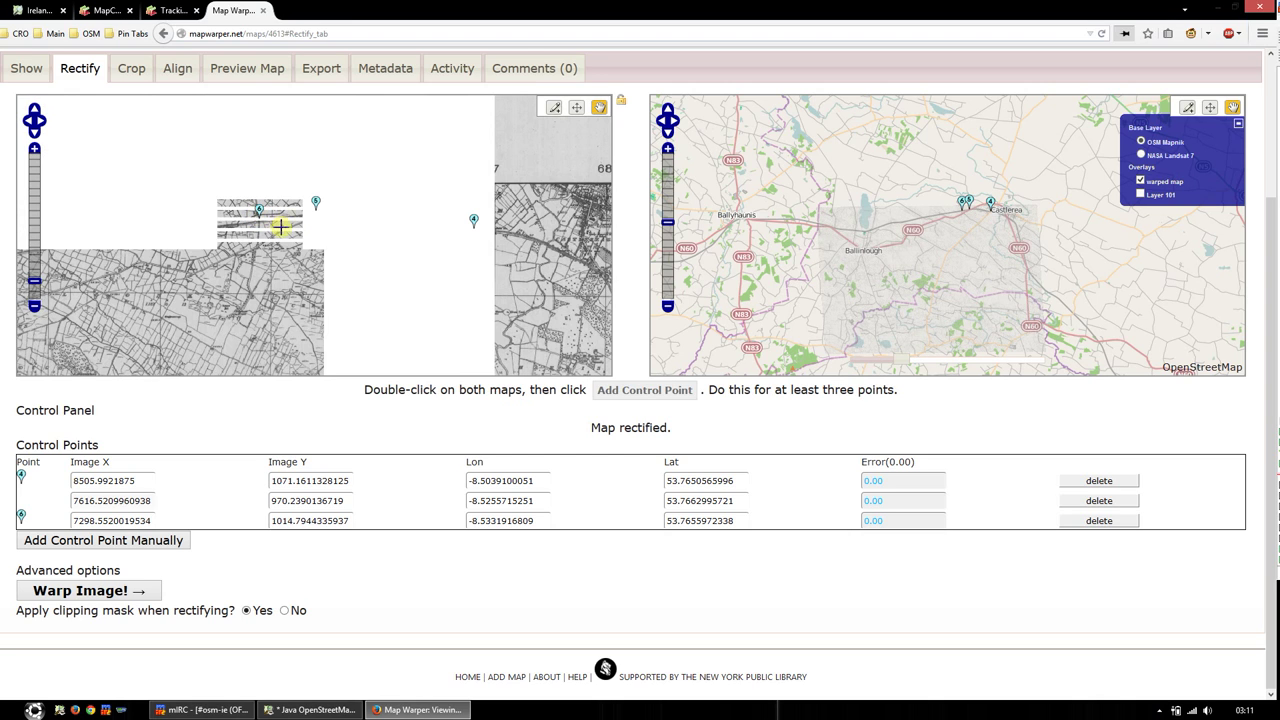
scroll(310, 242, "down", 2)
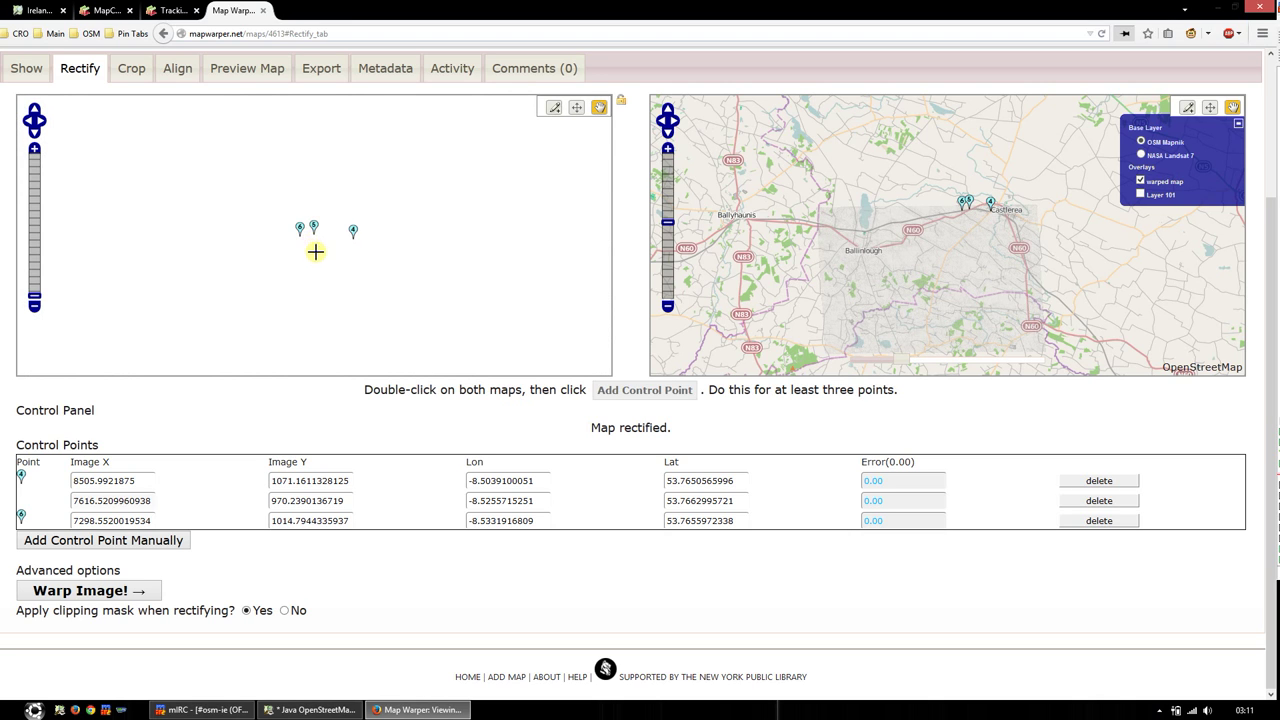
scroll(352, 290, "down", 1)
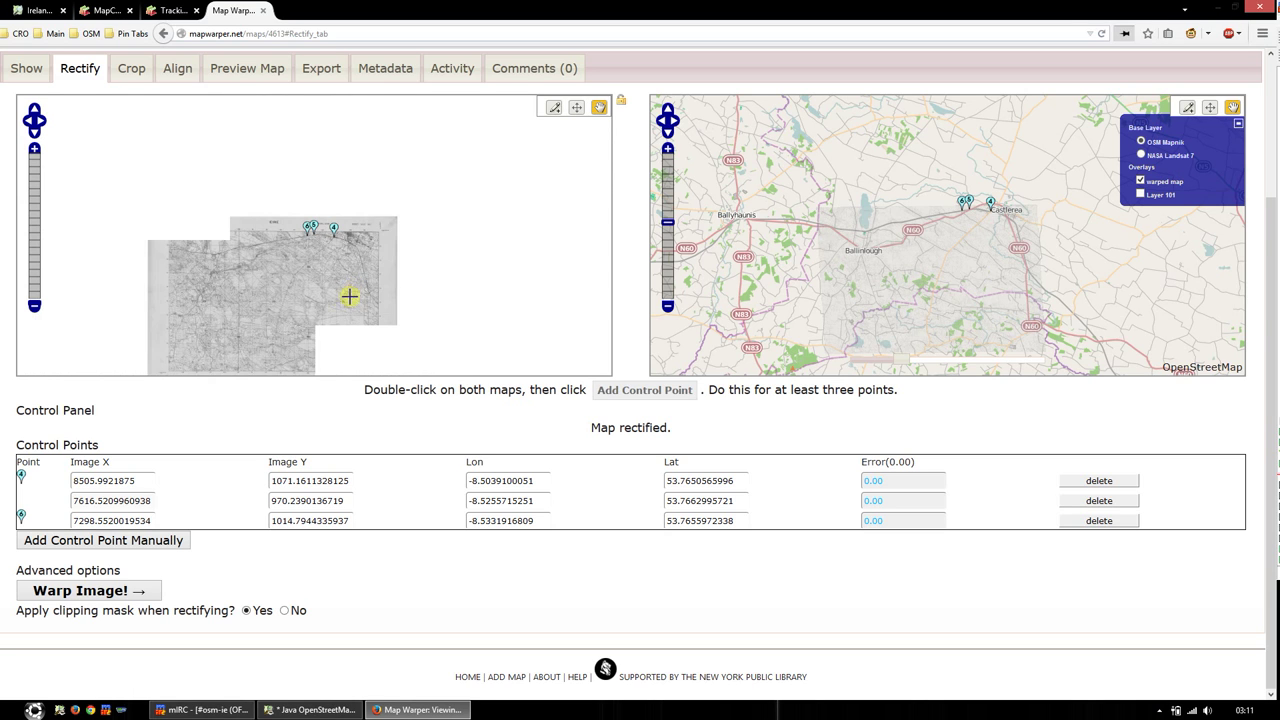
left_click_drag(349, 294, 428, 206)
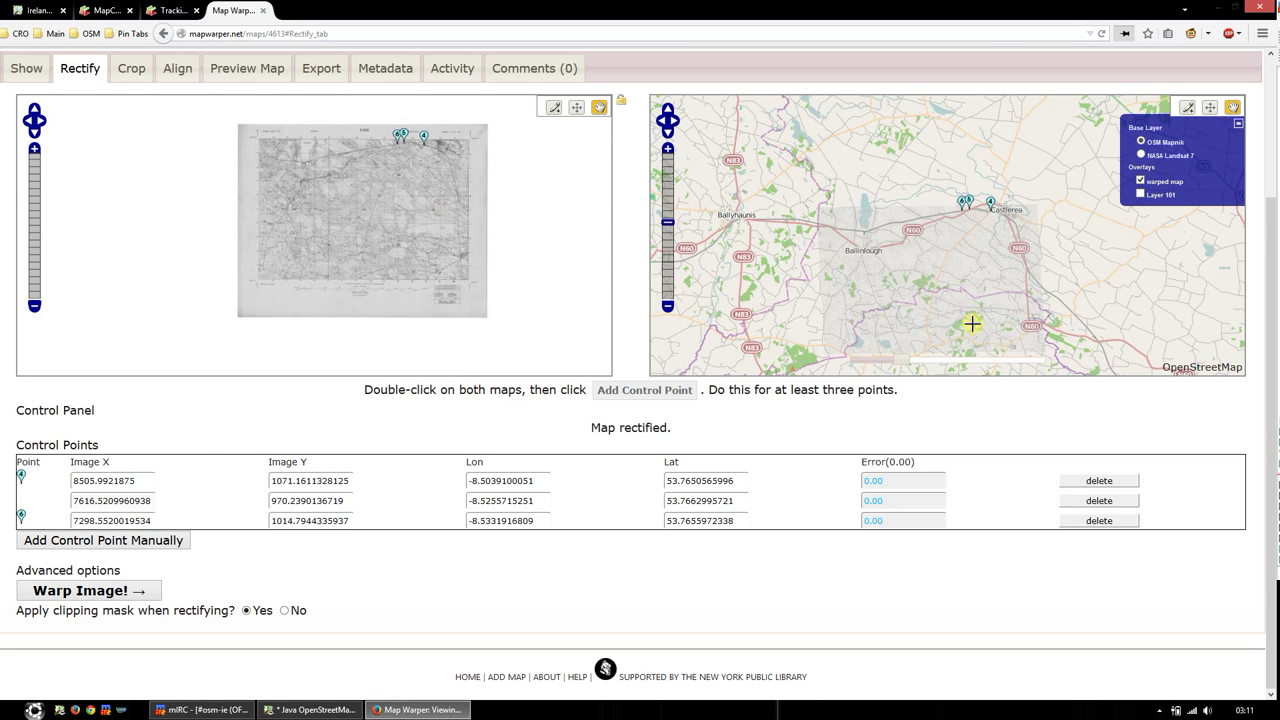
left_click_drag(973, 314, 969, 284)
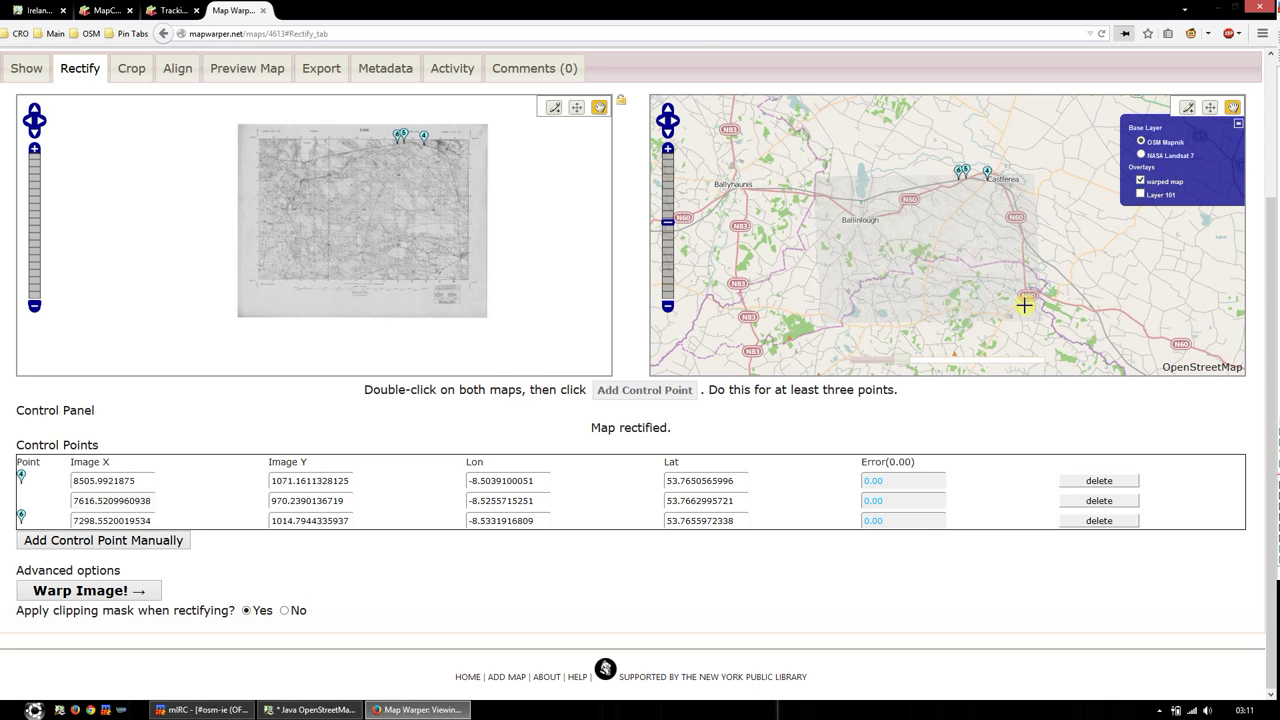
scroll(1024, 305, "up", 2)
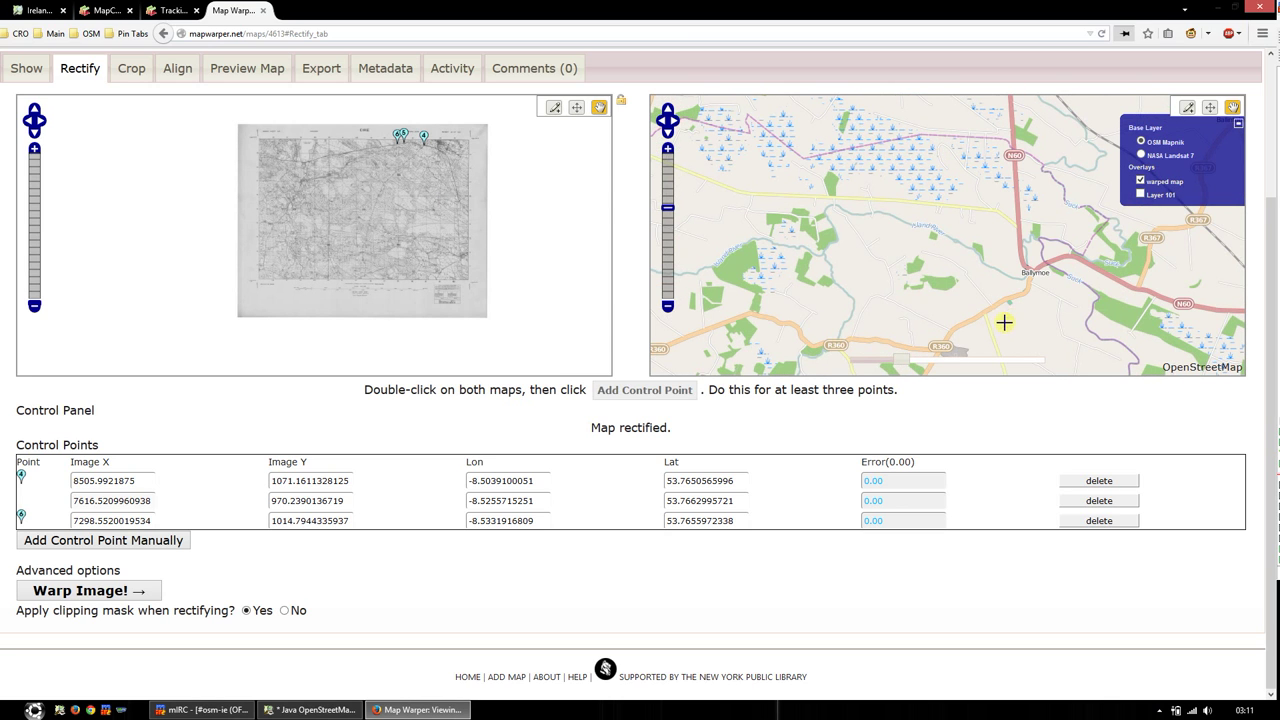
left_click_drag(1004, 322, 1018, 296)
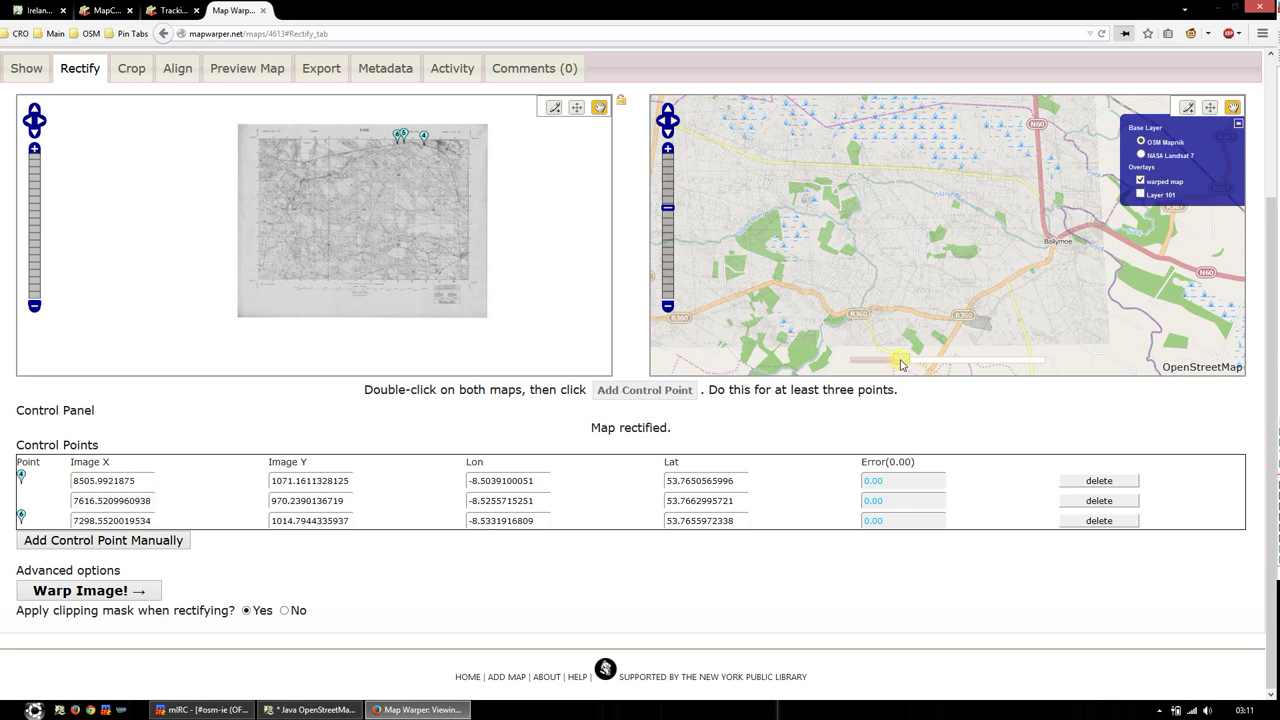
left_click_drag(900, 362, 977, 364)
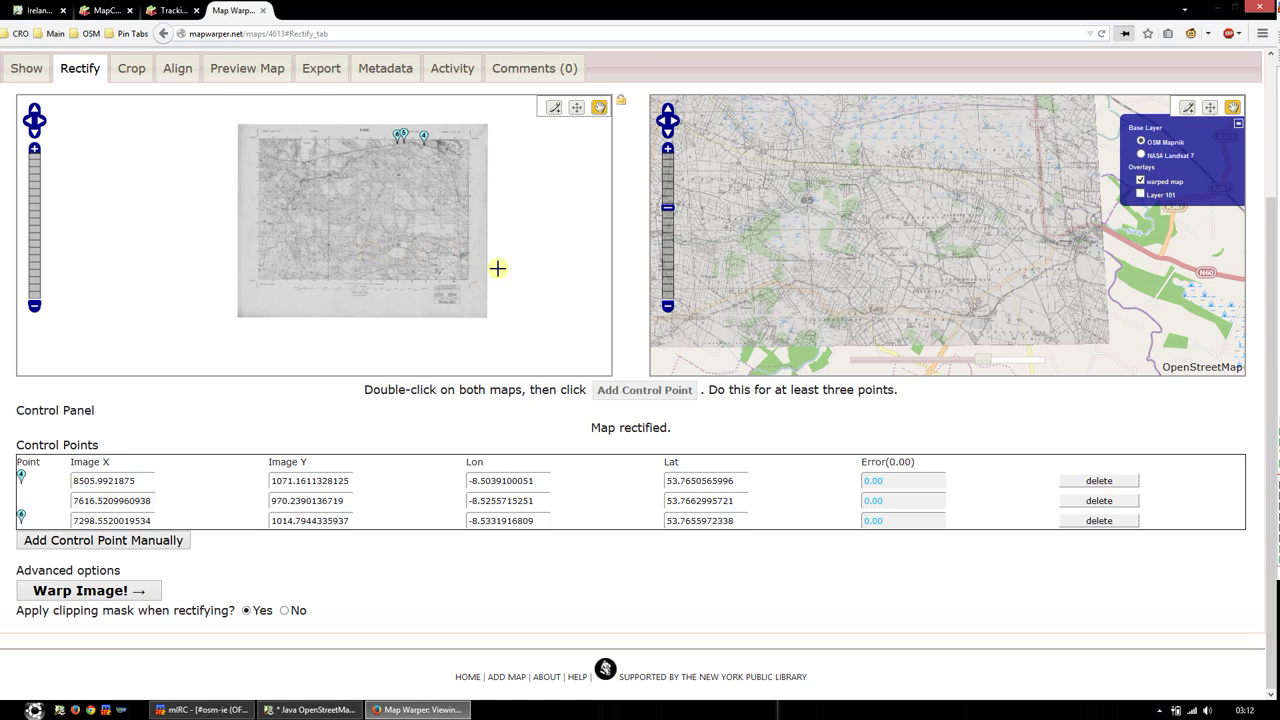
left_click_drag(978, 362, 935, 354)
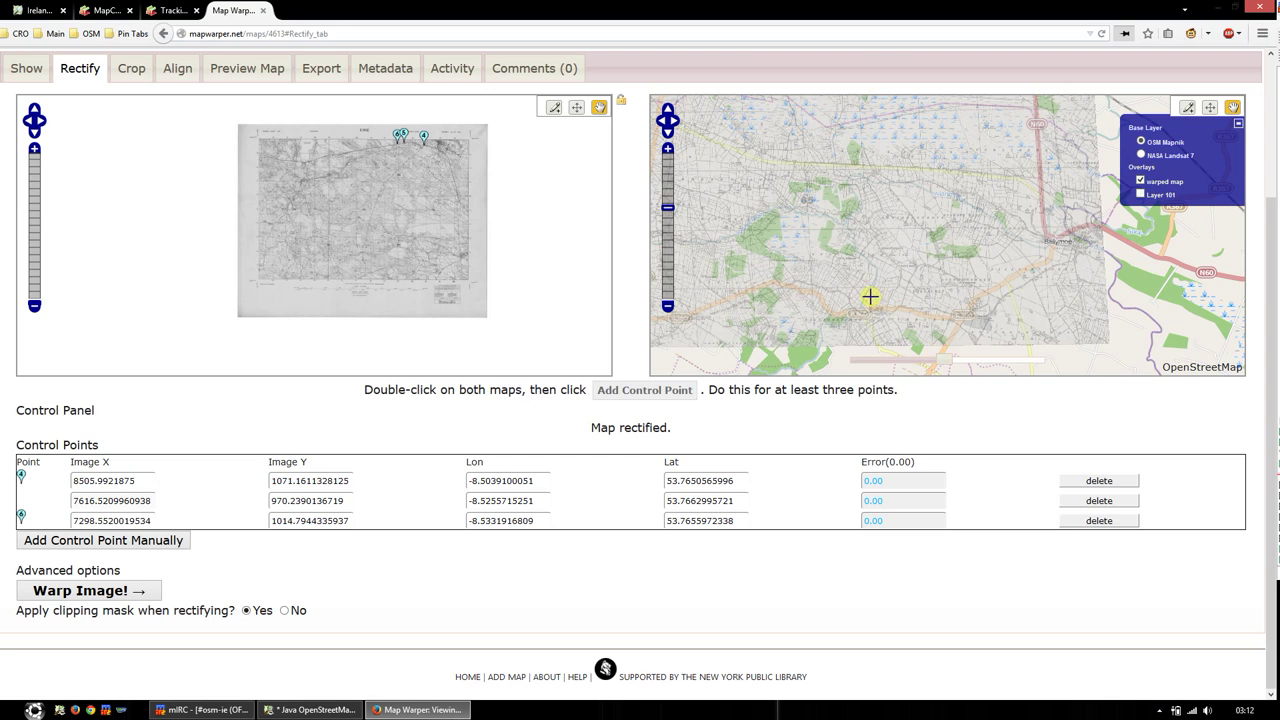
scroll(870, 296, "down", 2)
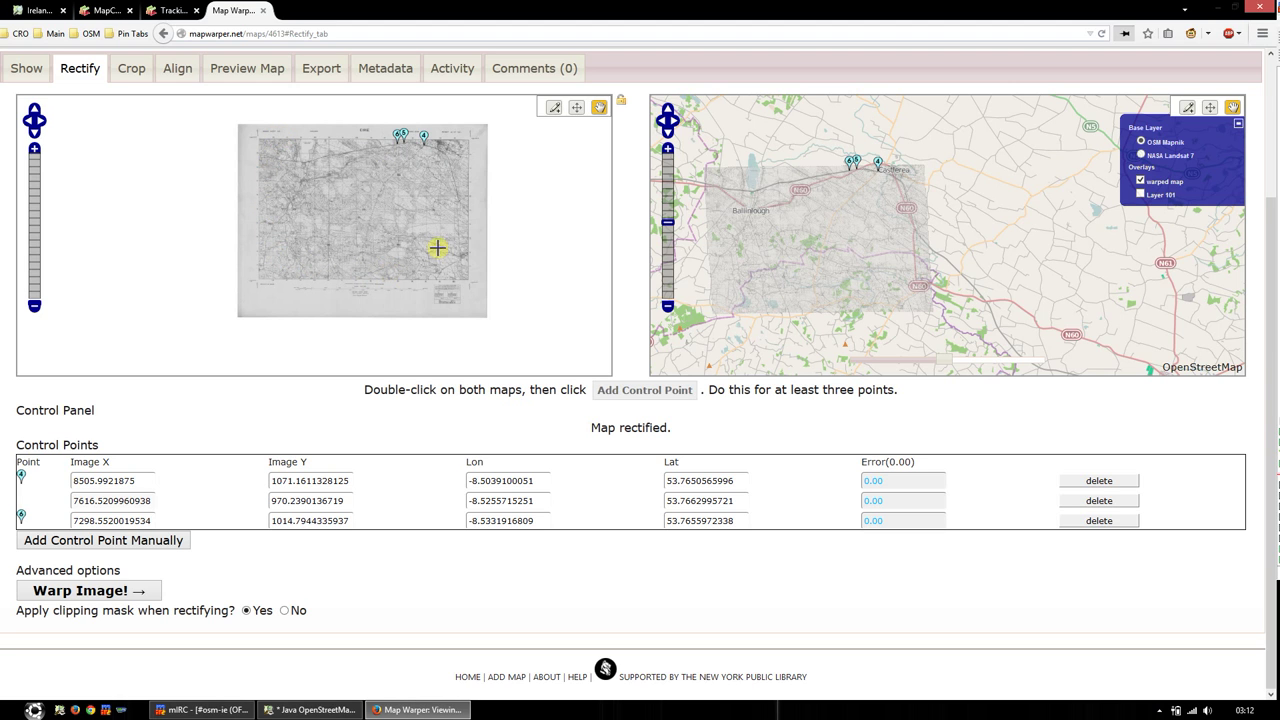
scroll(445, 238, "up", 3)
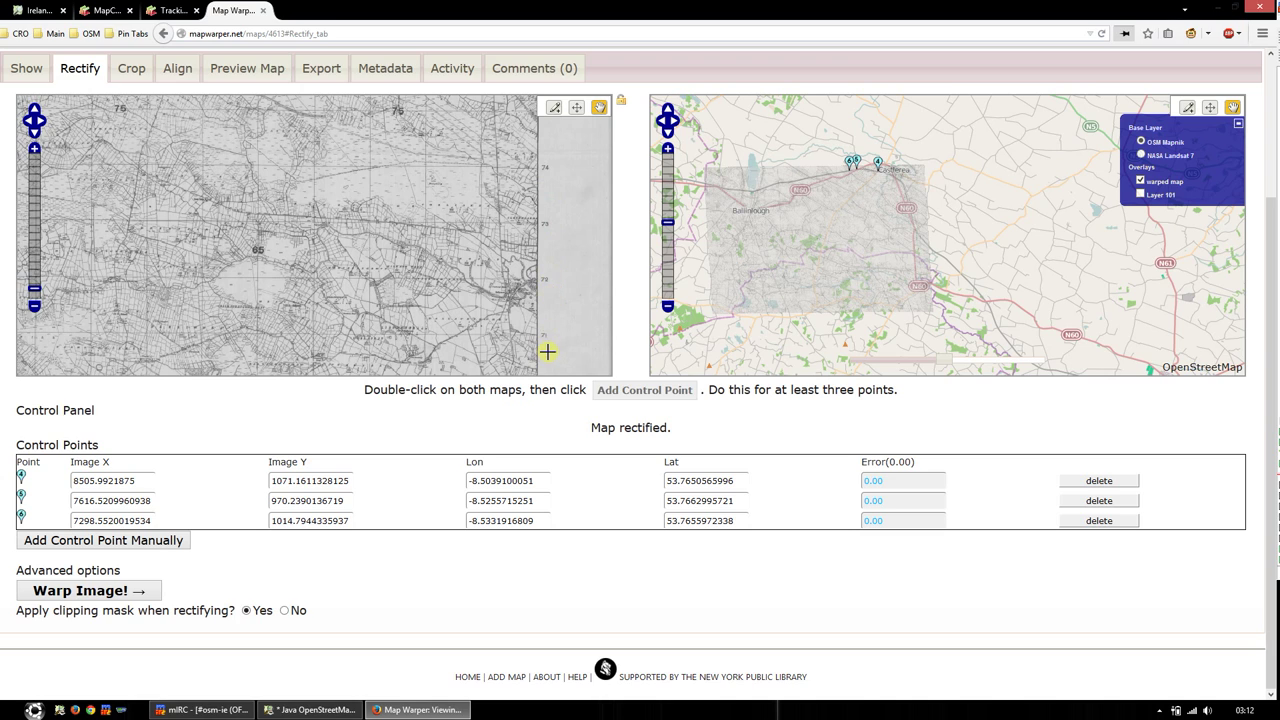
scroll(536, 330, "down", 4)
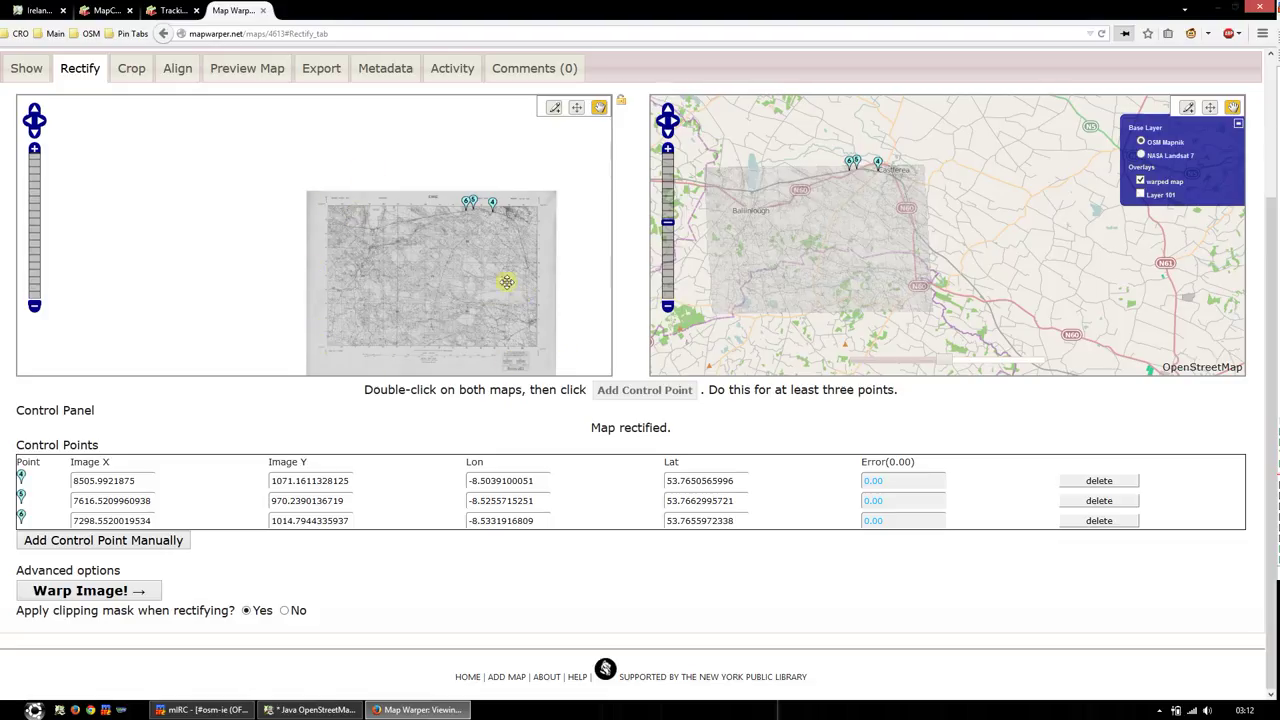
left_click_drag(511, 279, 517, 275)
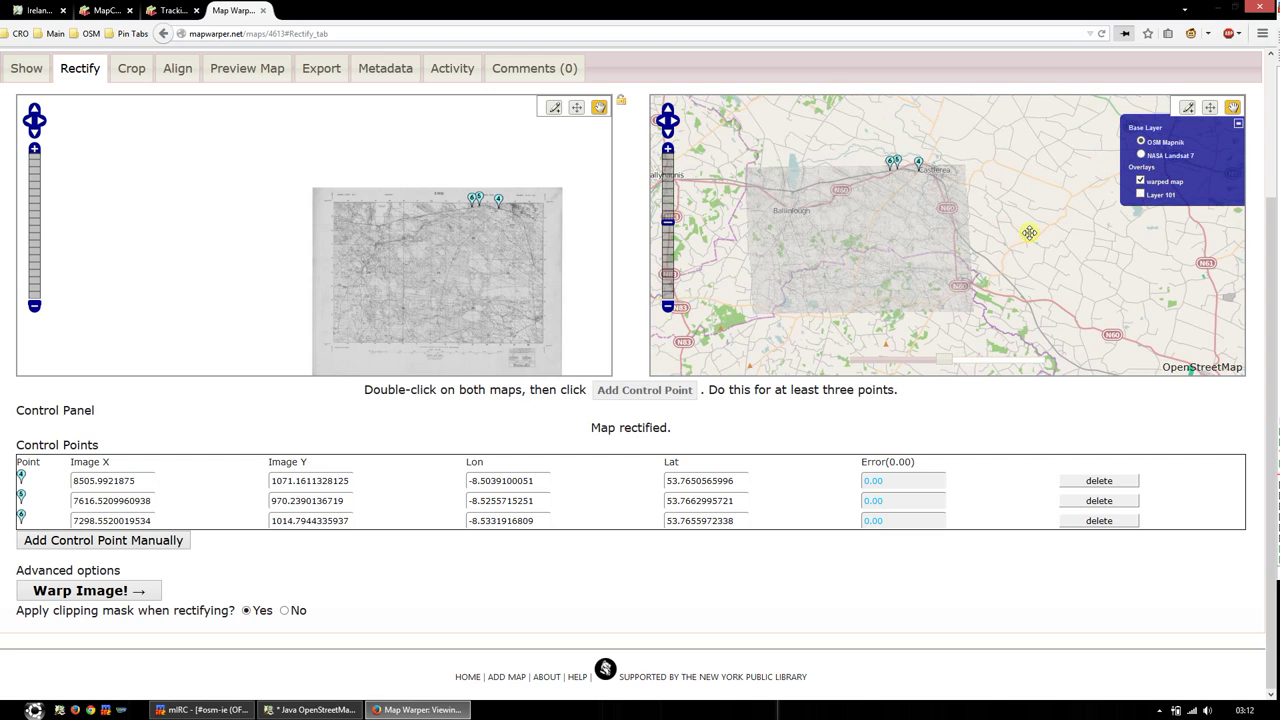
left_click_drag(839, 239, 903, 243)
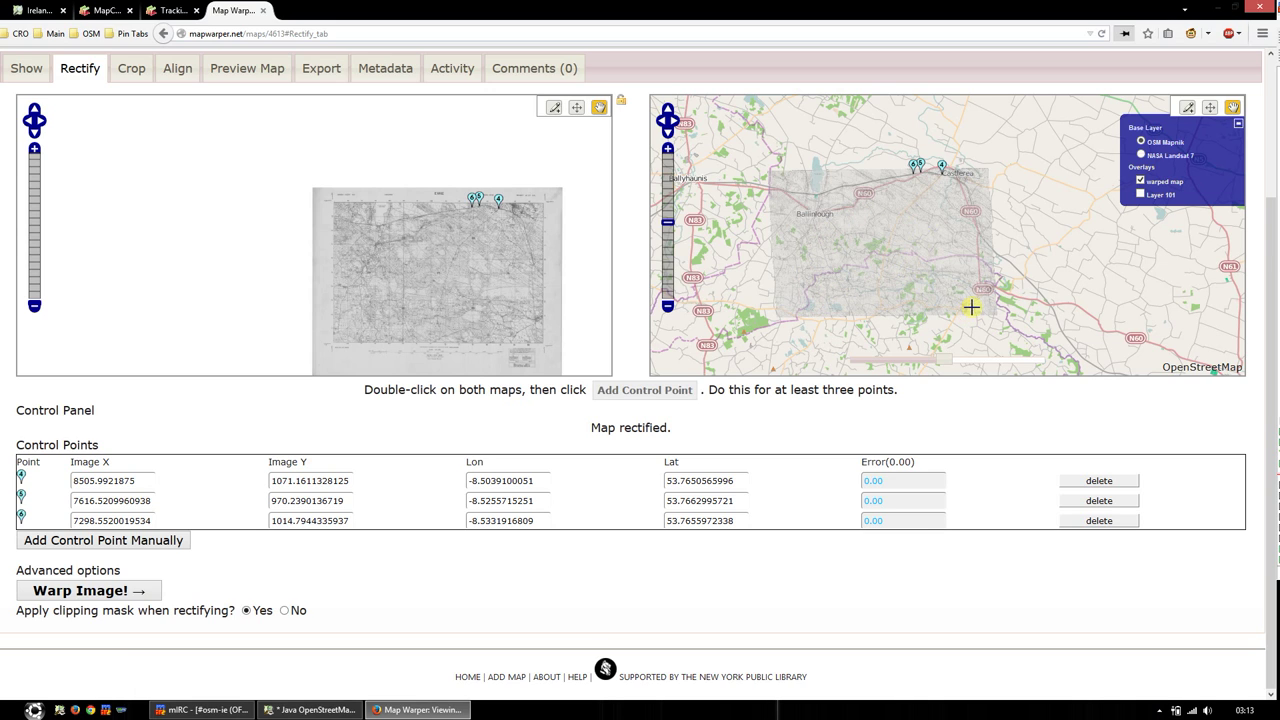
scroll(972, 306, "up", 3)
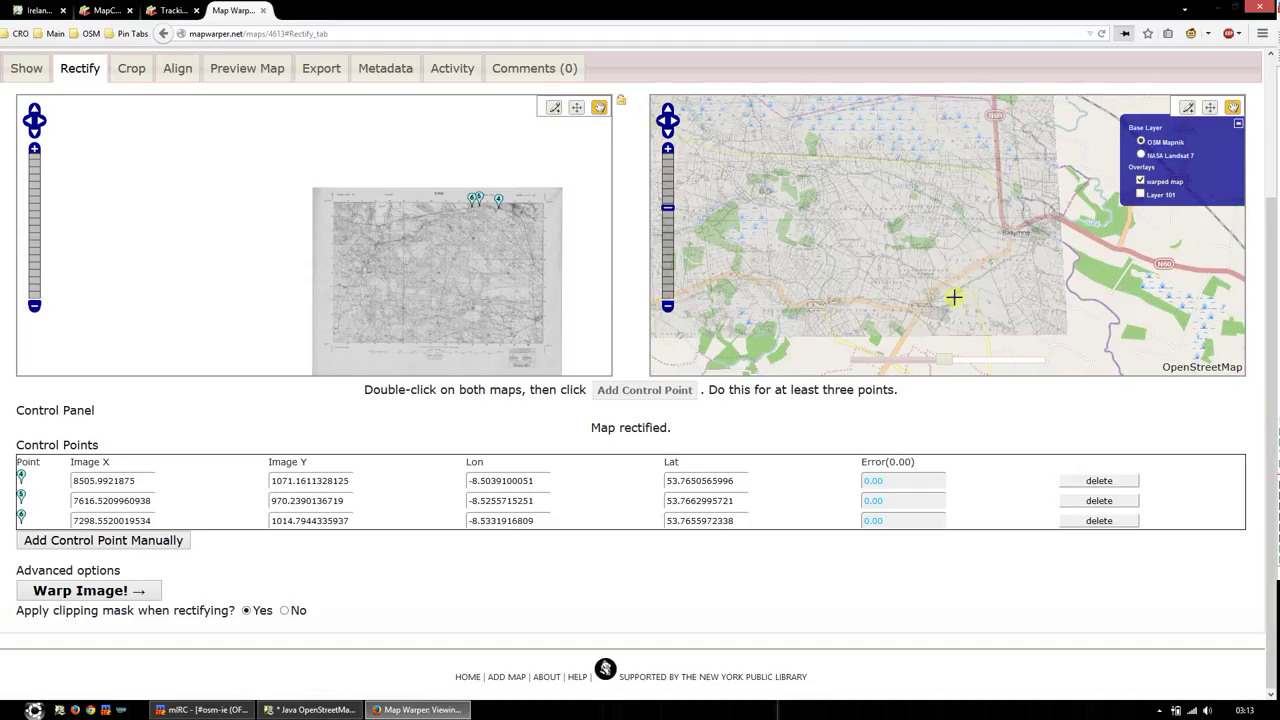
scroll(916, 328, "up", 3)
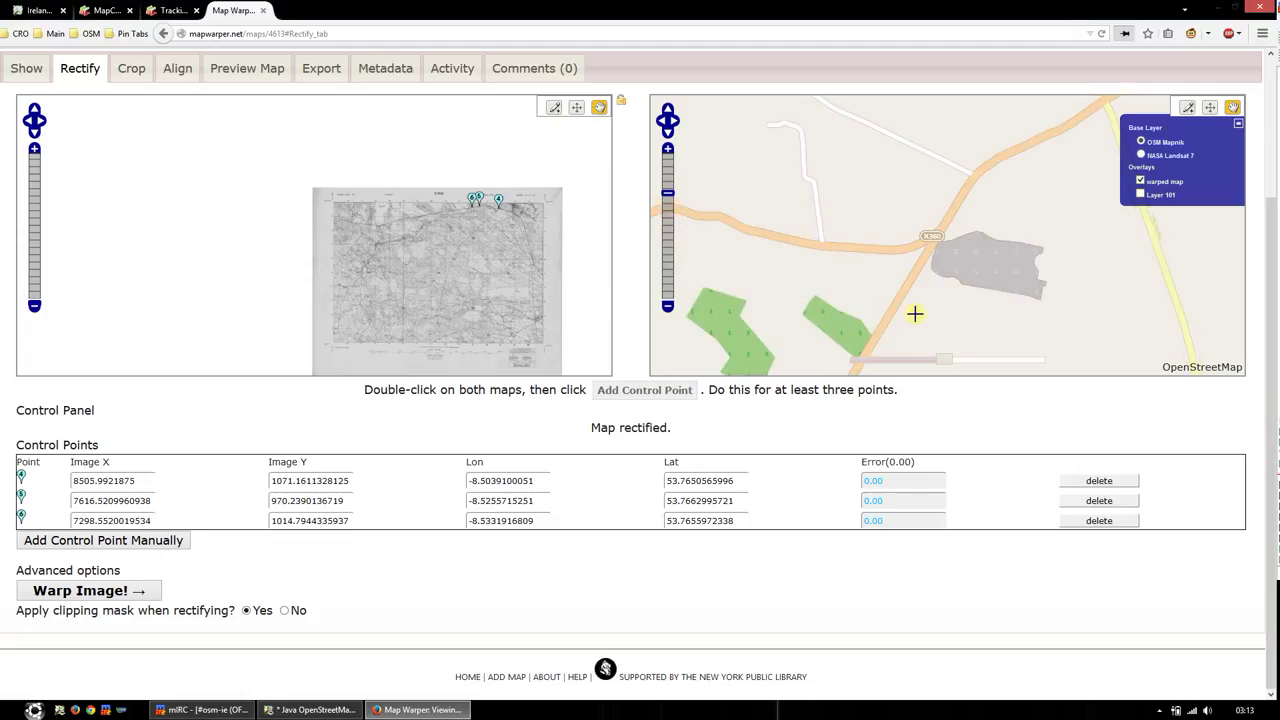
left_click_drag(893, 305, 845, 322)
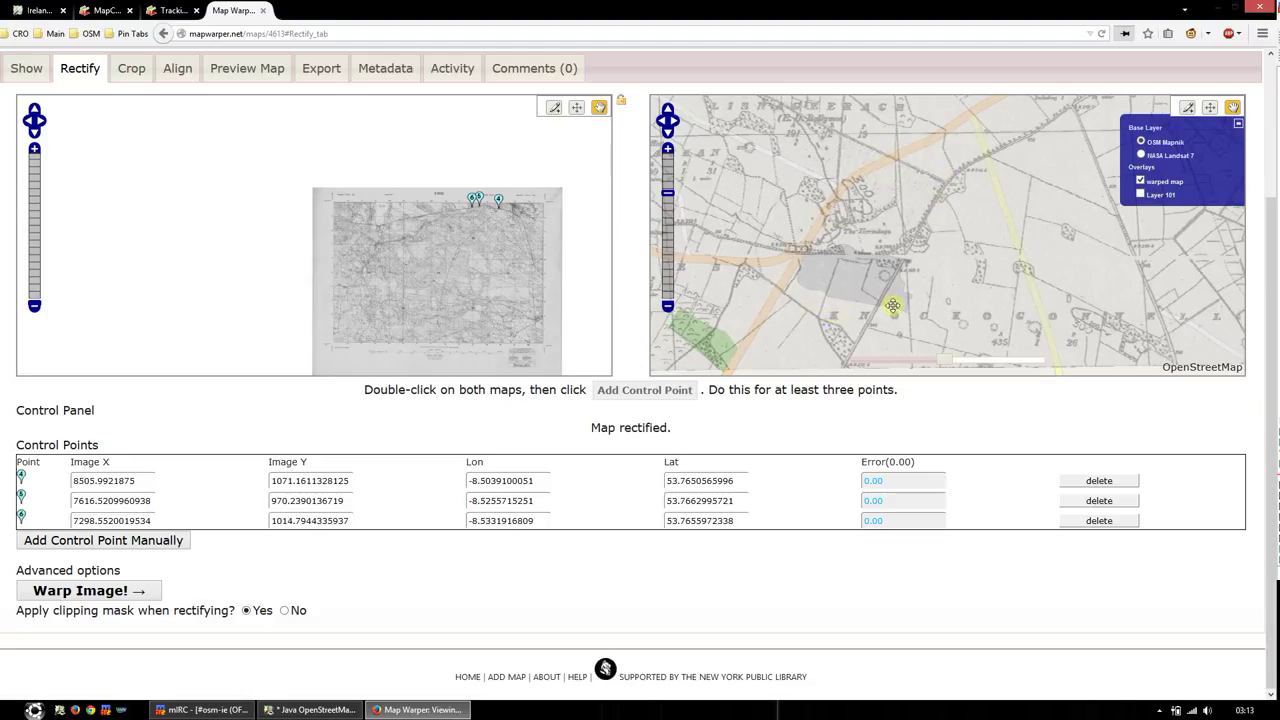
left_click_drag(892, 305, 886, 308)
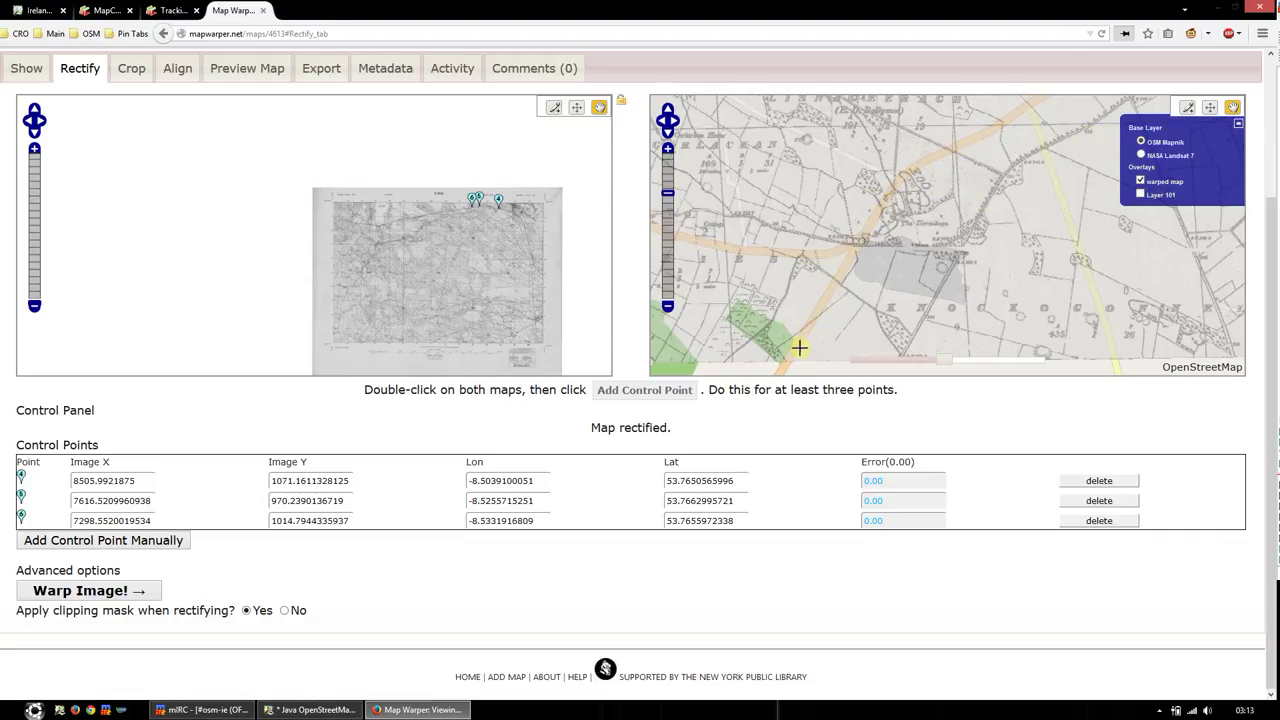
left_click_drag(810, 281, 856, 288)
scroll(856, 288, "down", 1)
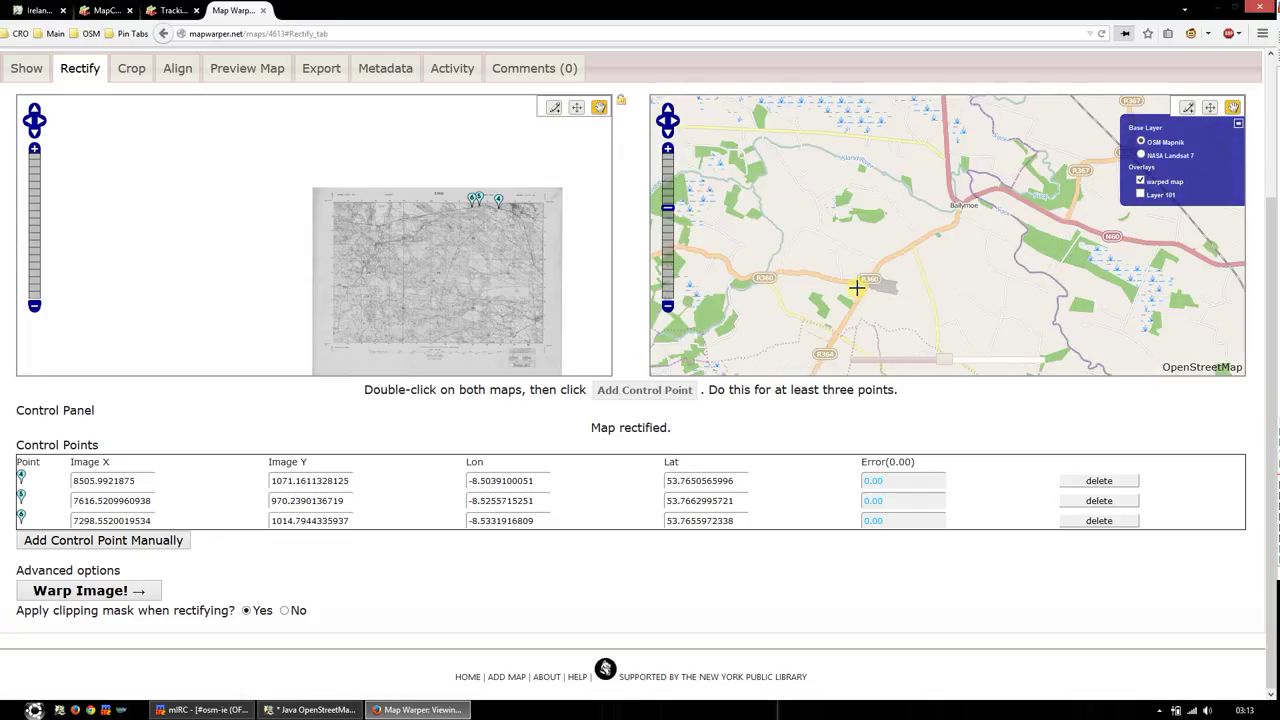
scroll(856, 288, "down", 2)
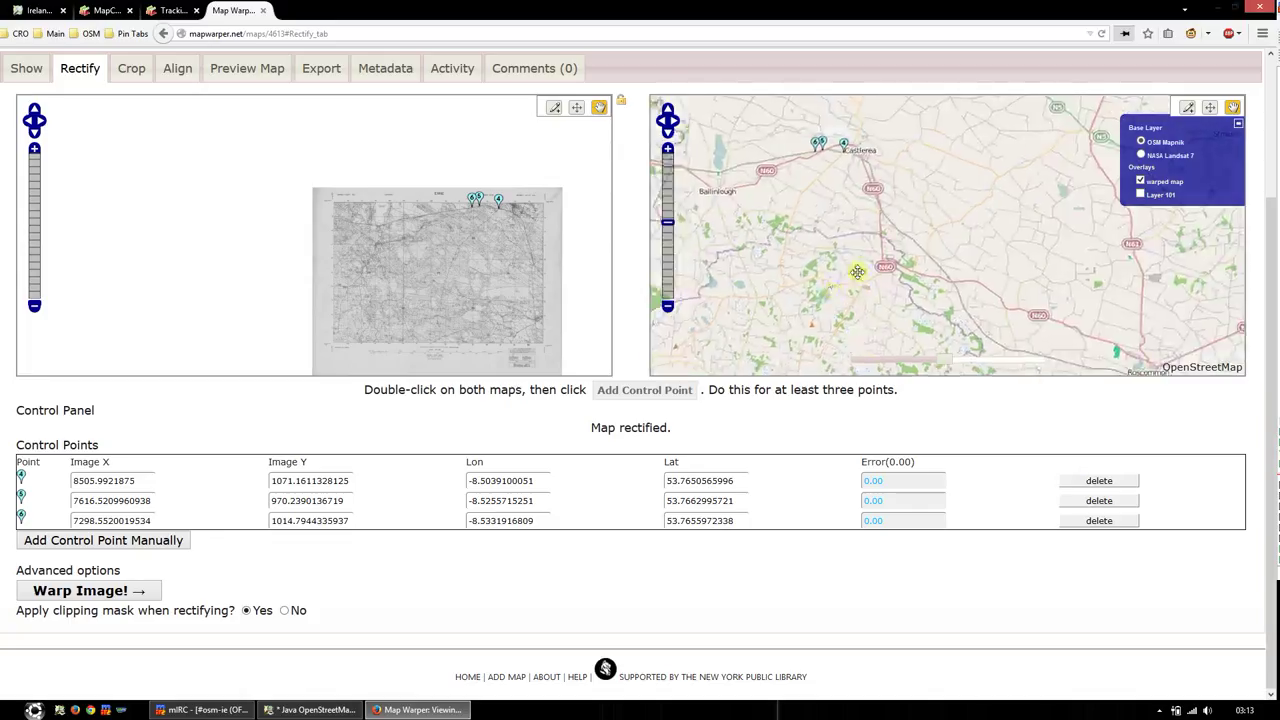
left_click_drag(846, 266, 888, 268)
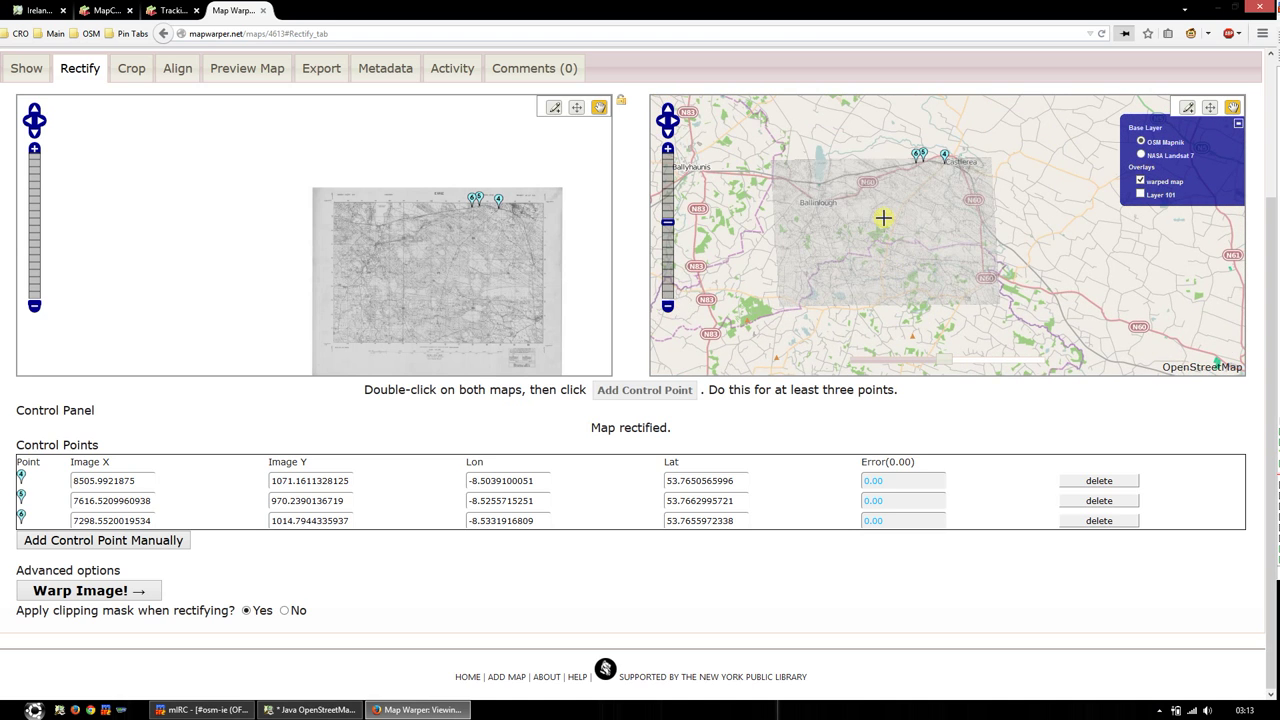
scroll(884, 217, "up", 3)
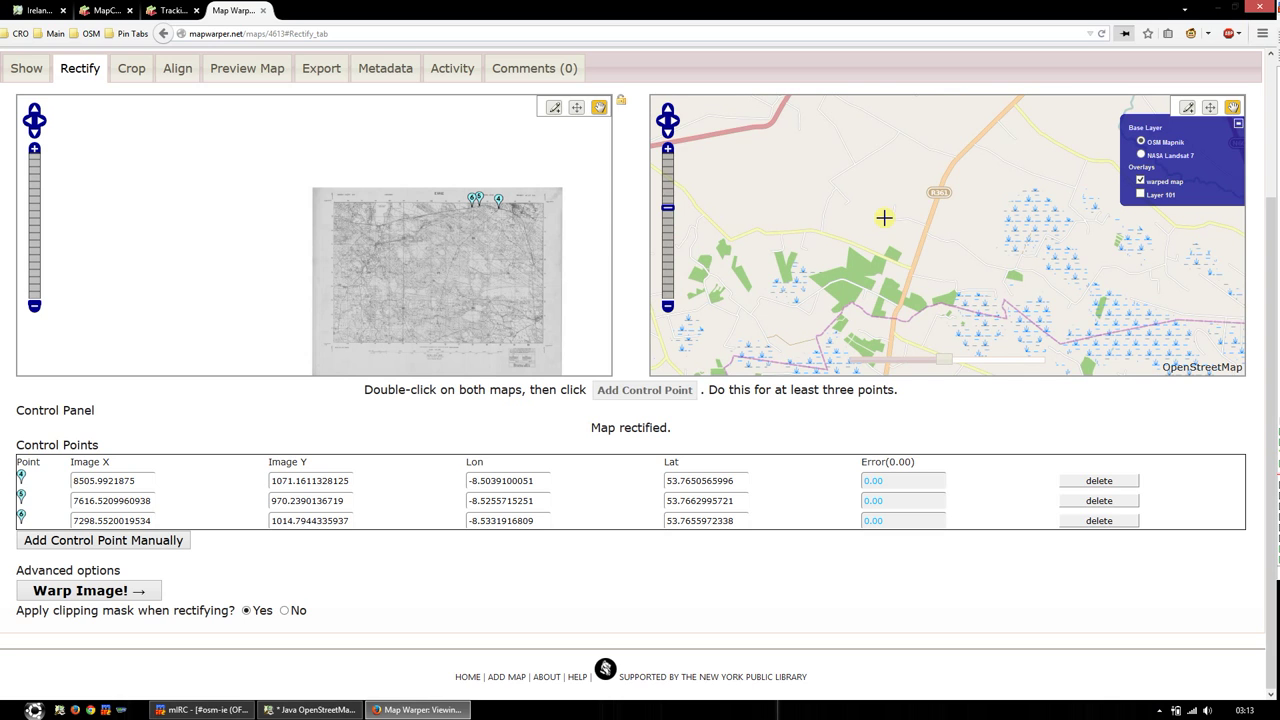
Step: Pan and zoom around the scanned Castlerea sheet to inspect its detail toward the top edge
scroll(884, 217, "down", 2)
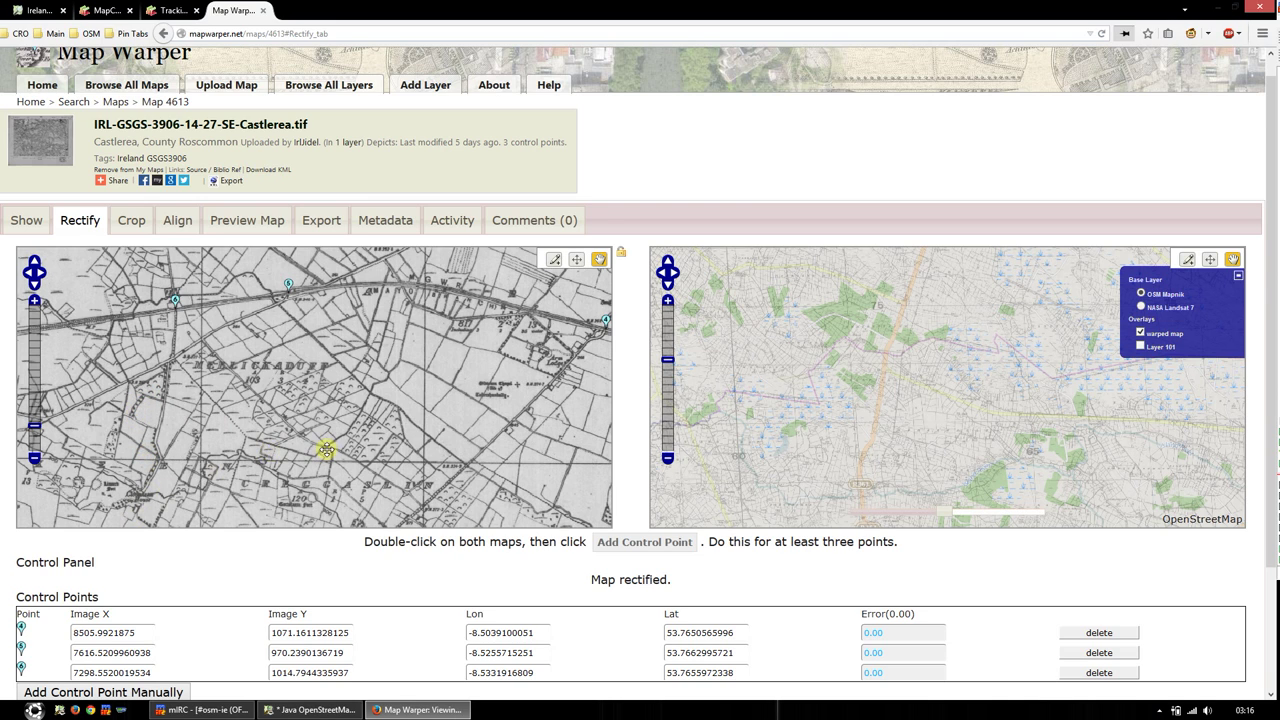
left_click_drag(326, 450, 336, 442)
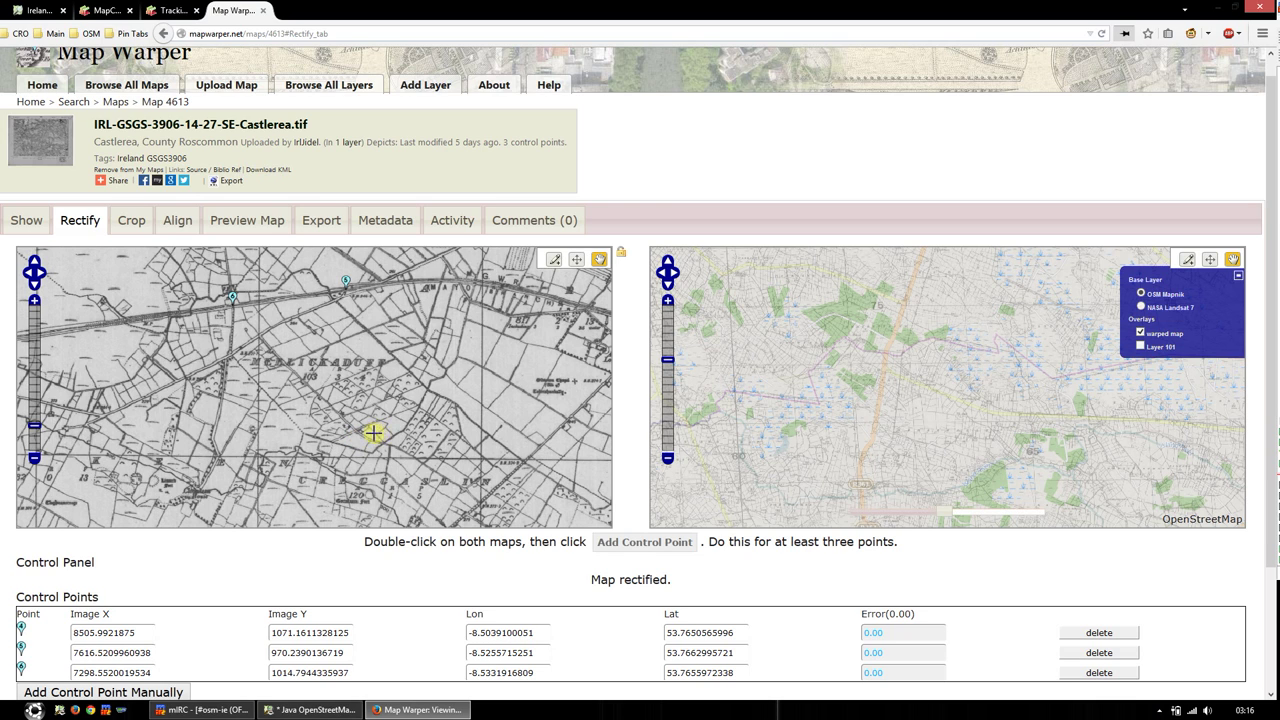
scroll(378, 431, "down", 2)
left_click_drag(371, 428, 392, 389)
left_click_drag(376, 437, 410, 413)
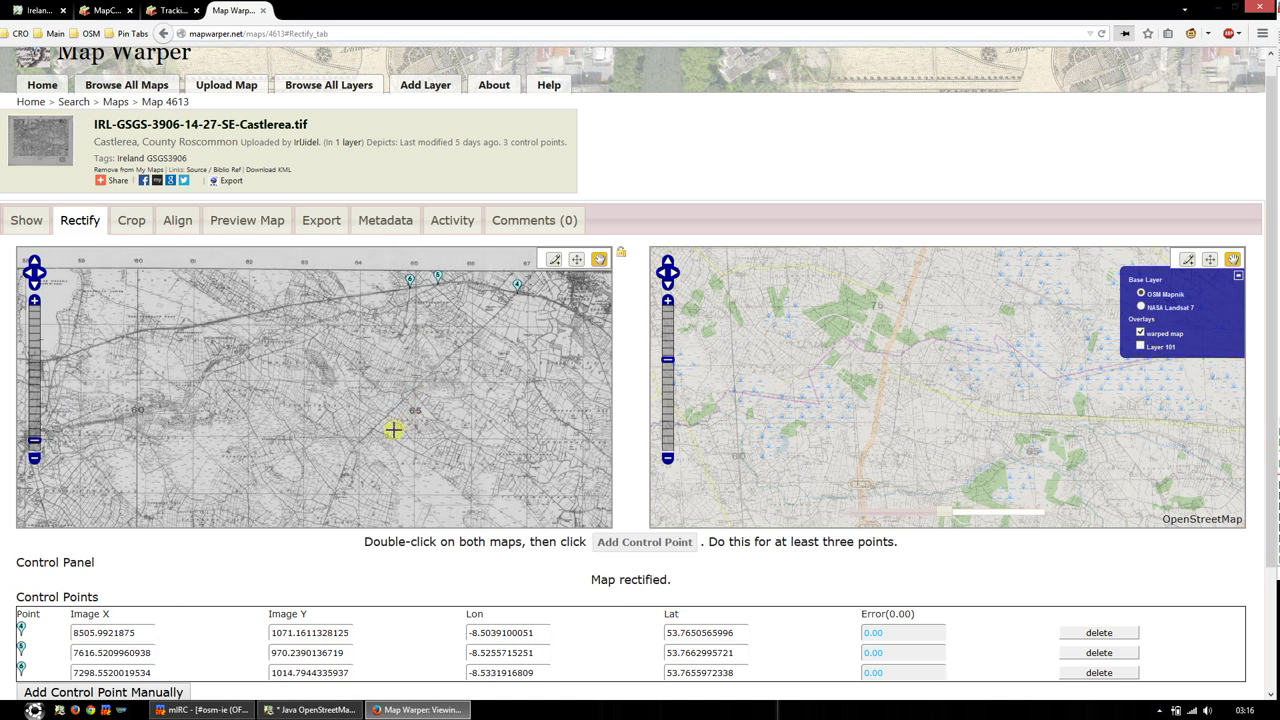
scroll(393, 430, "up", 2)
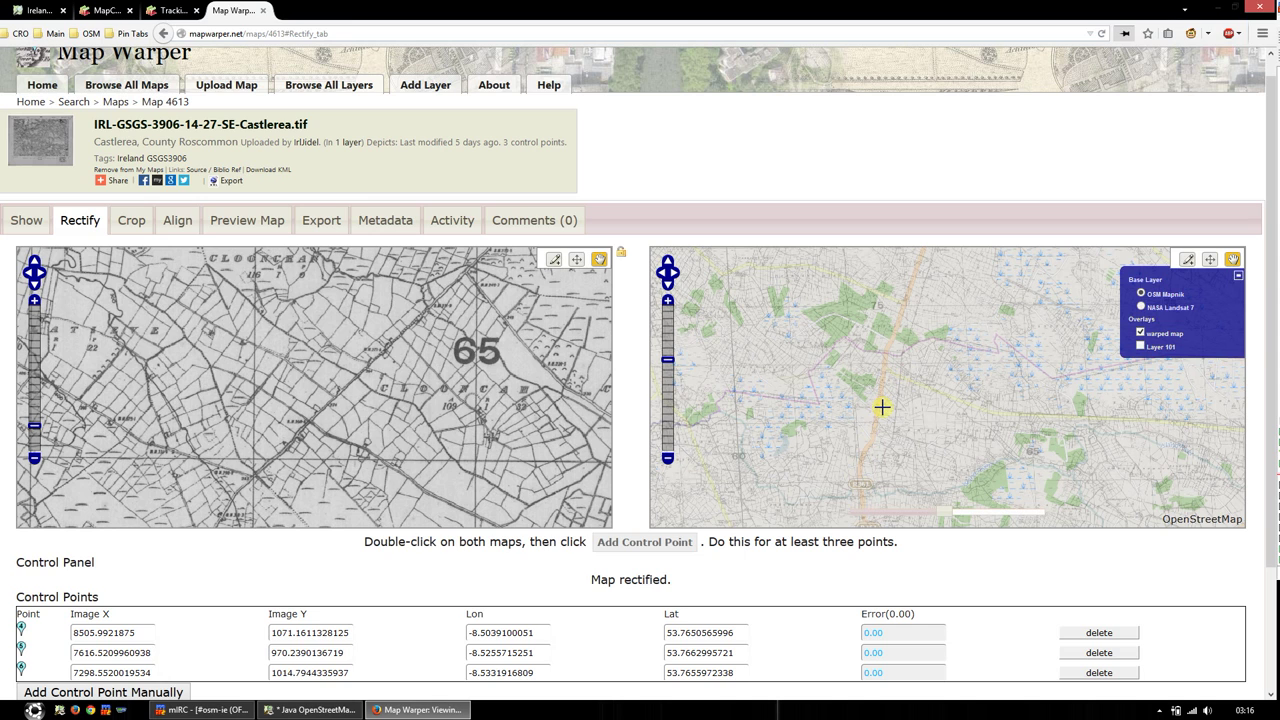
scroll(882, 407, "down", 2)
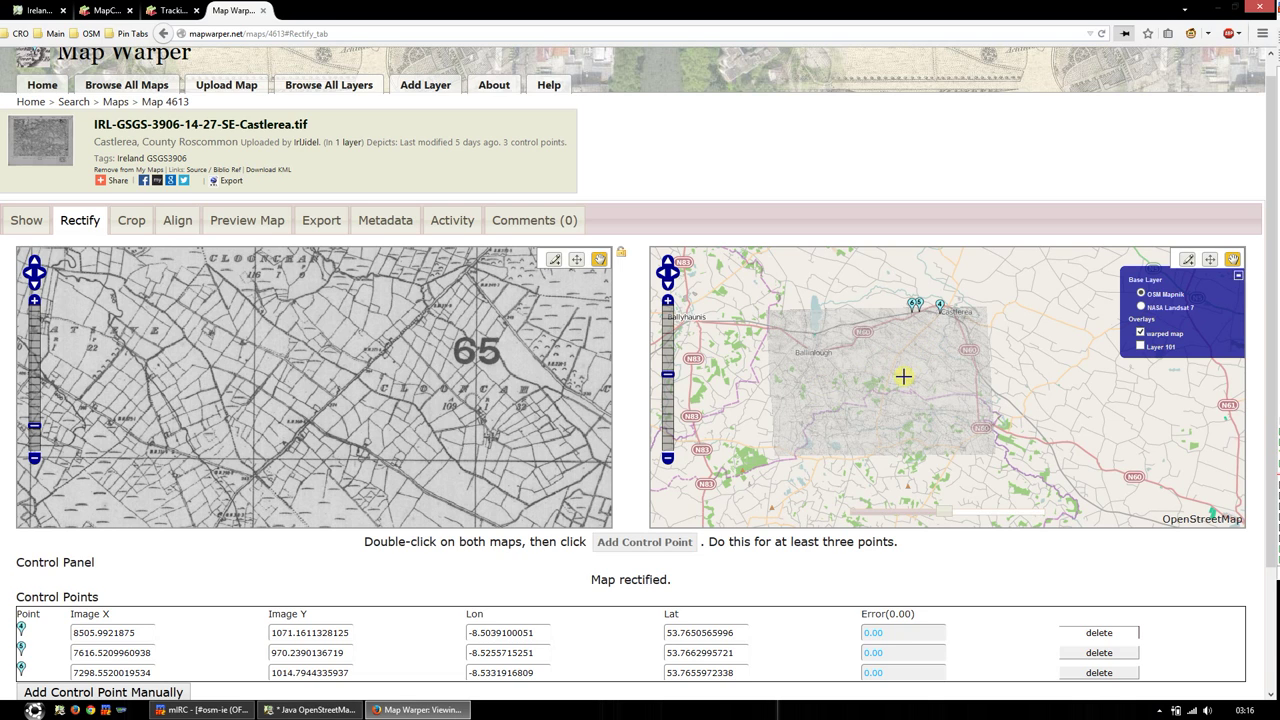
scroll(933, 374, "up", 4)
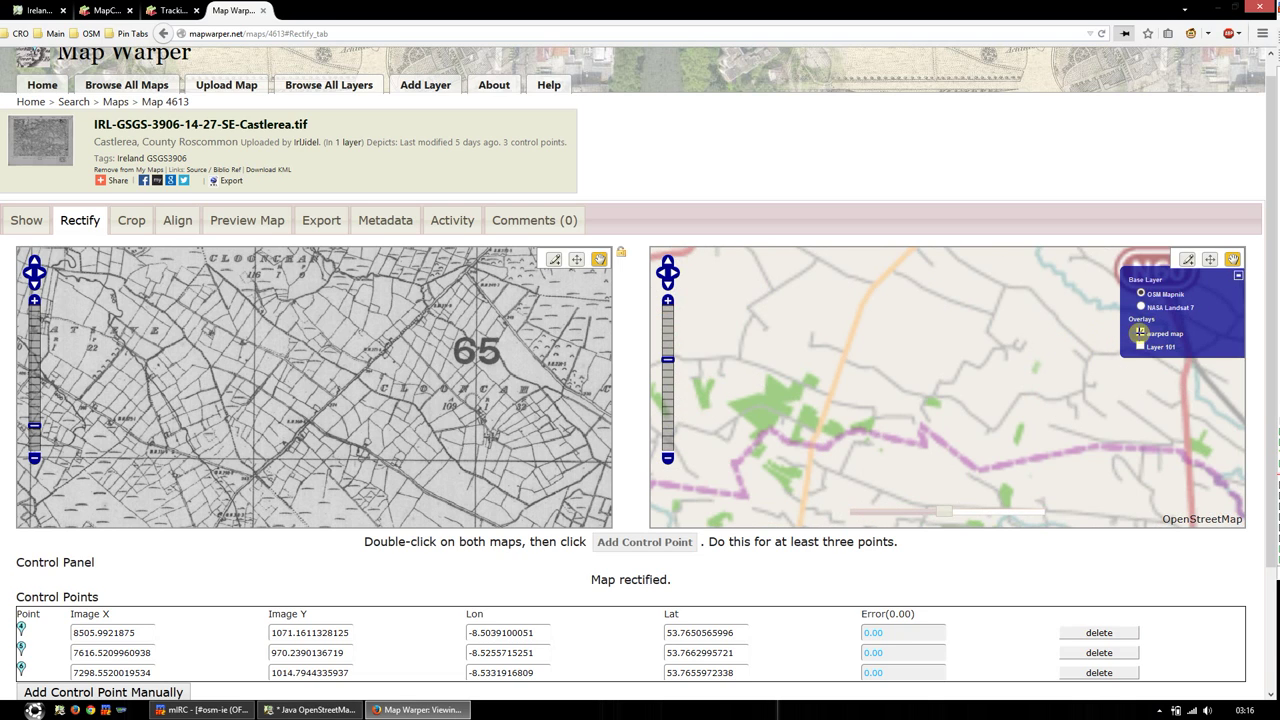
Step: Hide the warped overlay and pan the reference map over the matching road junction
left_click(1140, 332)
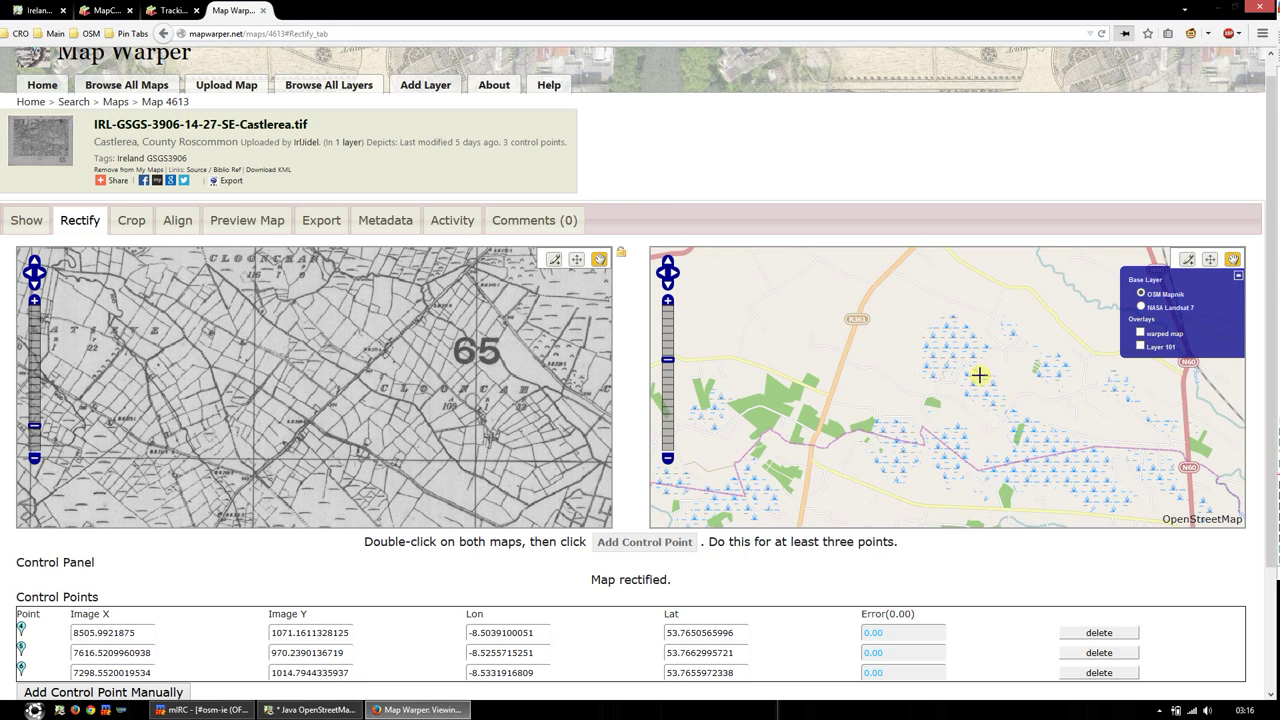
left_click_drag(743, 281, 743, 351)
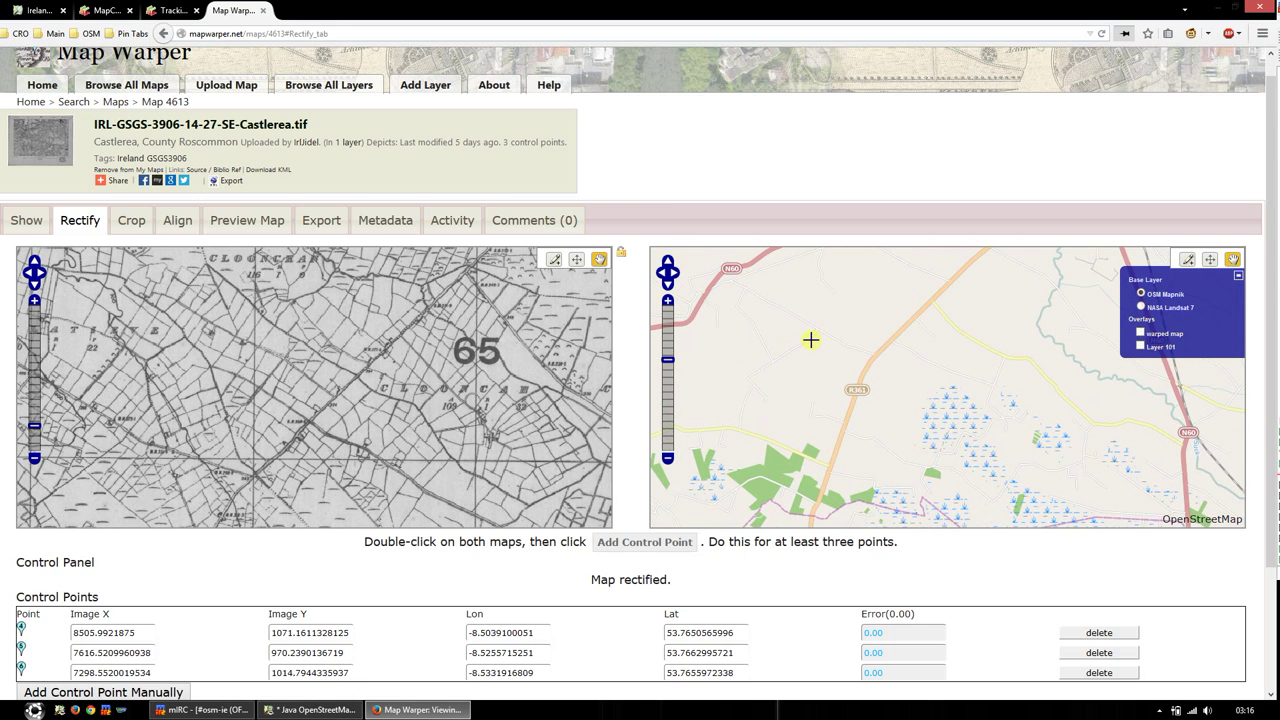
scroll(815, 341, "up", 1)
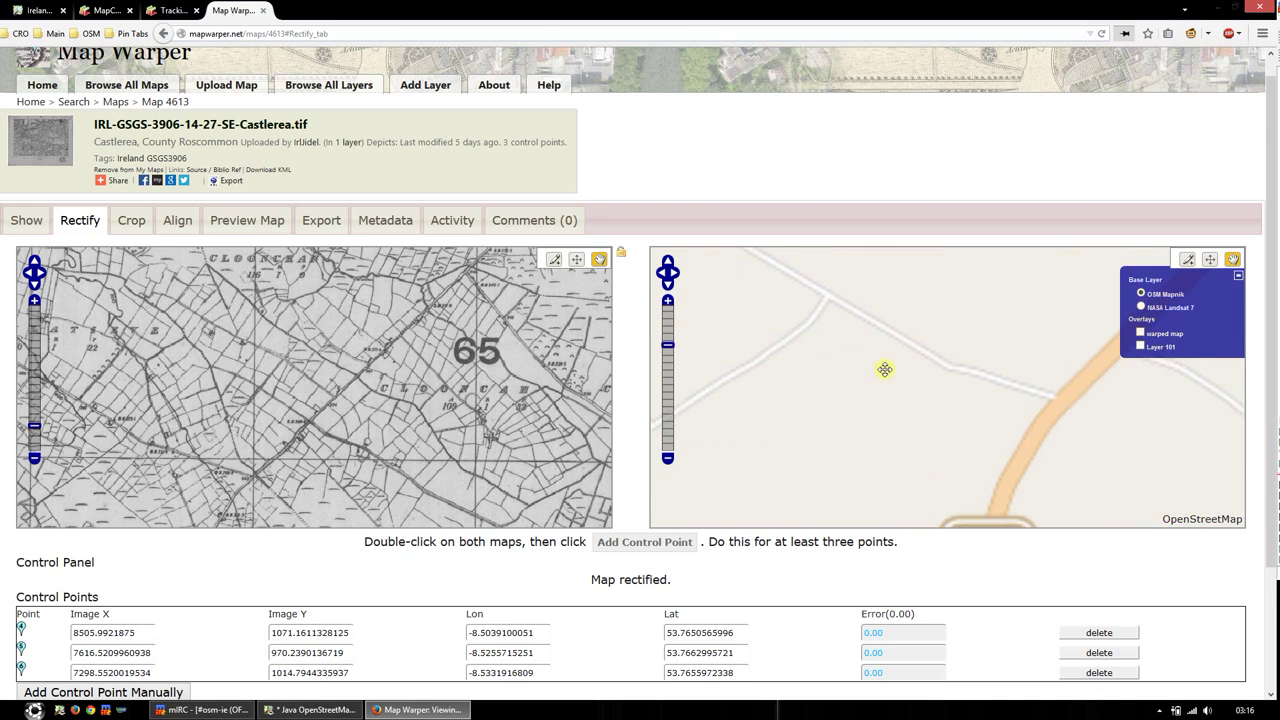
scroll(920, 400, "up", 1)
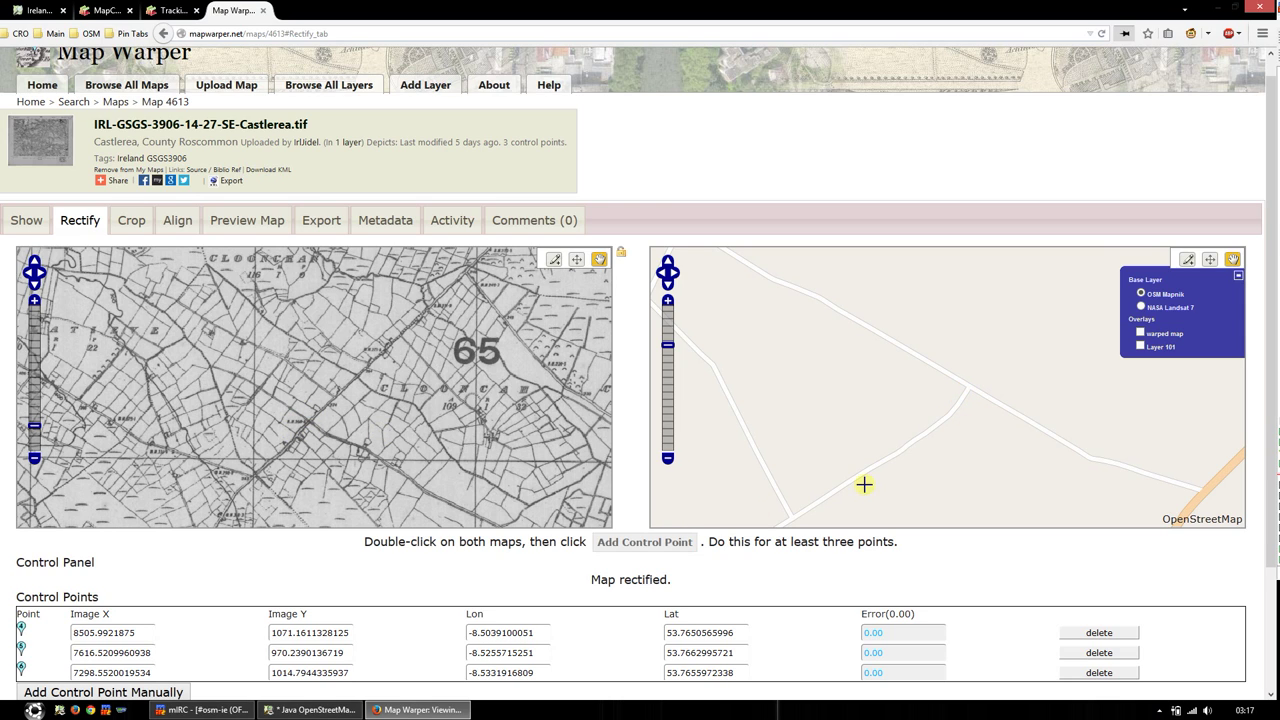
left_click_drag(896, 448, 926, 420)
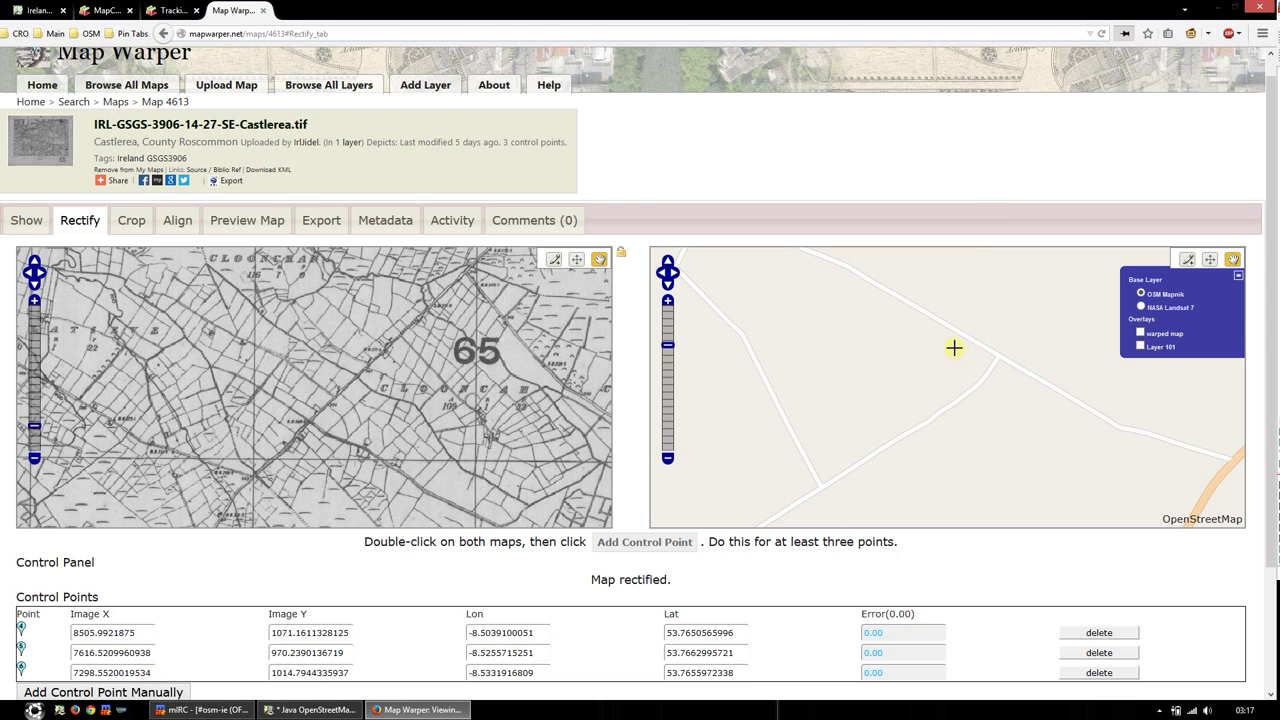
mouse_move(975, 400)
left_mouse_down()
mouse_move(997, 369)
mouse_move(986, 386)
left_mouse_up()
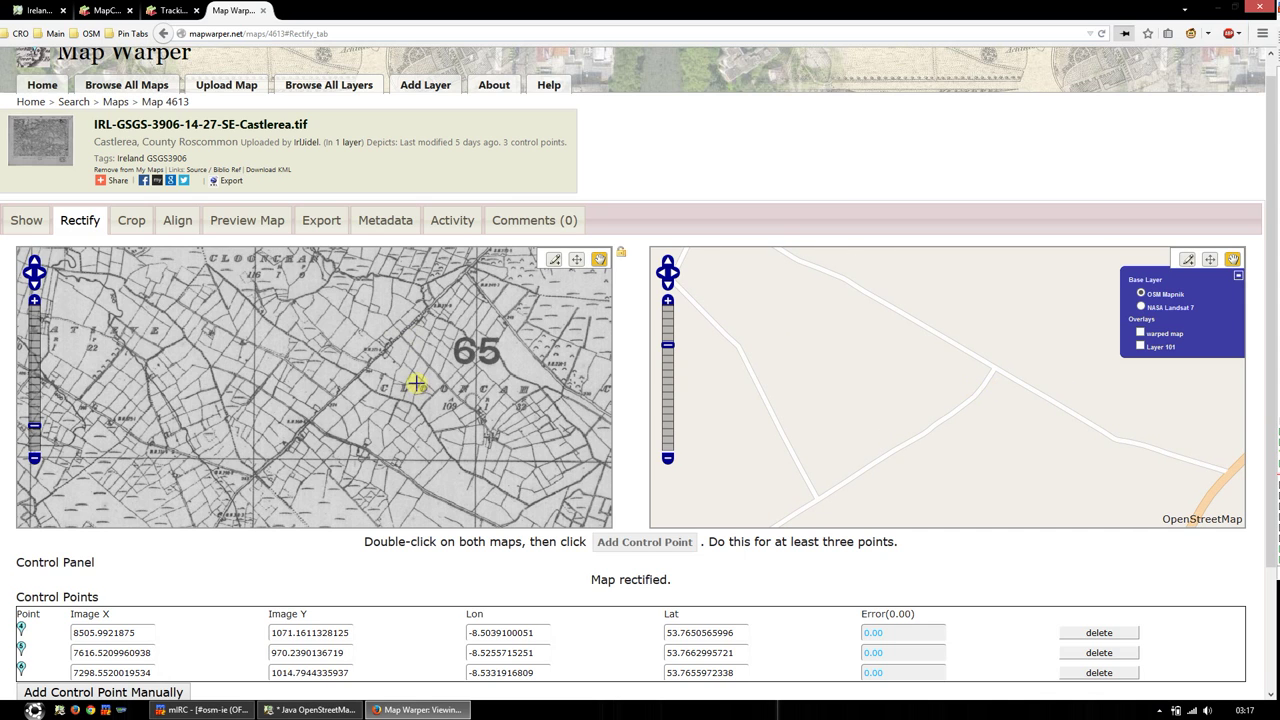
scroll(416, 383, "up", 2)
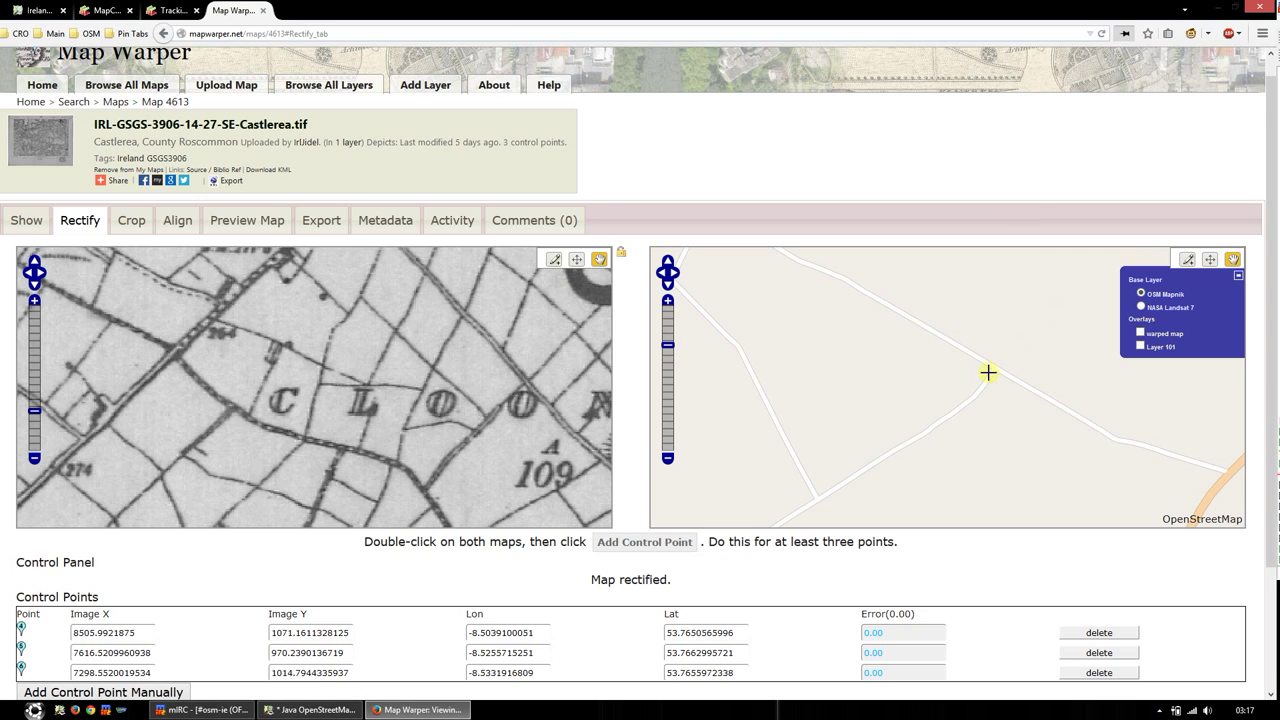
left_click(667, 457)
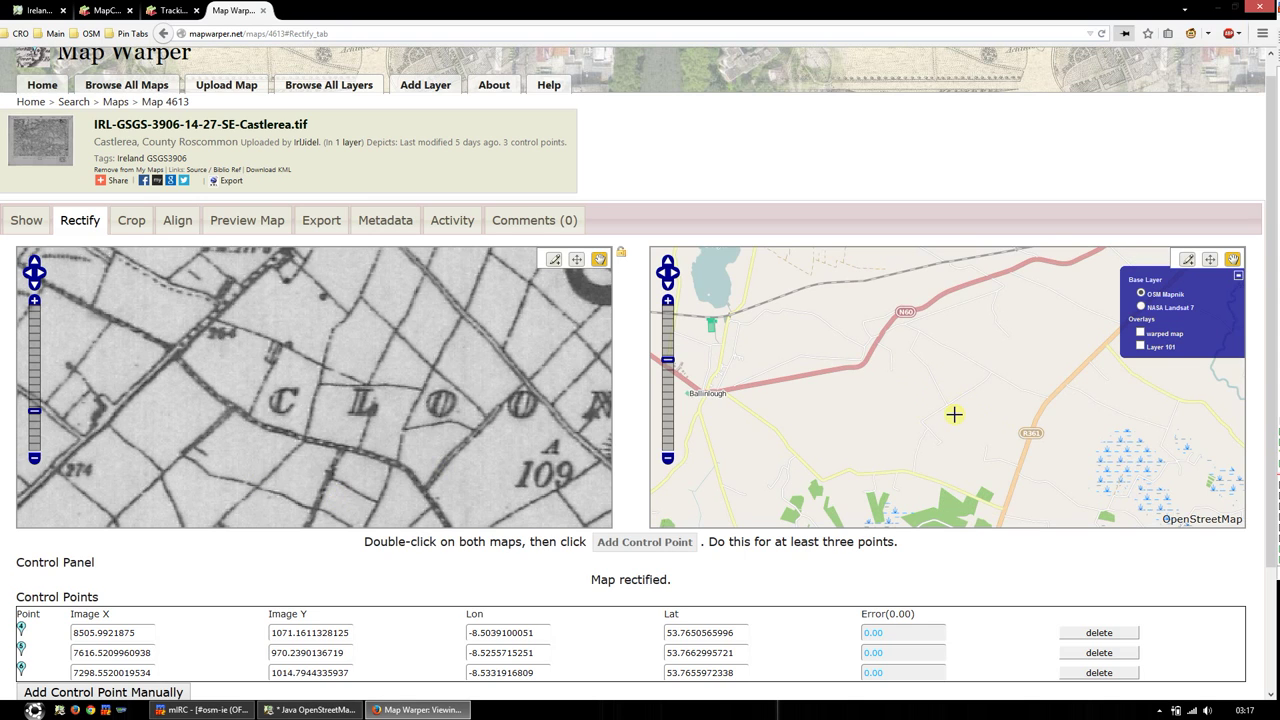
scroll(954, 414, "up", 2)
left_click_drag(922, 380, 898, 461)
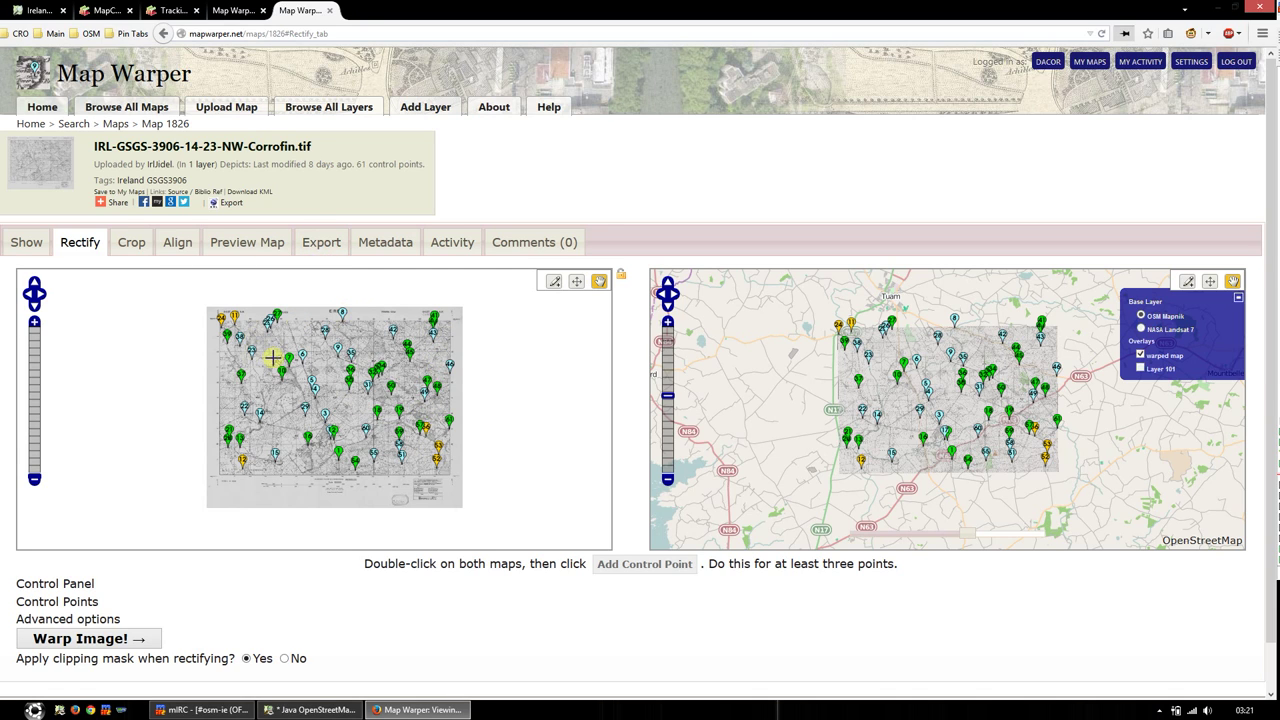
left_click_drag(359, 164, 424, 165)
left_click(428, 172)
scroll(944, 448, "up", 3)
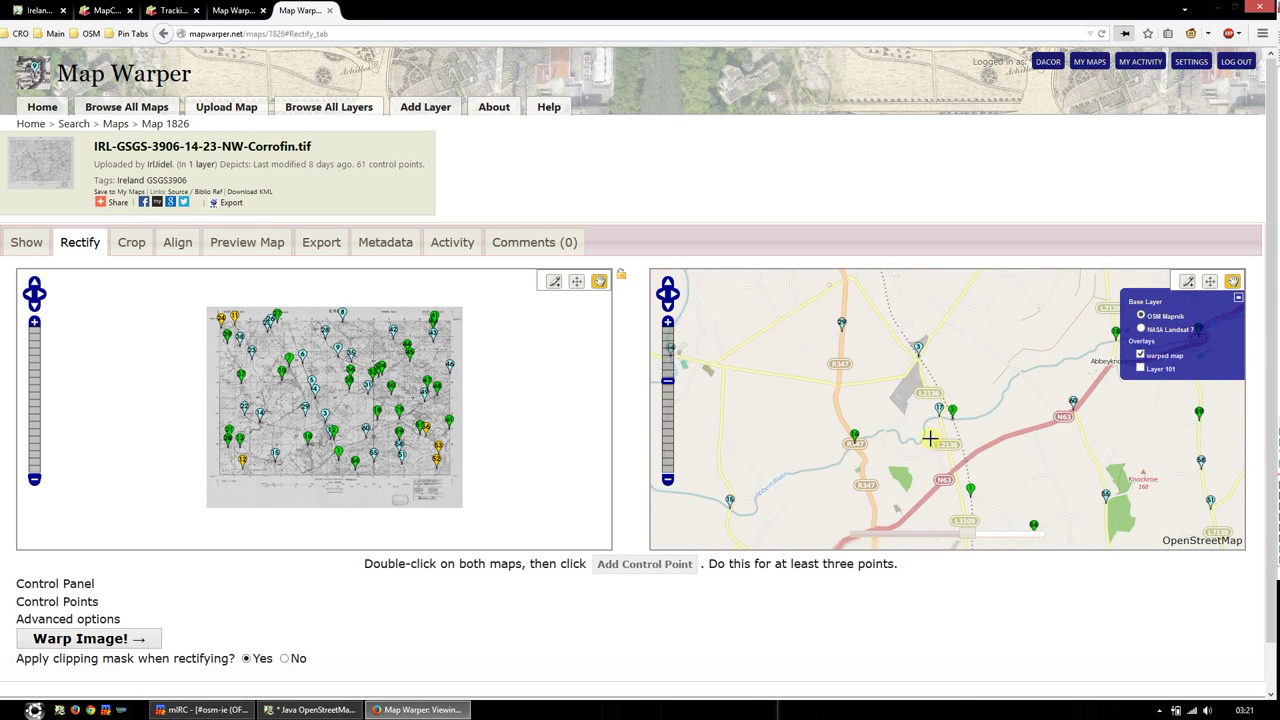
scroll(881, 427, "down", 2)
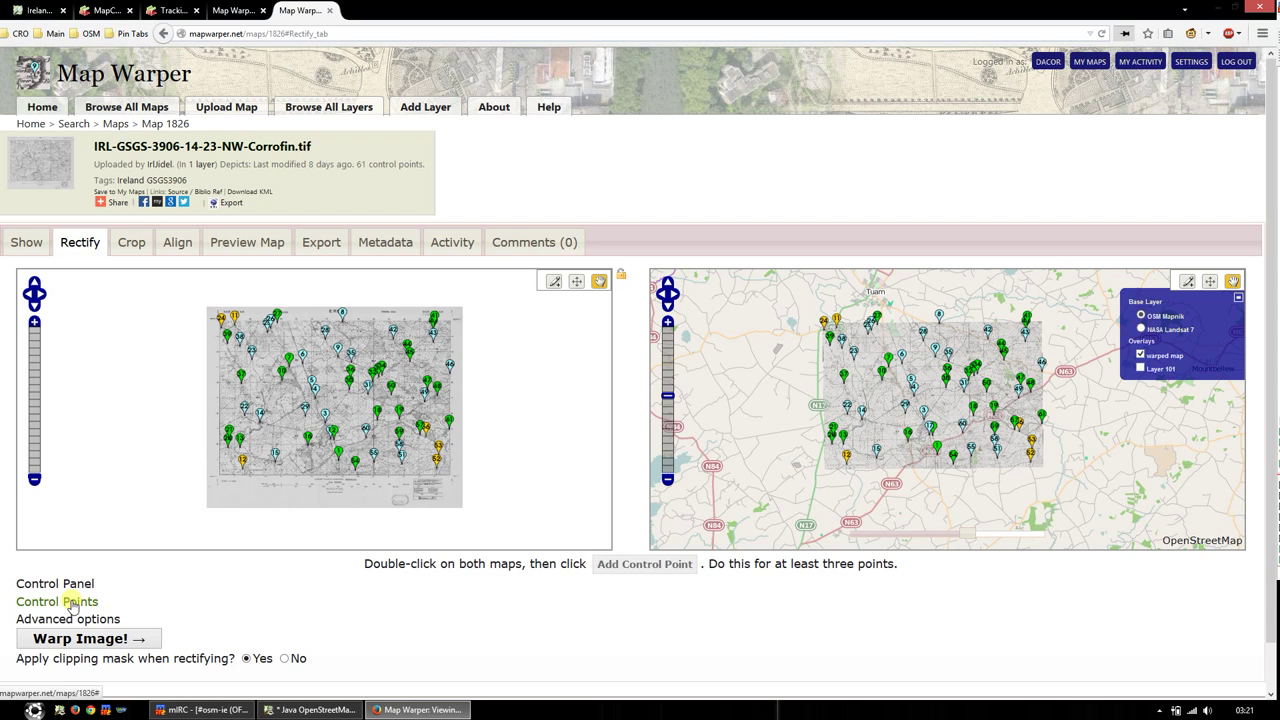
Step: Expand the Corrofin control point table and scroll through its coordinates and errors
left_click(72, 604)
scroll(242, 615, "down", 1)
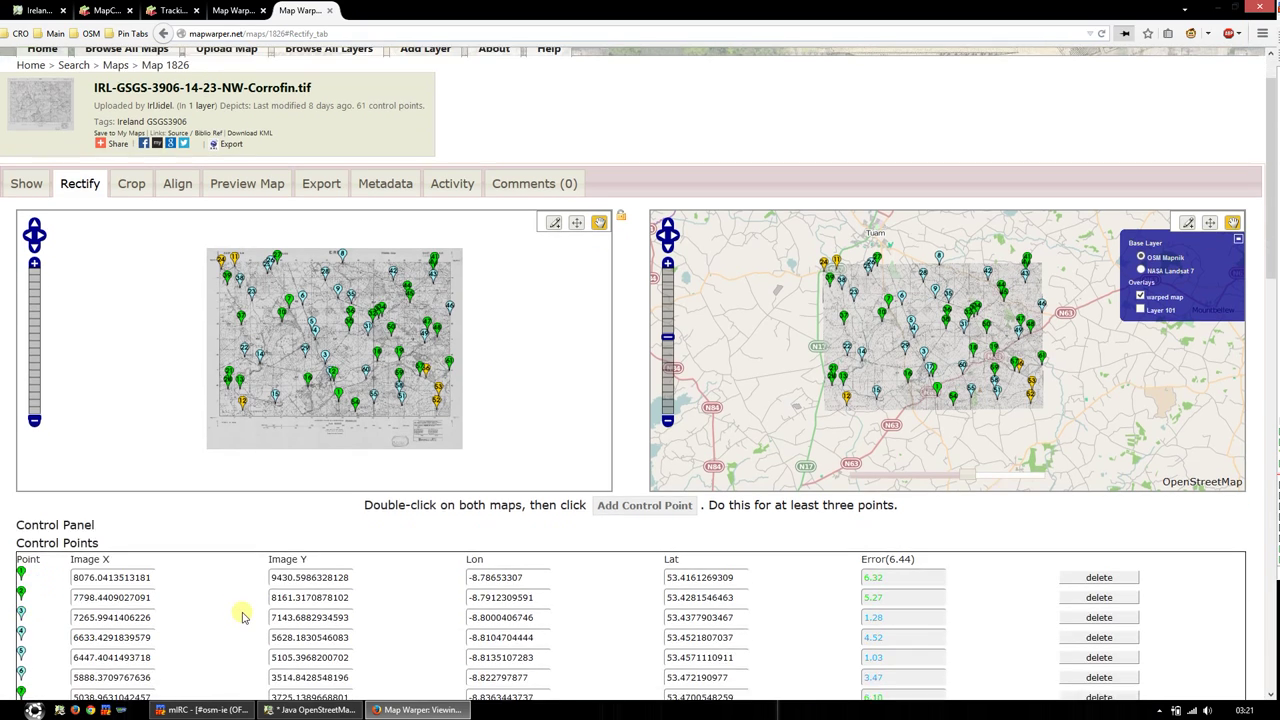
scroll(242, 615, "down", 6)
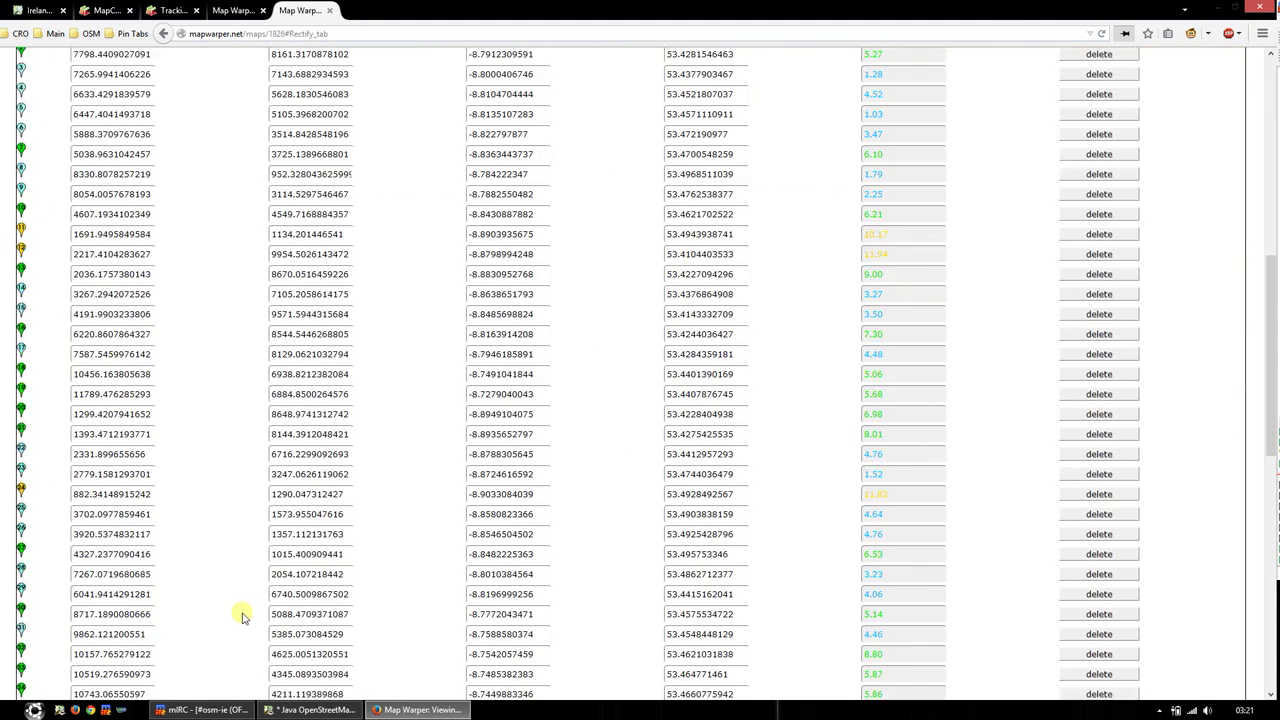
scroll(242, 615, "up", 4)
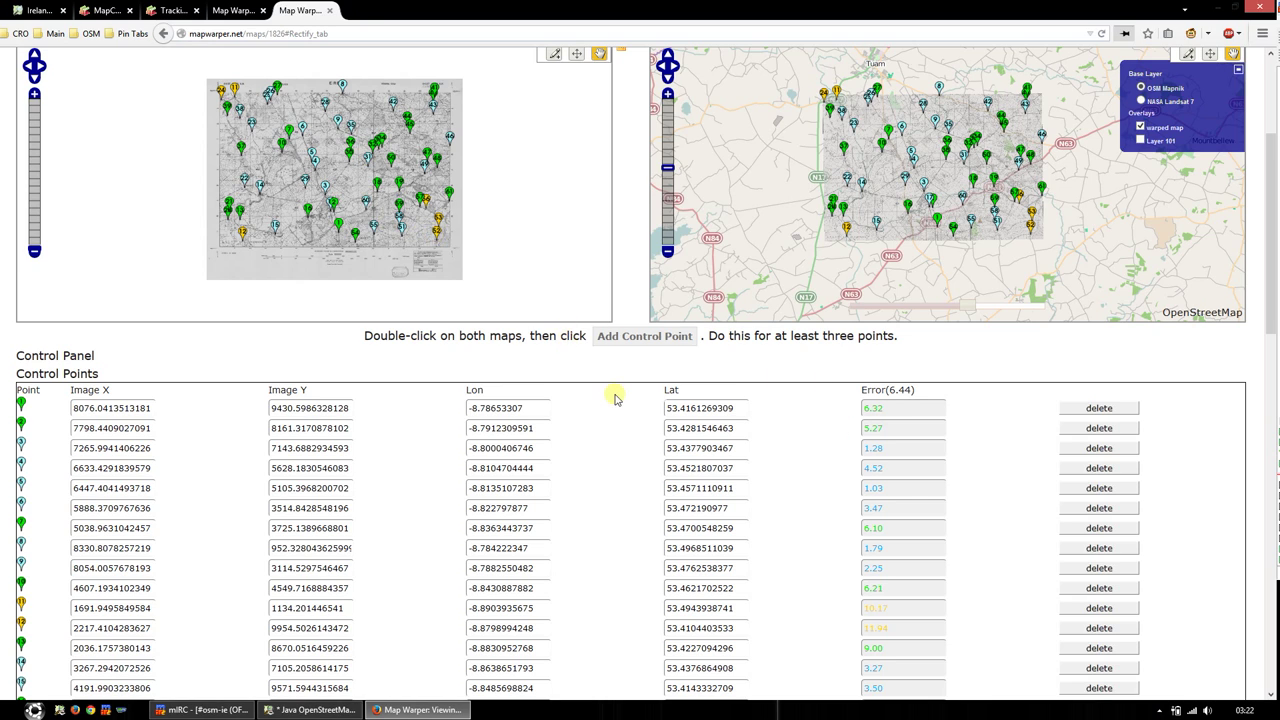
Step: Add a new control point pair on the old sheet and OpenStreetMap, then review the recalculated errors
scroll(618, 394, "up", 1)
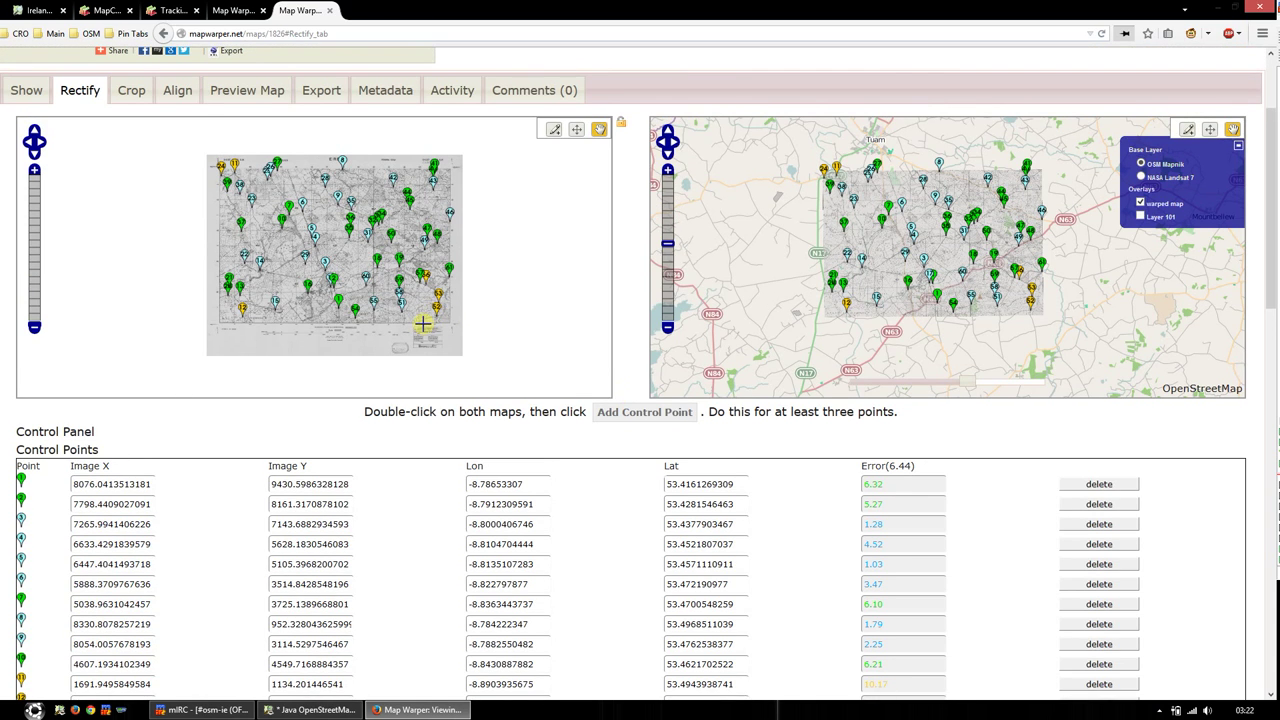
scroll(416, 337, "up", 2)
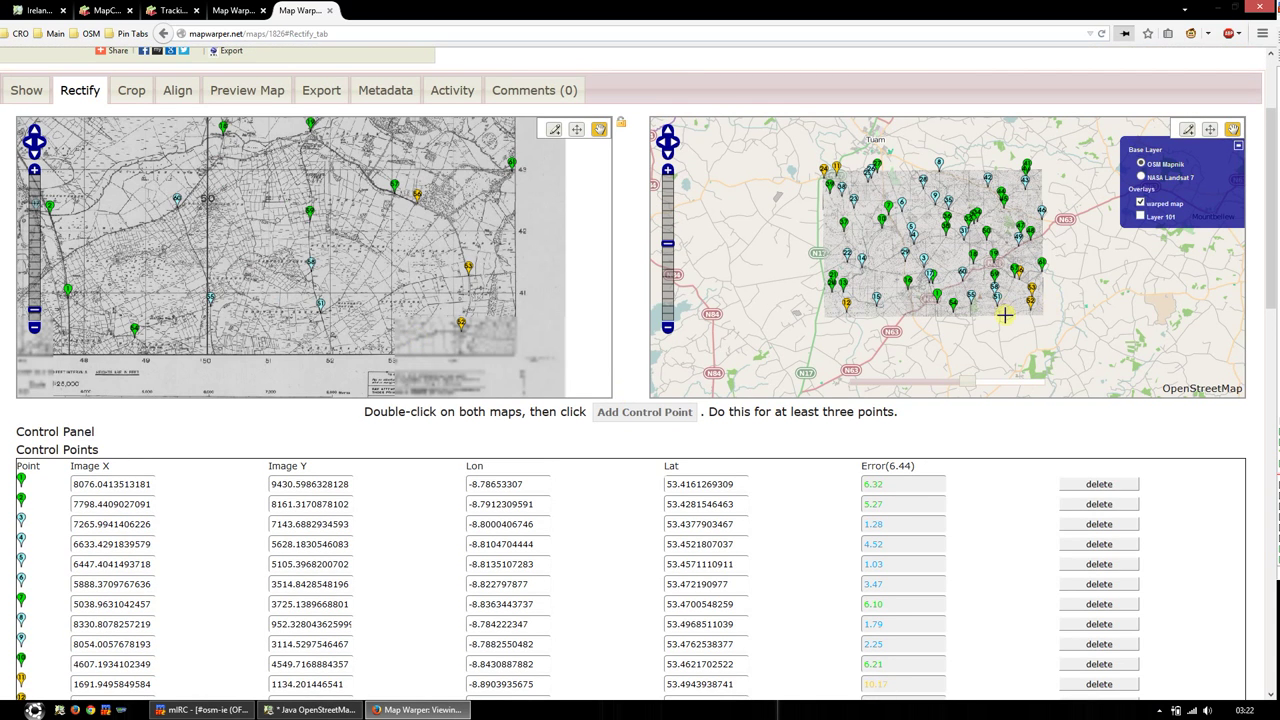
scroll(1004, 311, "up", 2)
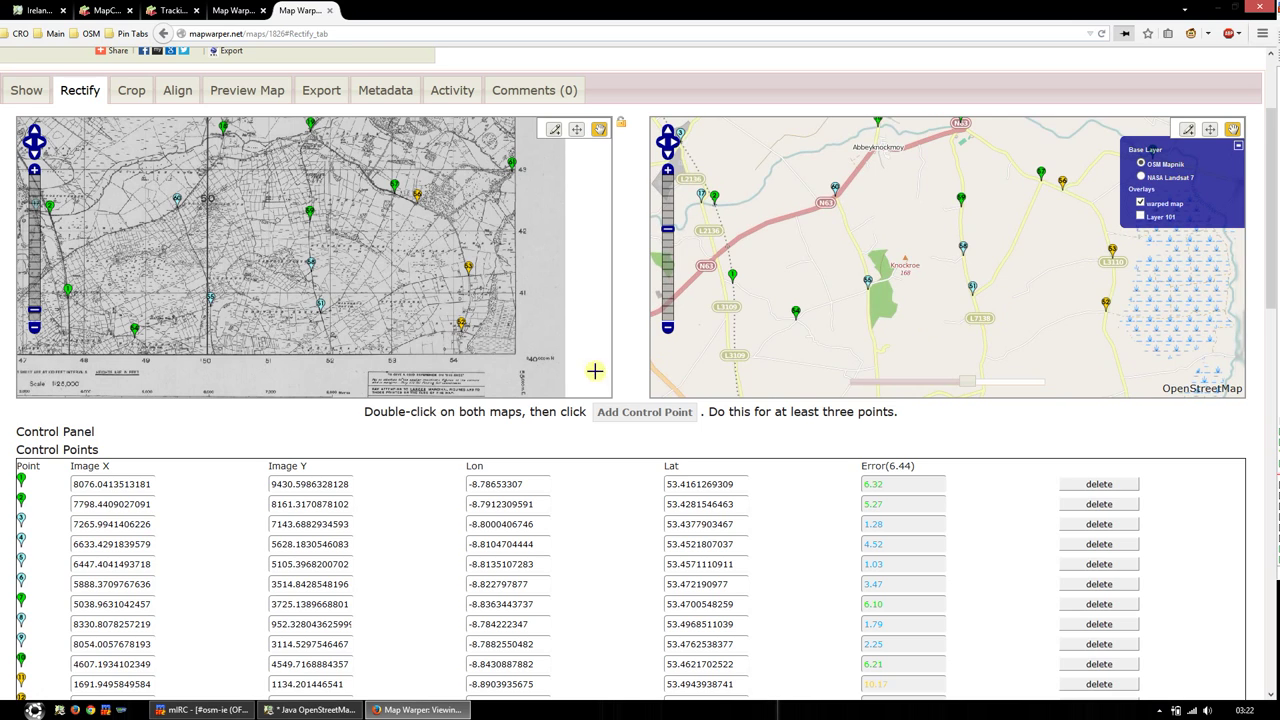
left_click(554, 129)
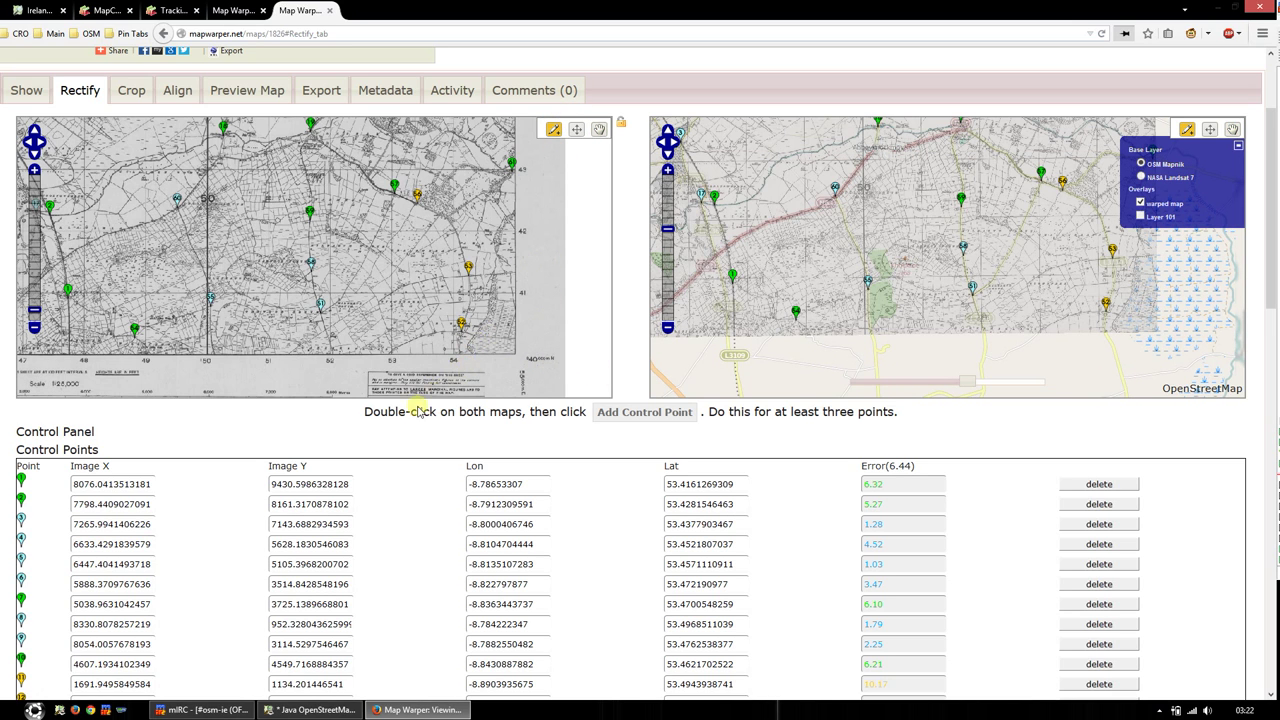
left_click(350, 326)
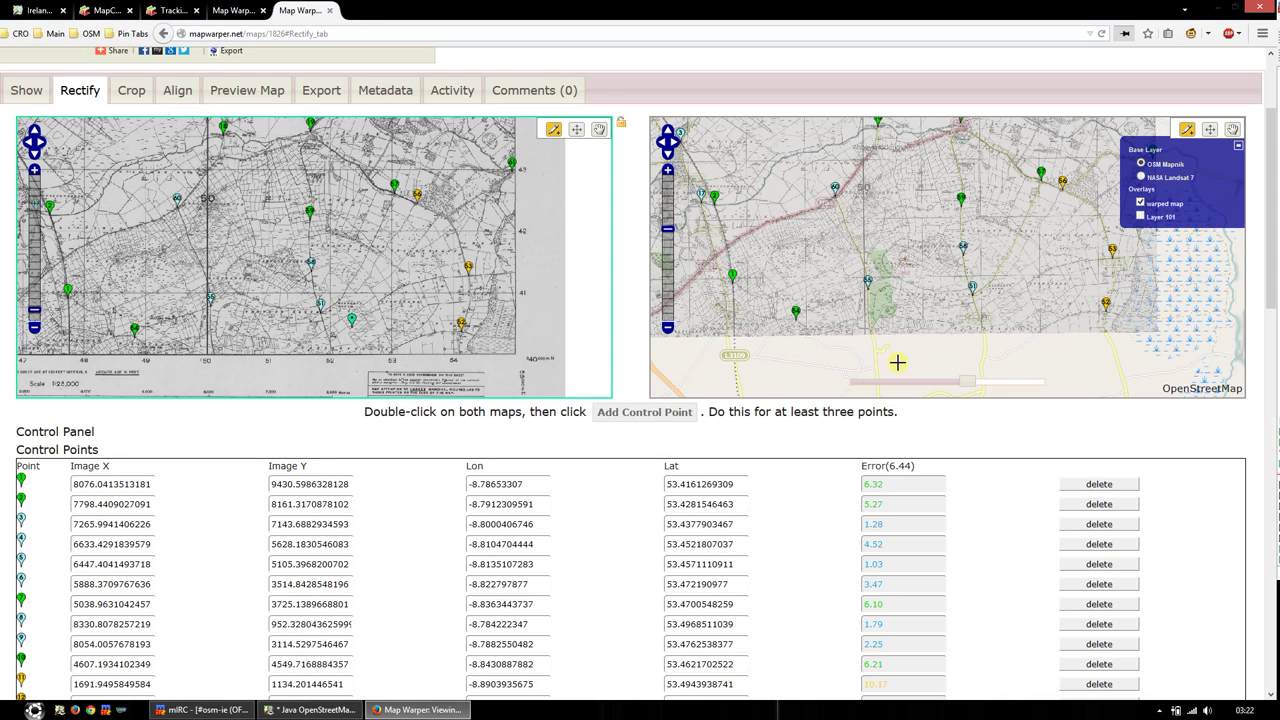
left_click(1027, 130)
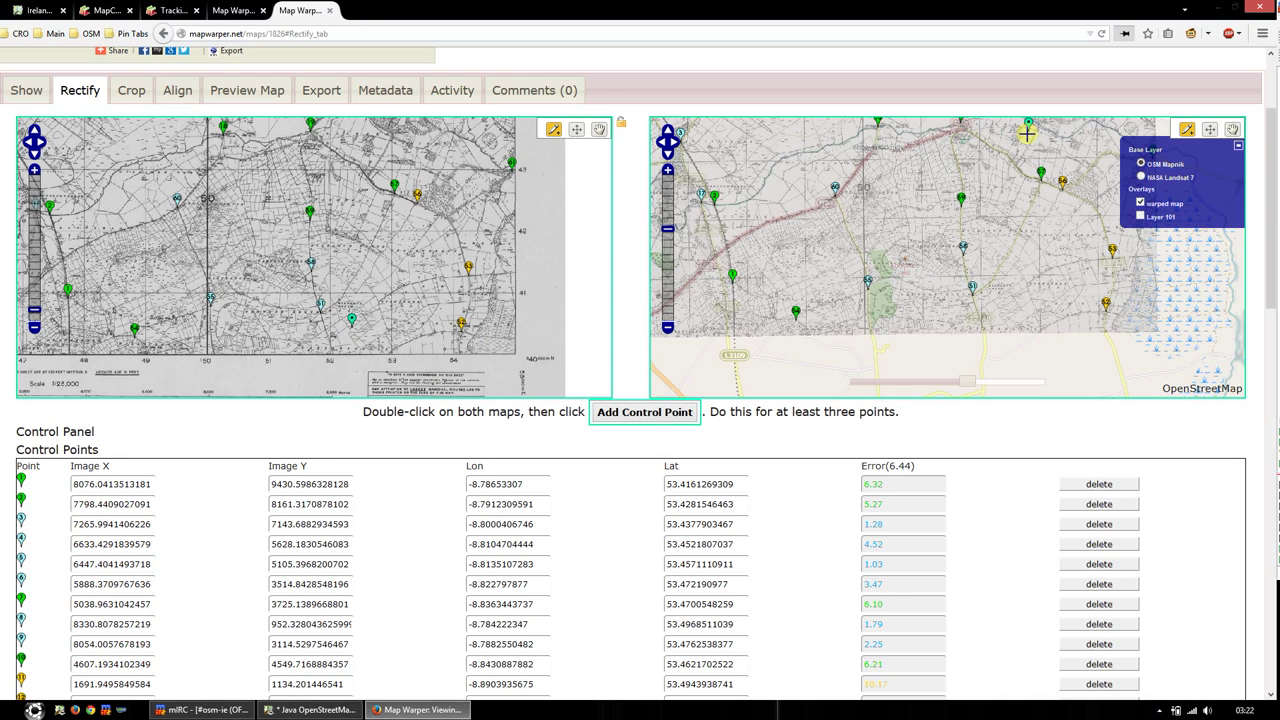
left_click(652, 415)
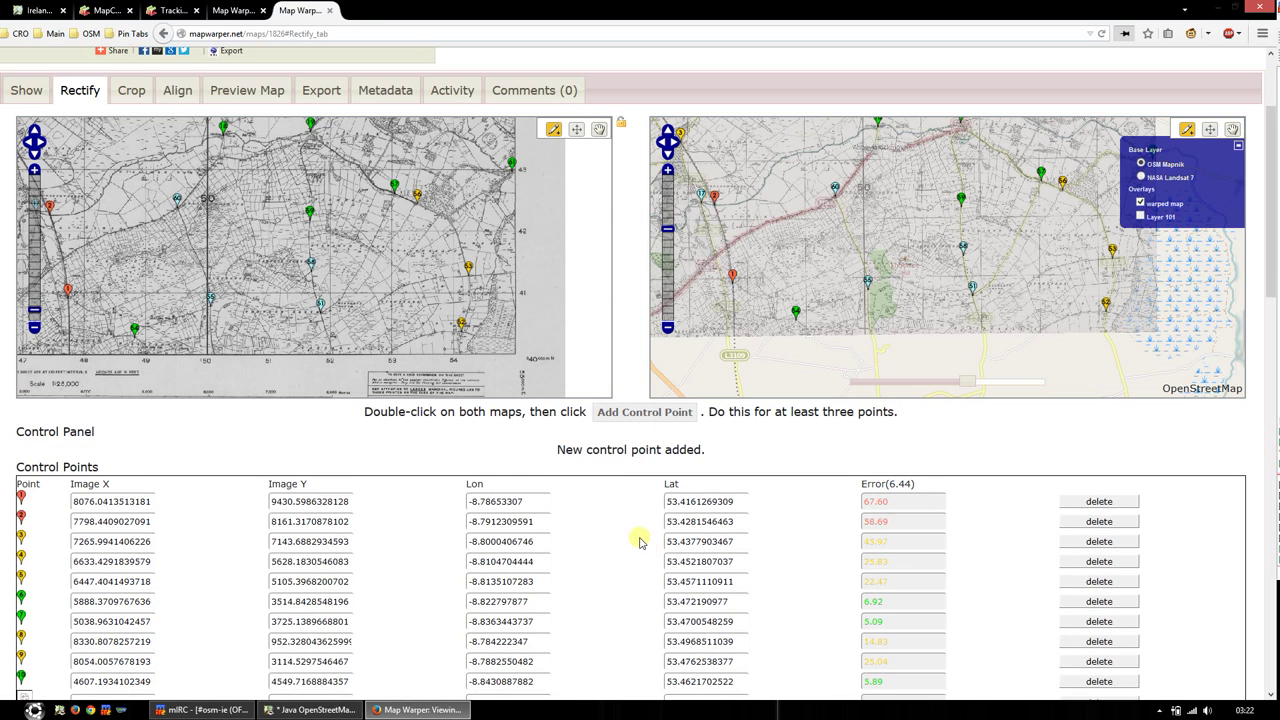
scroll(788, 328, "down", 3)
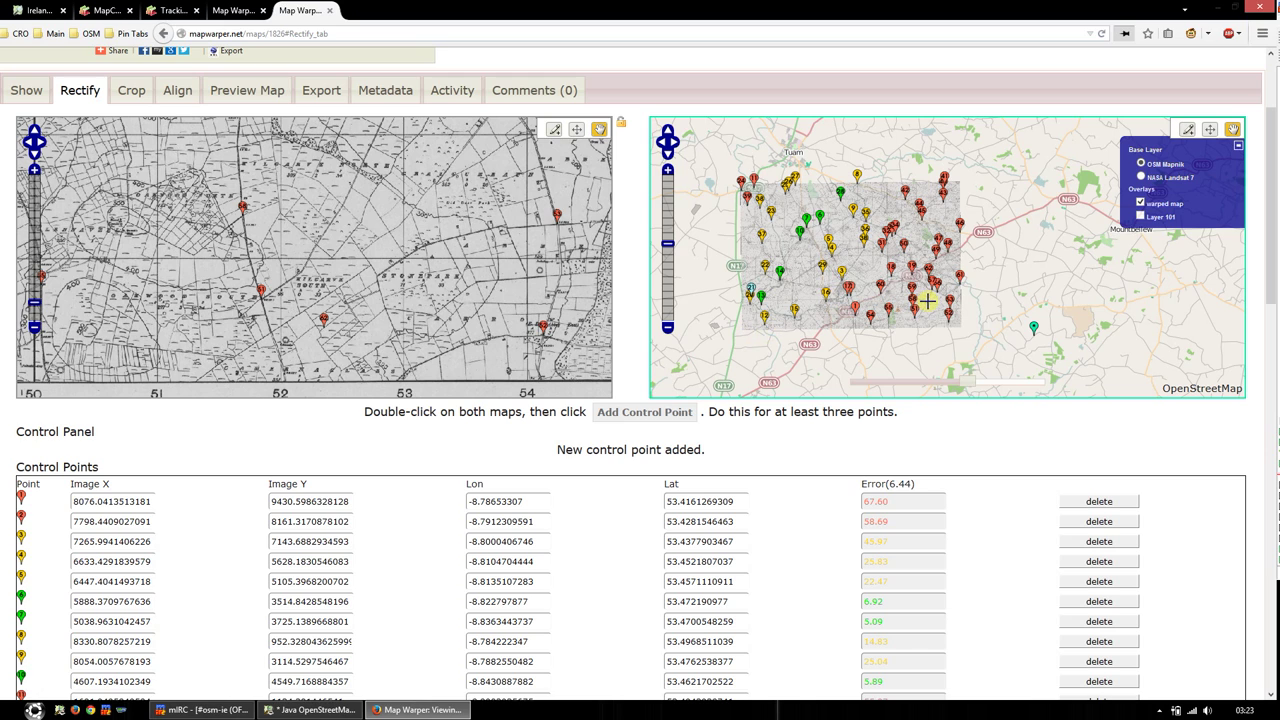
scroll(928, 300, "up", 3)
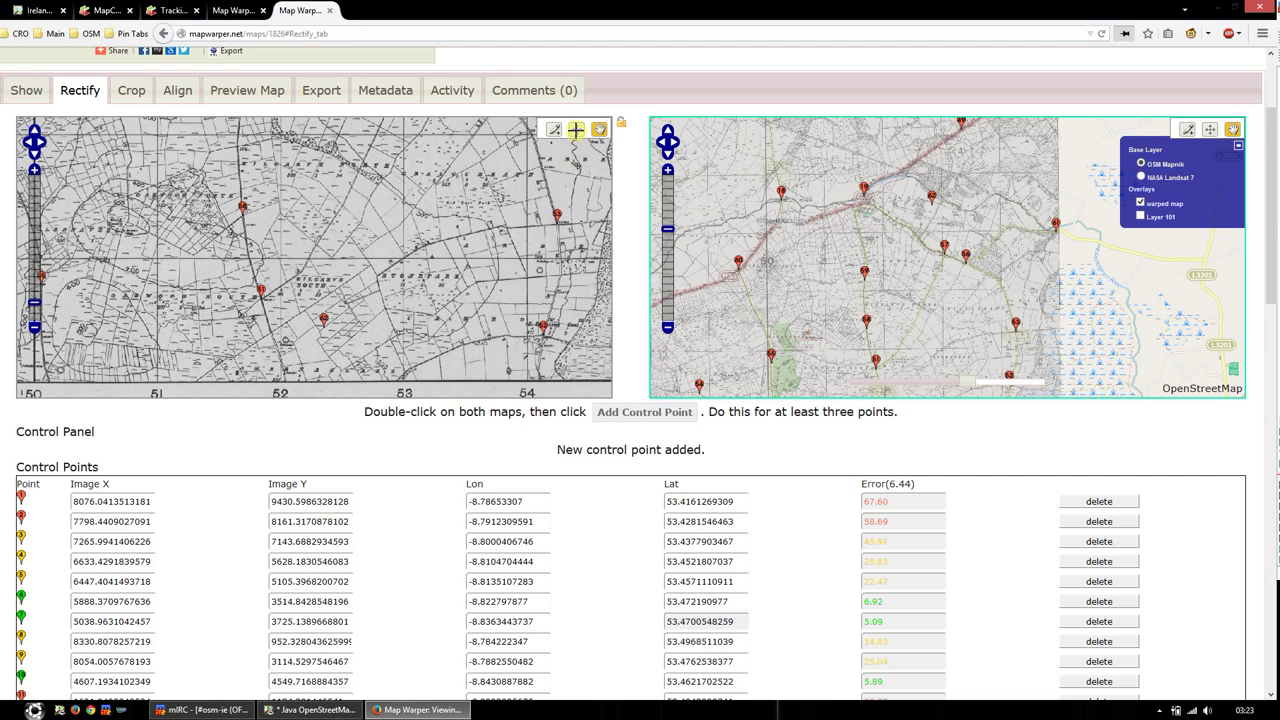
Step: Move the misplaced OpenStreetMap control point down onto its matching feature, lowering errors to 7.28, 5.07, 2.25
left_click(576, 130)
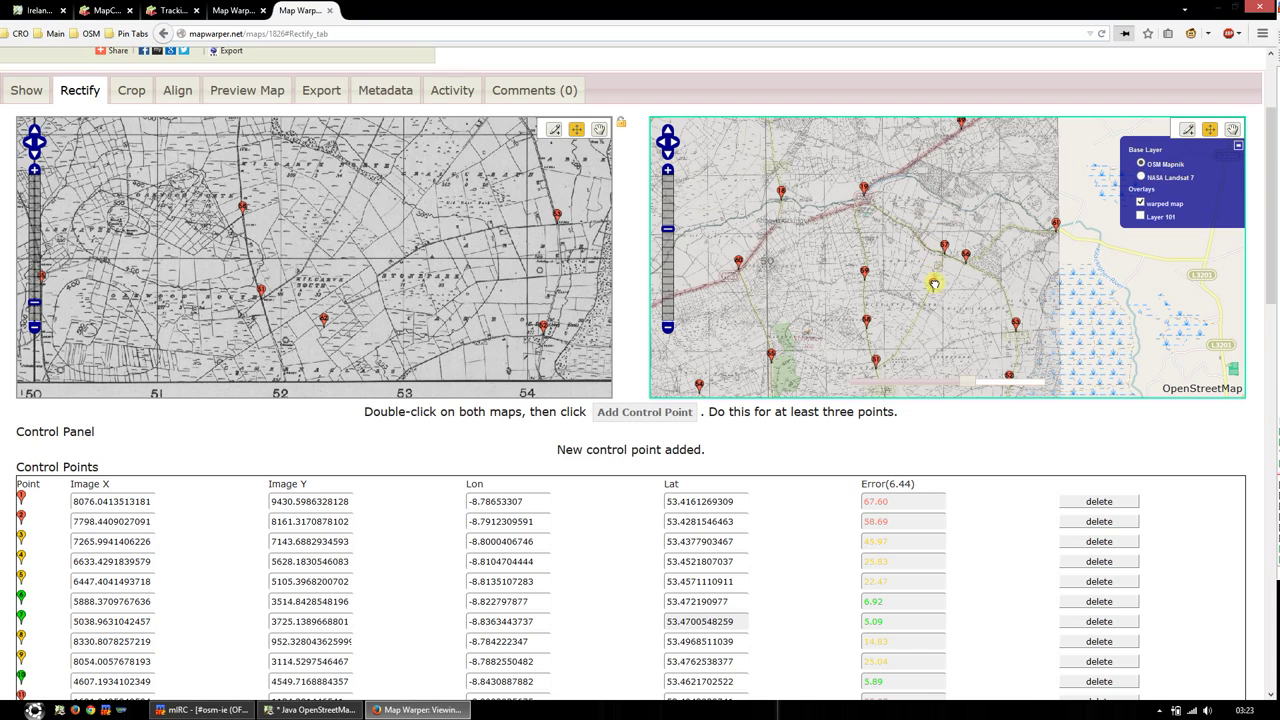
left_click_drag(934, 290, 935, 292)
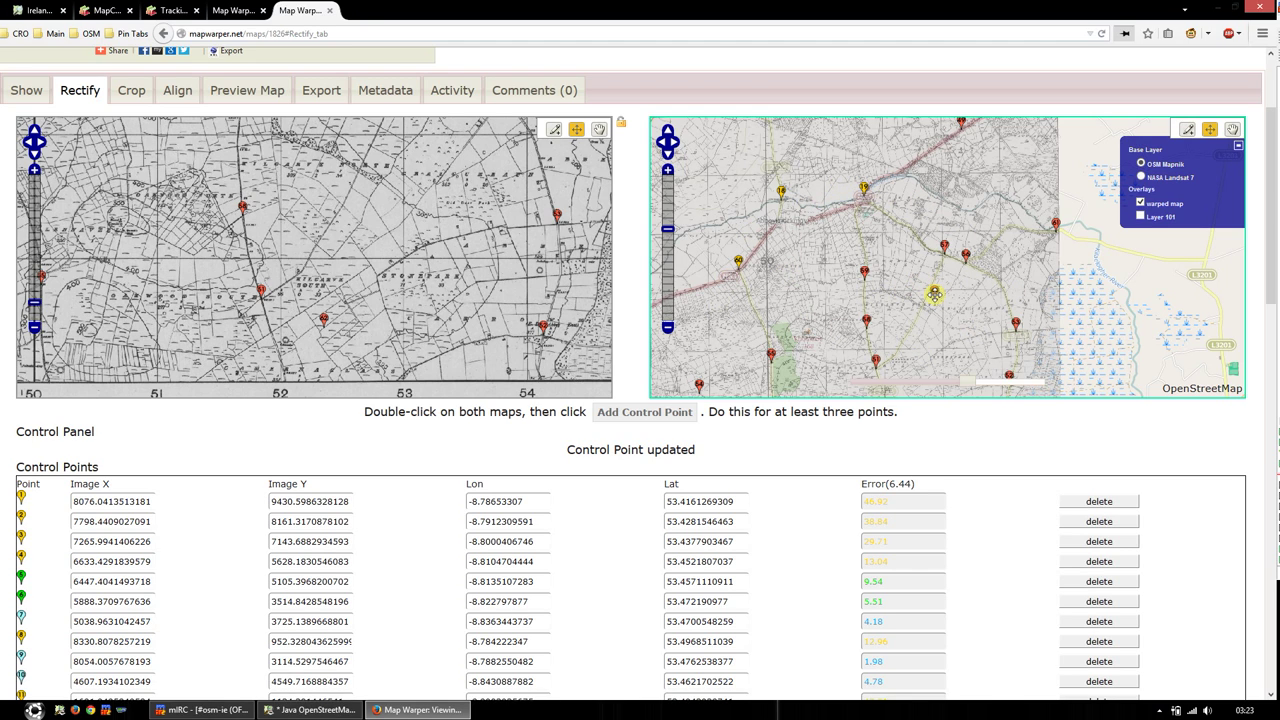
left_click_drag(934, 293, 912, 348)
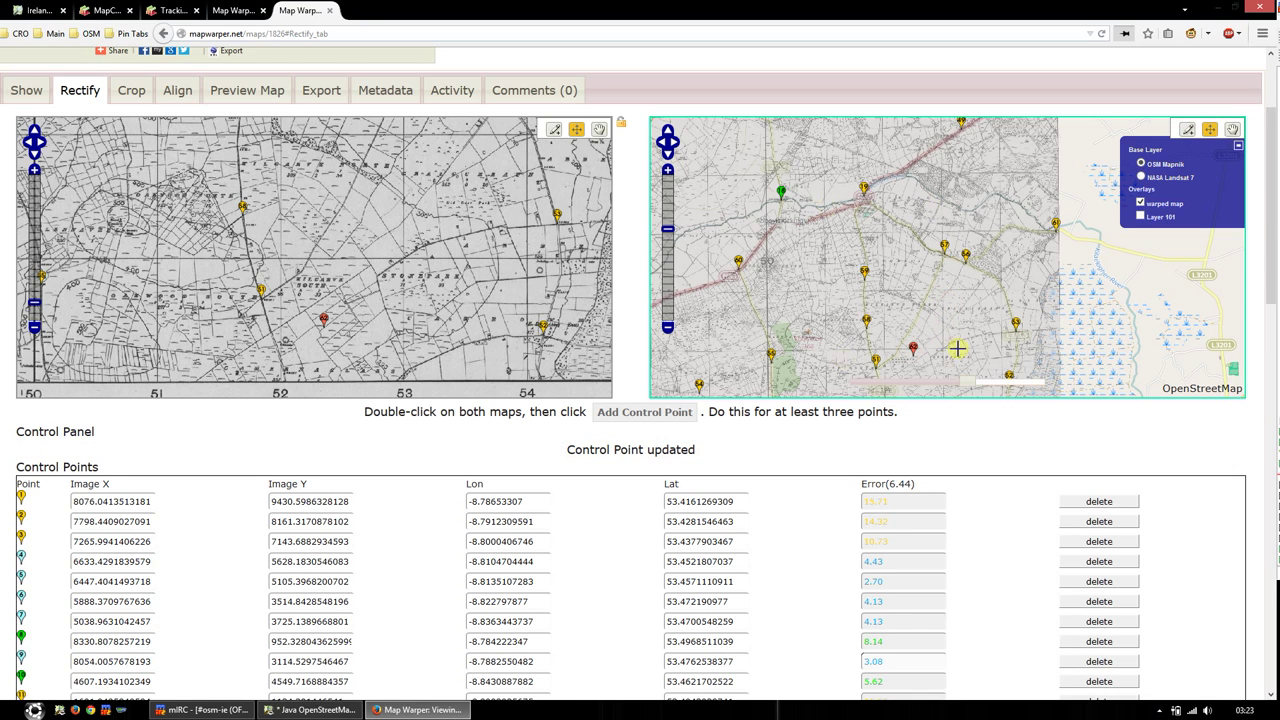
mouse_move(958, 344)
left_mouse_down()
mouse_move(960, 284)
mouse_move(912, 320)
left_mouse_up()
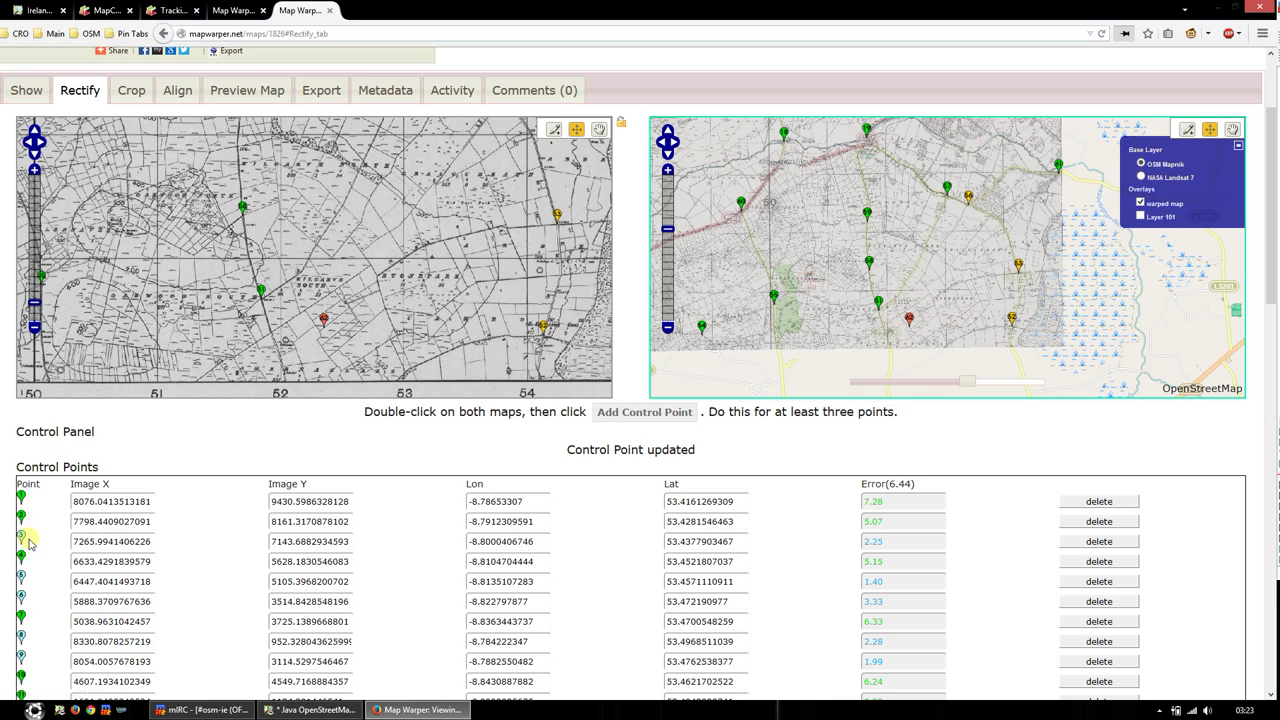
Step: Delete the last control point, the one with the red 57.07 error
scroll(40, 540, "down", 3)
scroll(45, 545, "down", 10)
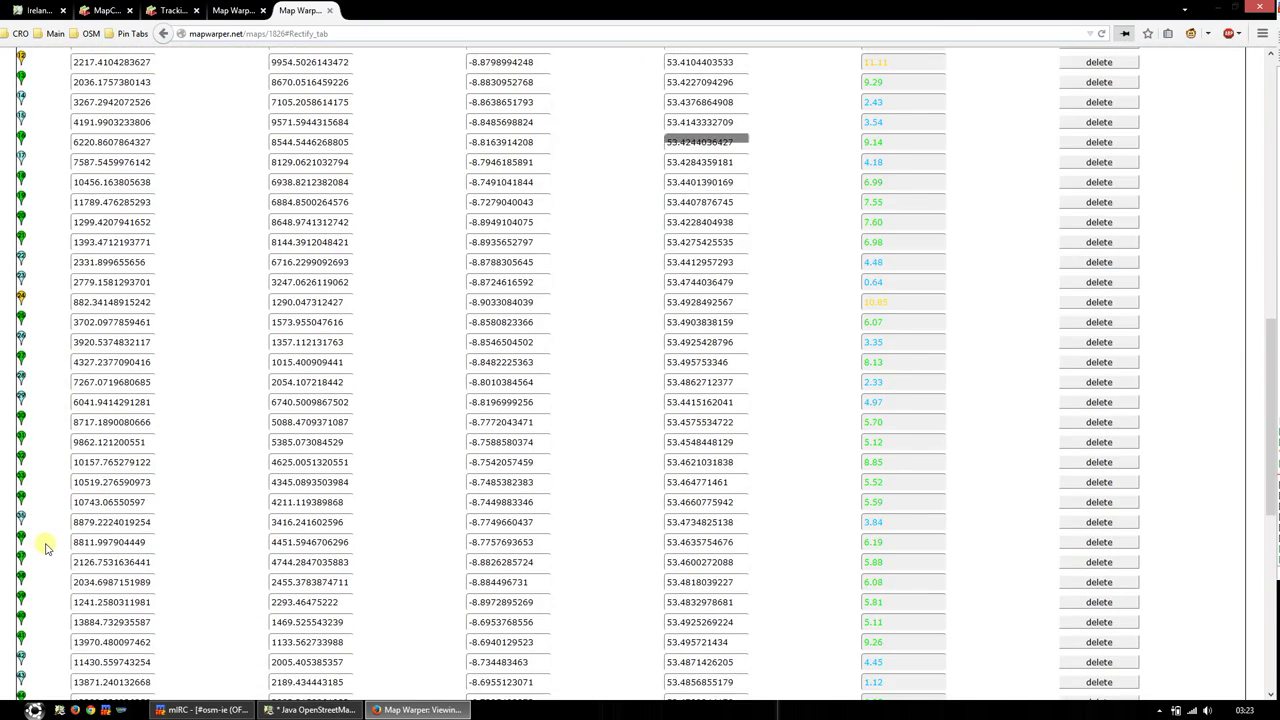
scroll(45, 550, "down", 5)
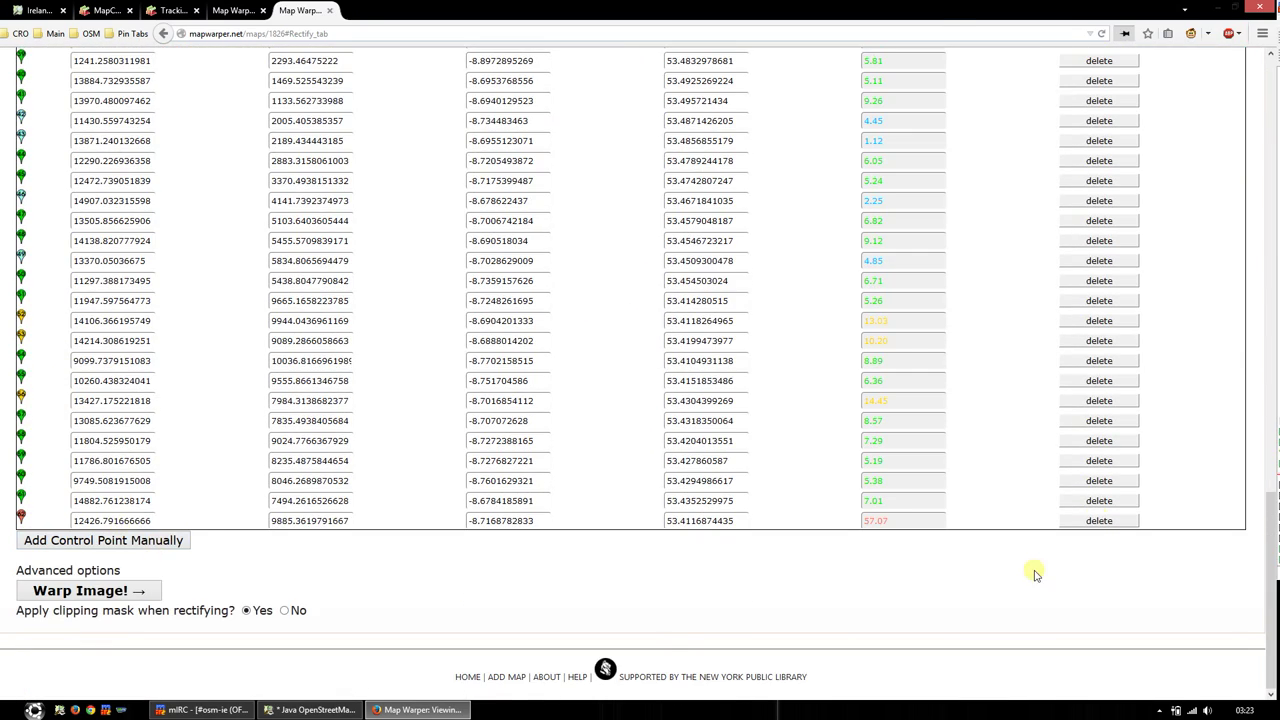
left_click(1098, 521)
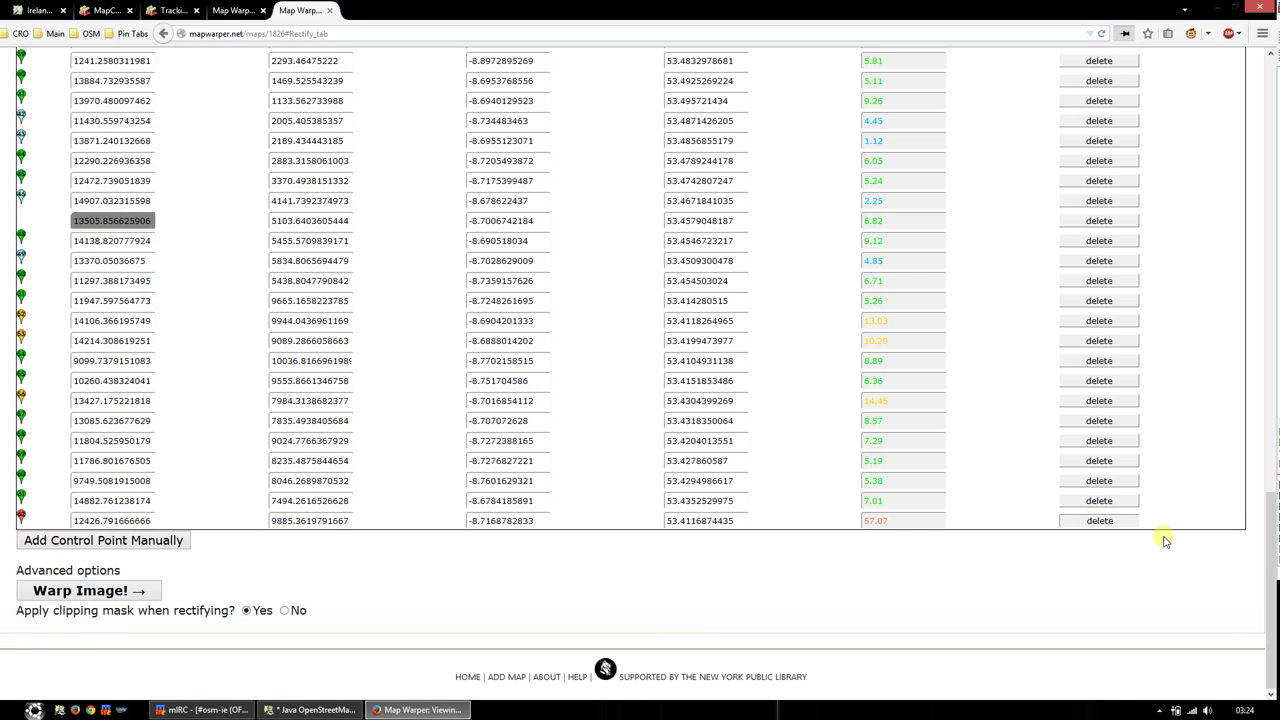
left_click(1148, 400)
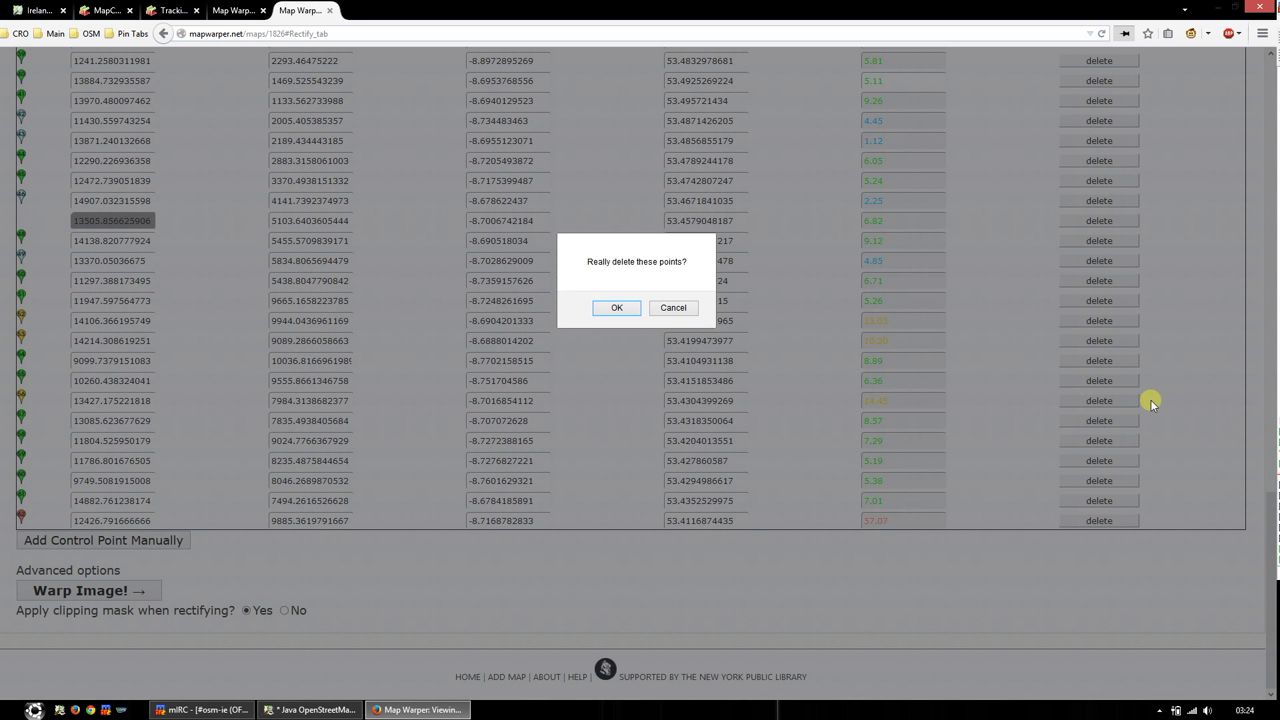
left_click(637, 312)
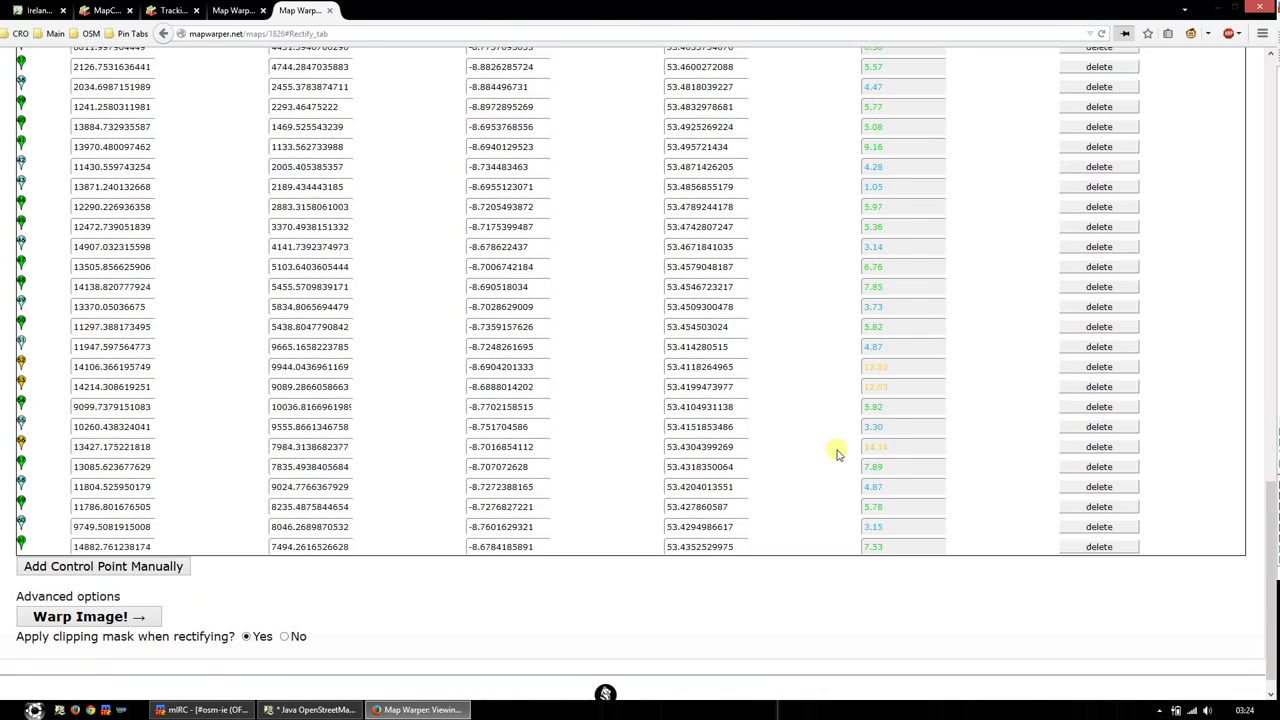
scroll(810, 515, "up", 5)
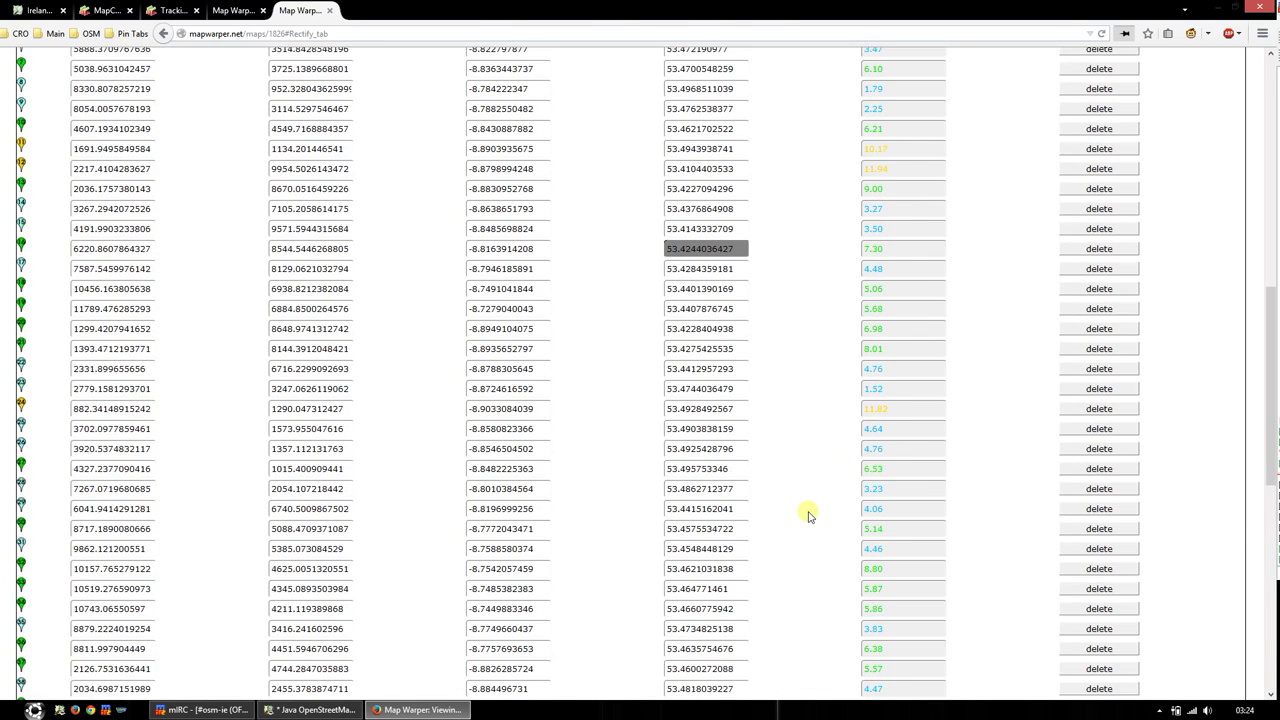
scroll(810, 515, "up", 5)
Step: Zoom the reference map out to the whole rectified sheet and review the 6.44 overall error
scroll(742, 596, "up", 2)
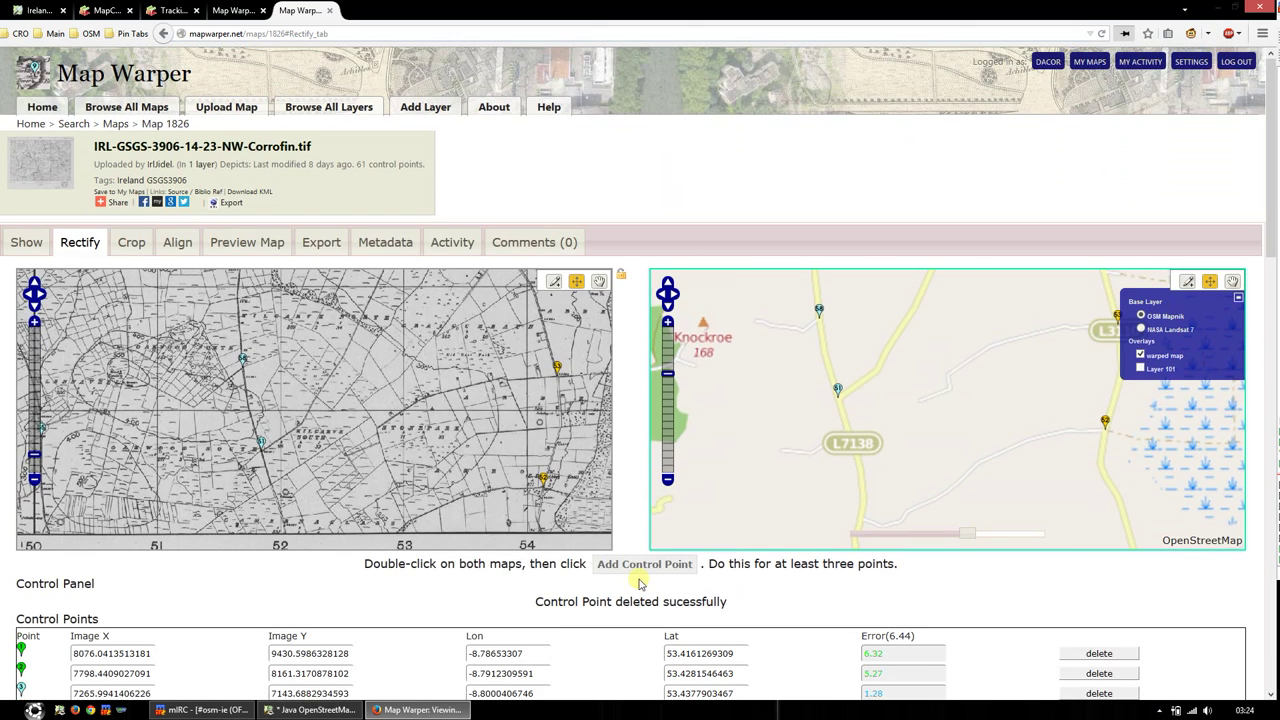
left_click(668, 479)
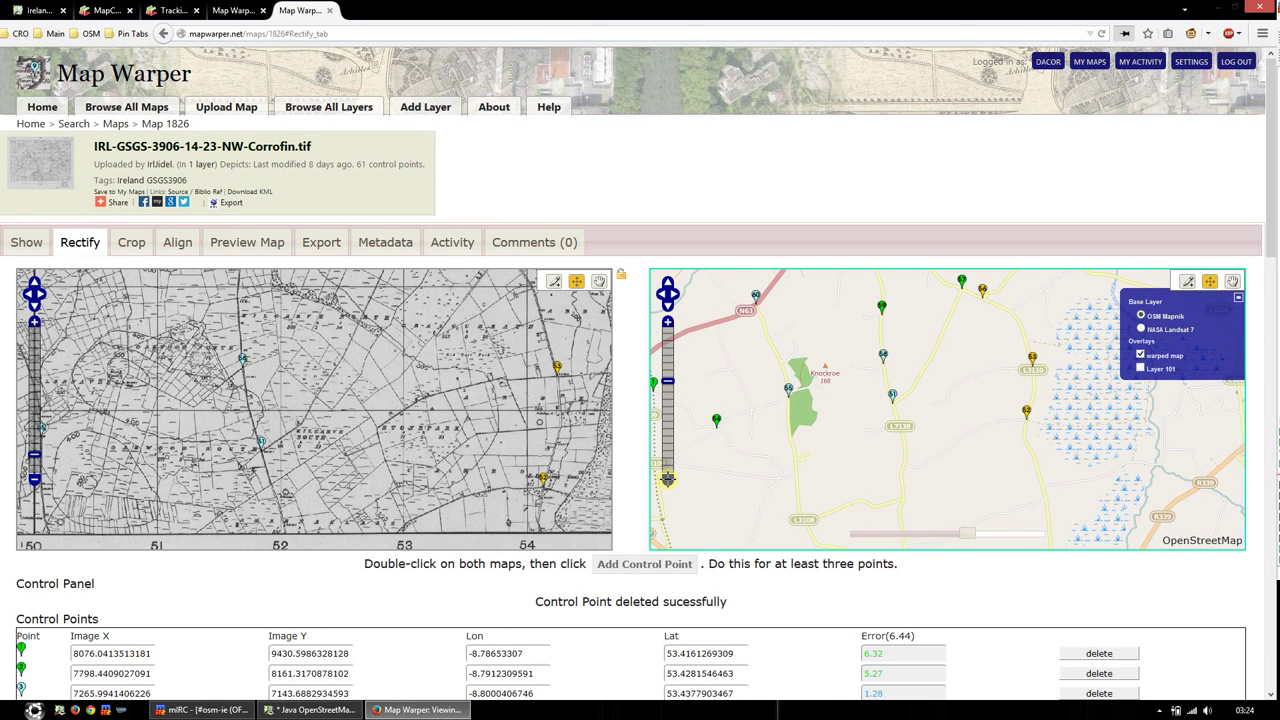
left_click(668, 479)
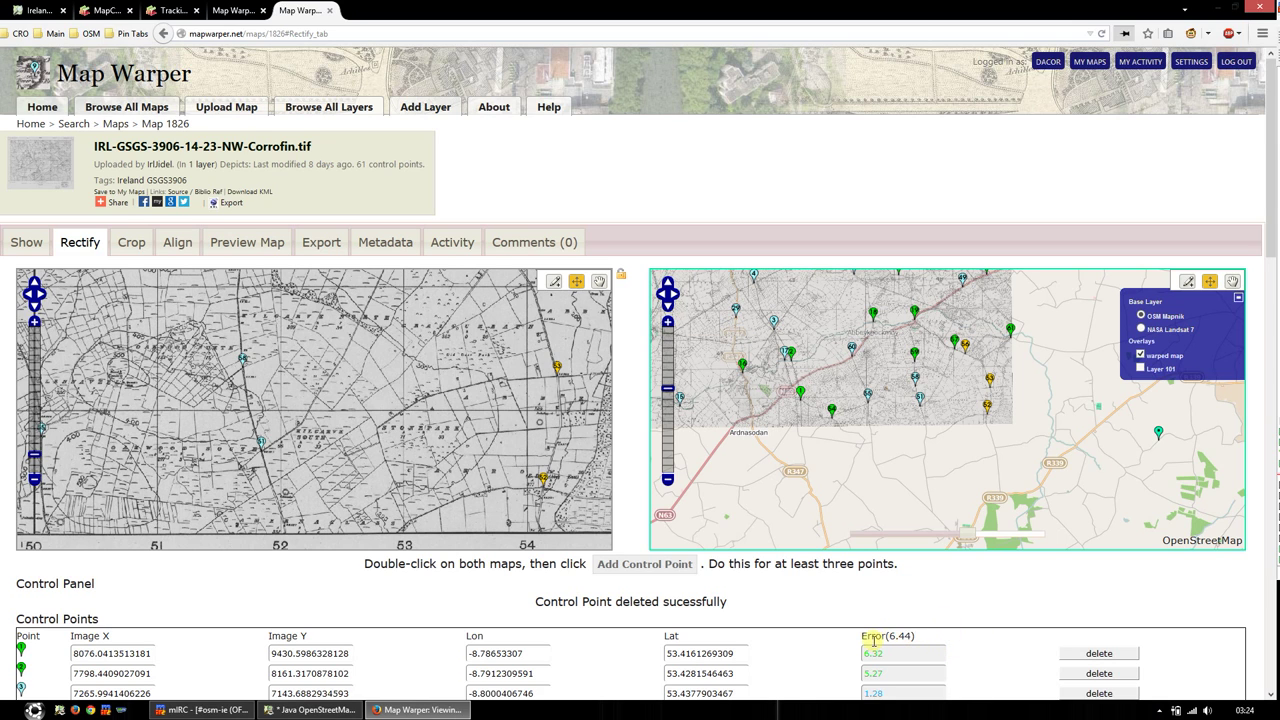
double_click(898, 636)
left_click_drag(895, 441, 953, 487)
scroll(907, 670, "down", 1)
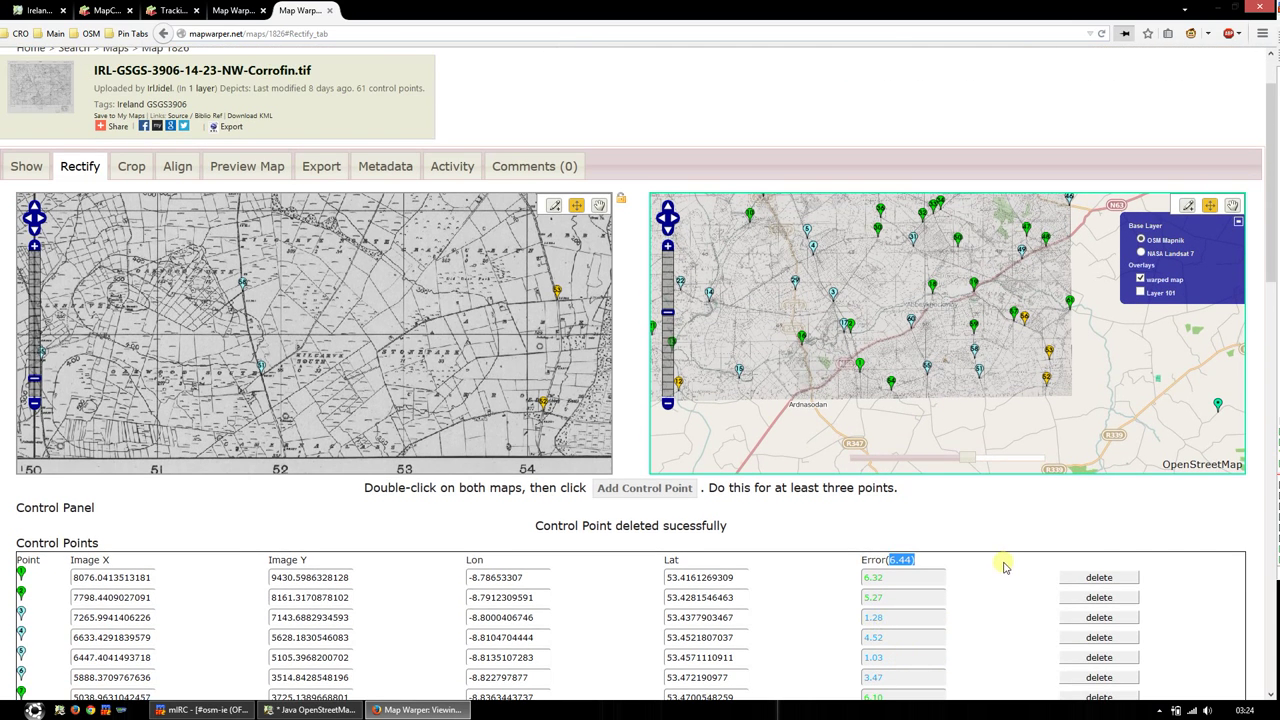
scroll(1000, 566, "up", 1)
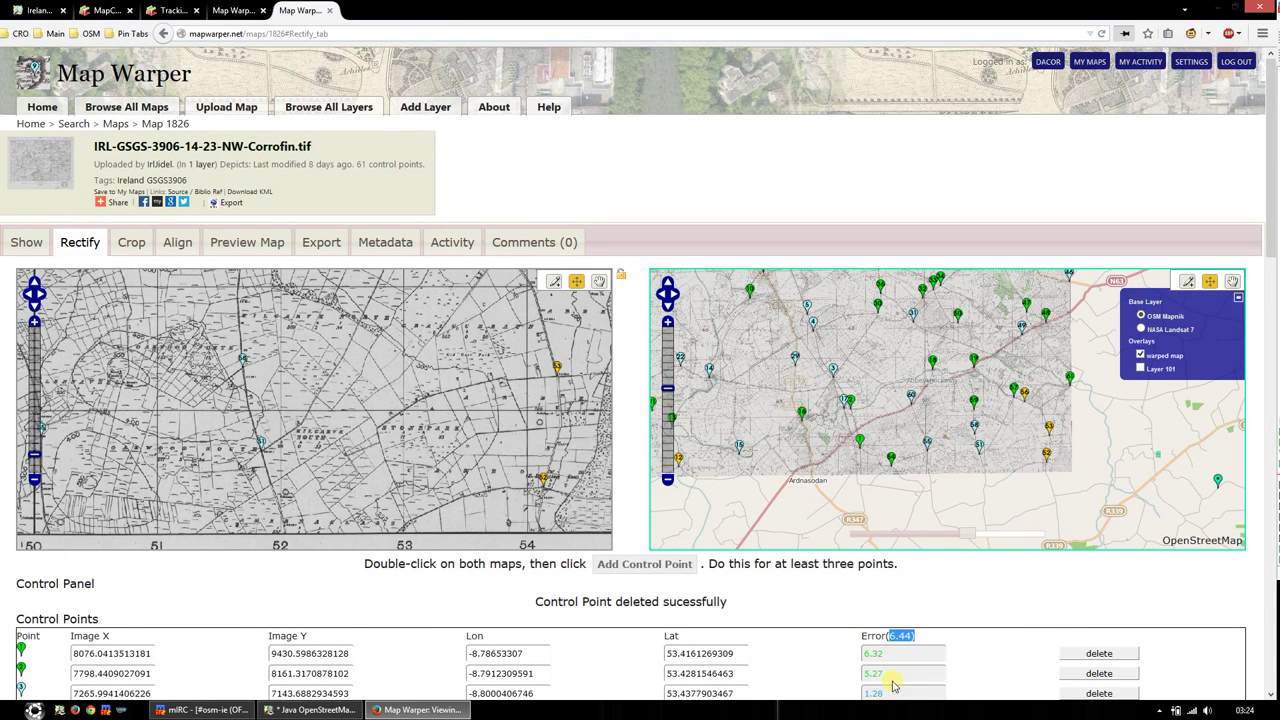
scroll(893, 683, "down", 1)
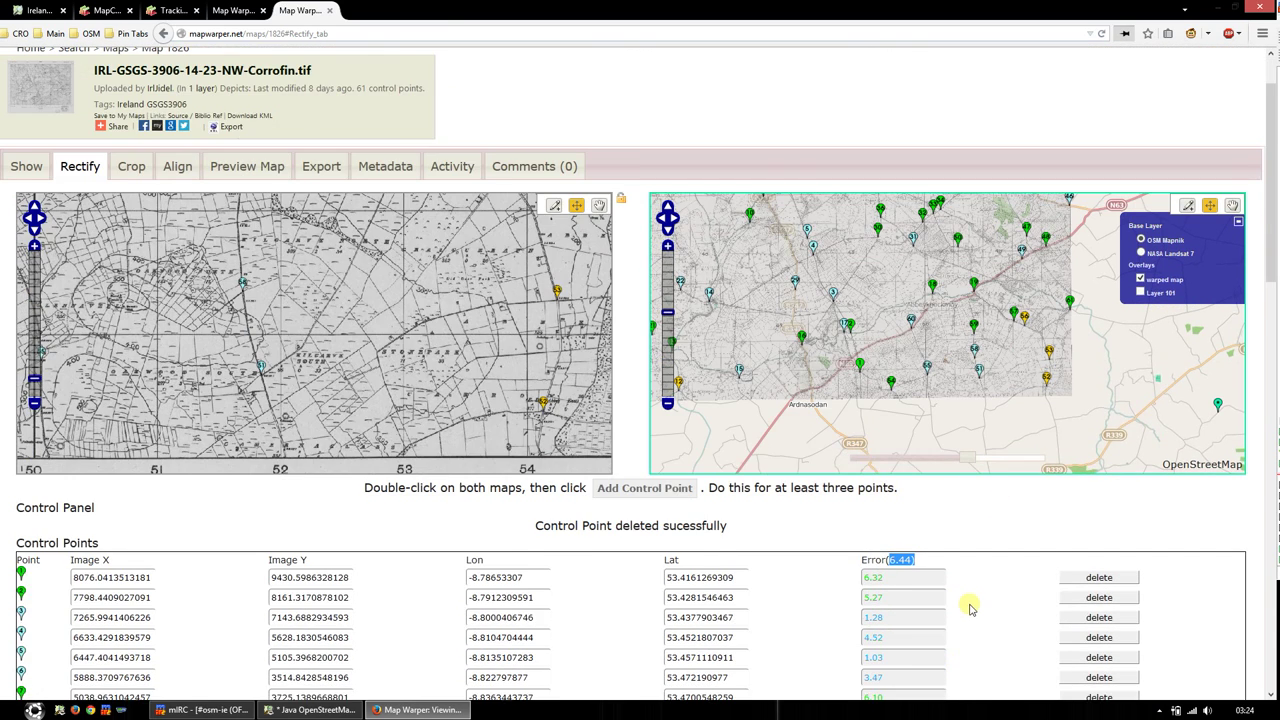
scroll(970, 608, "down", 4)
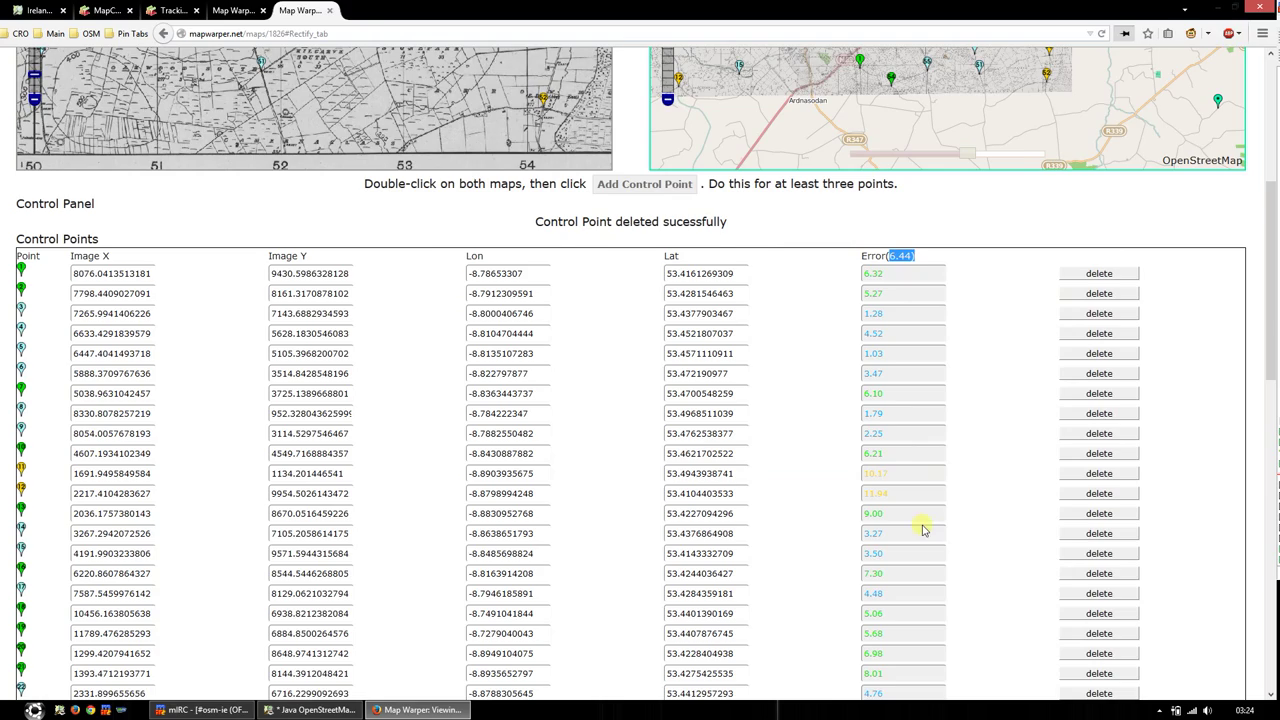
scroll(971, 594, "up", 4)
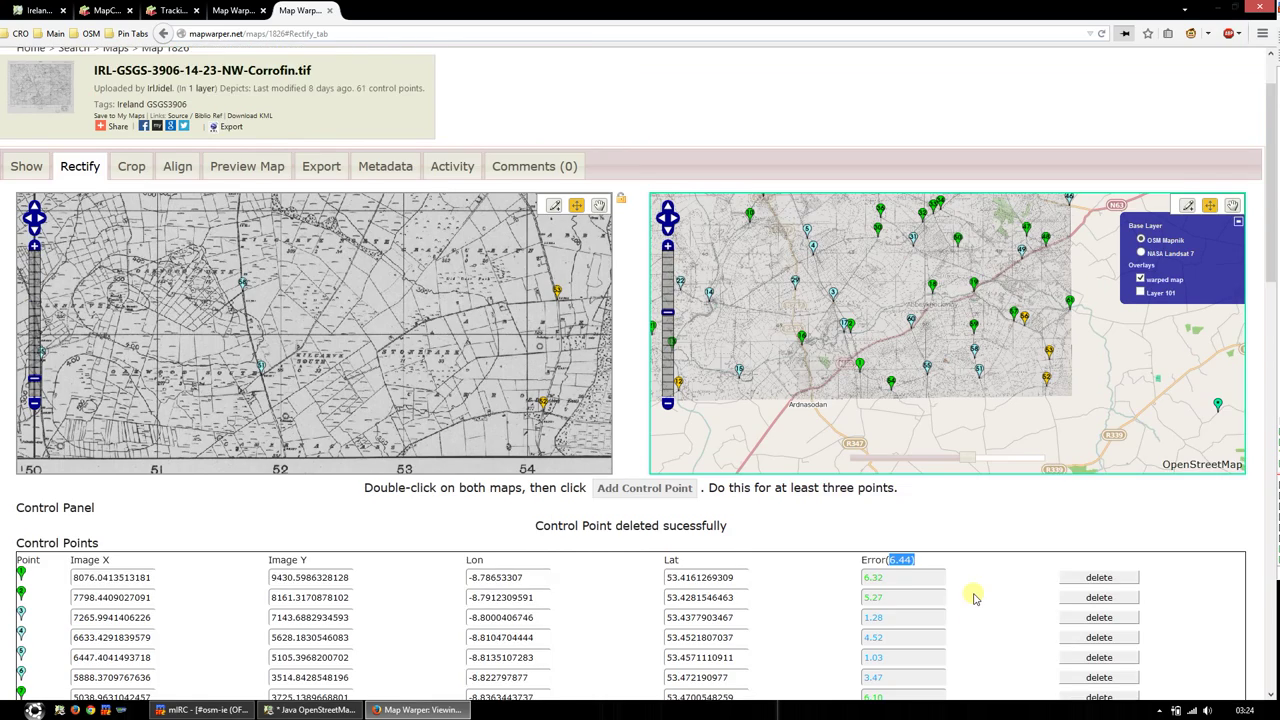
scroll(975, 598, "up", 1)
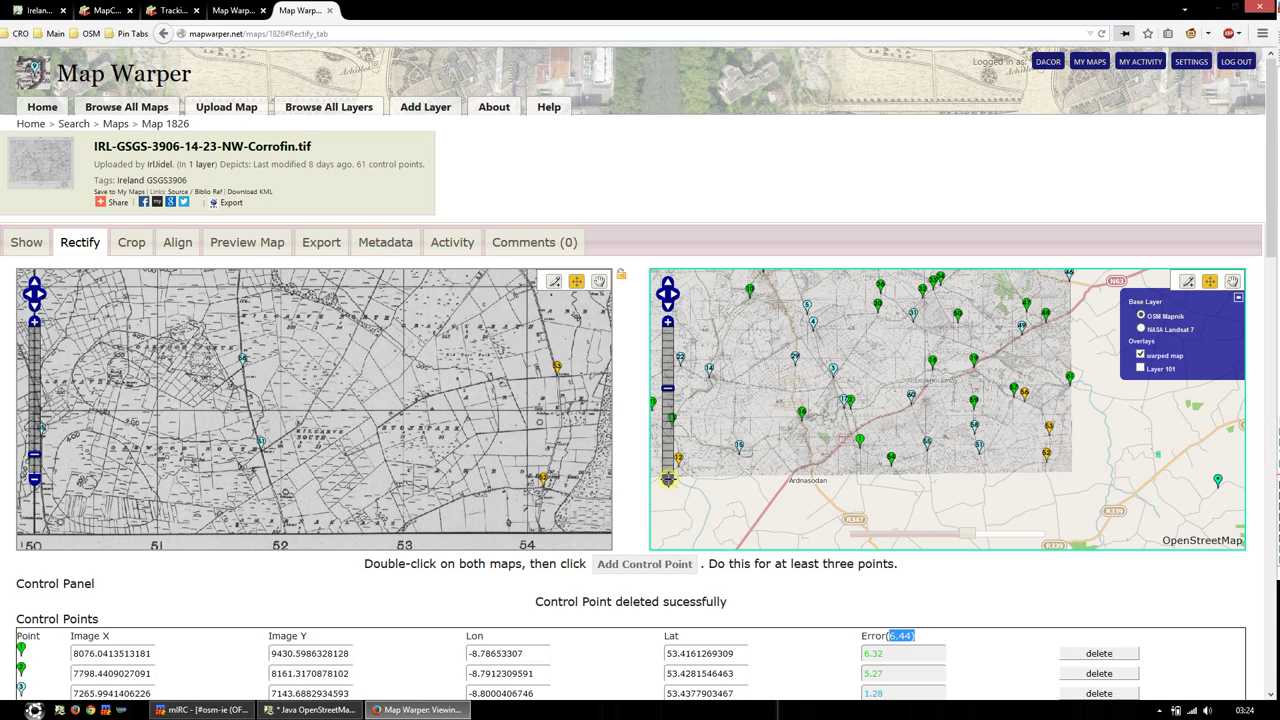
left_click(668, 478)
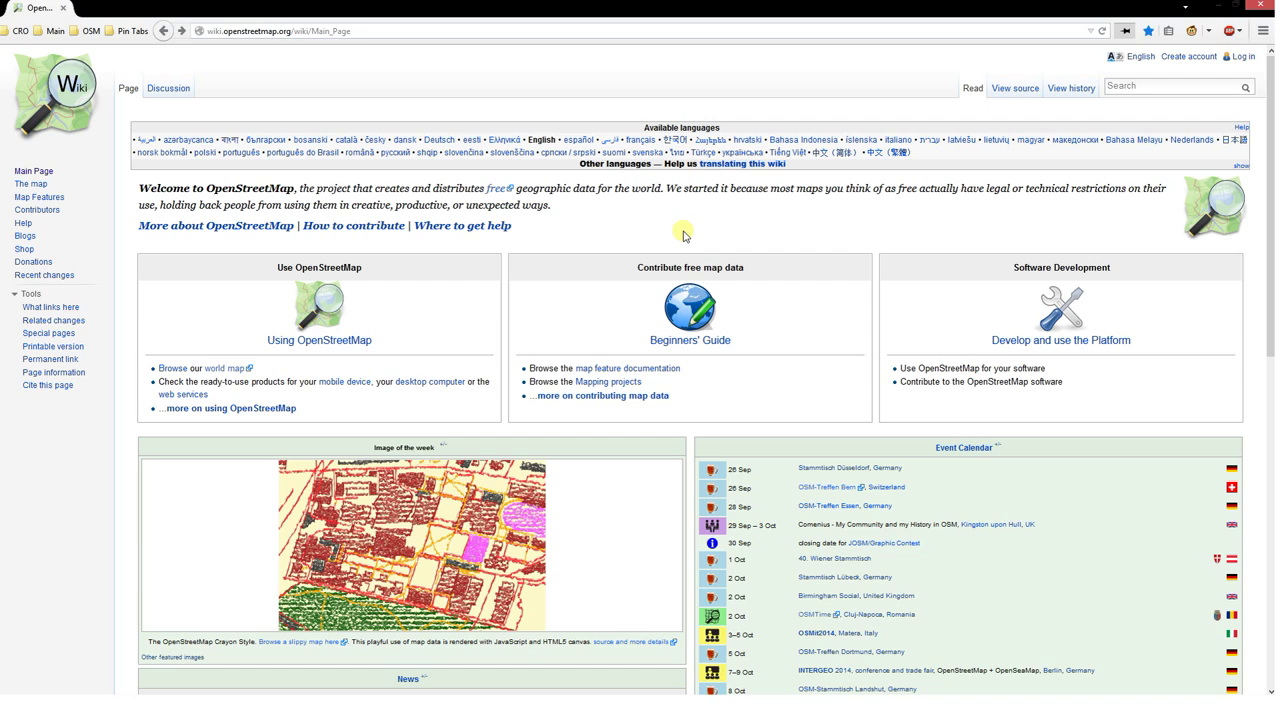
Step: Search the OSM wiki for 'Mapping Townlands' and jump to its Video Series episode list
left_click(1133, 88)
left_click(1148, 130)
key("Return")
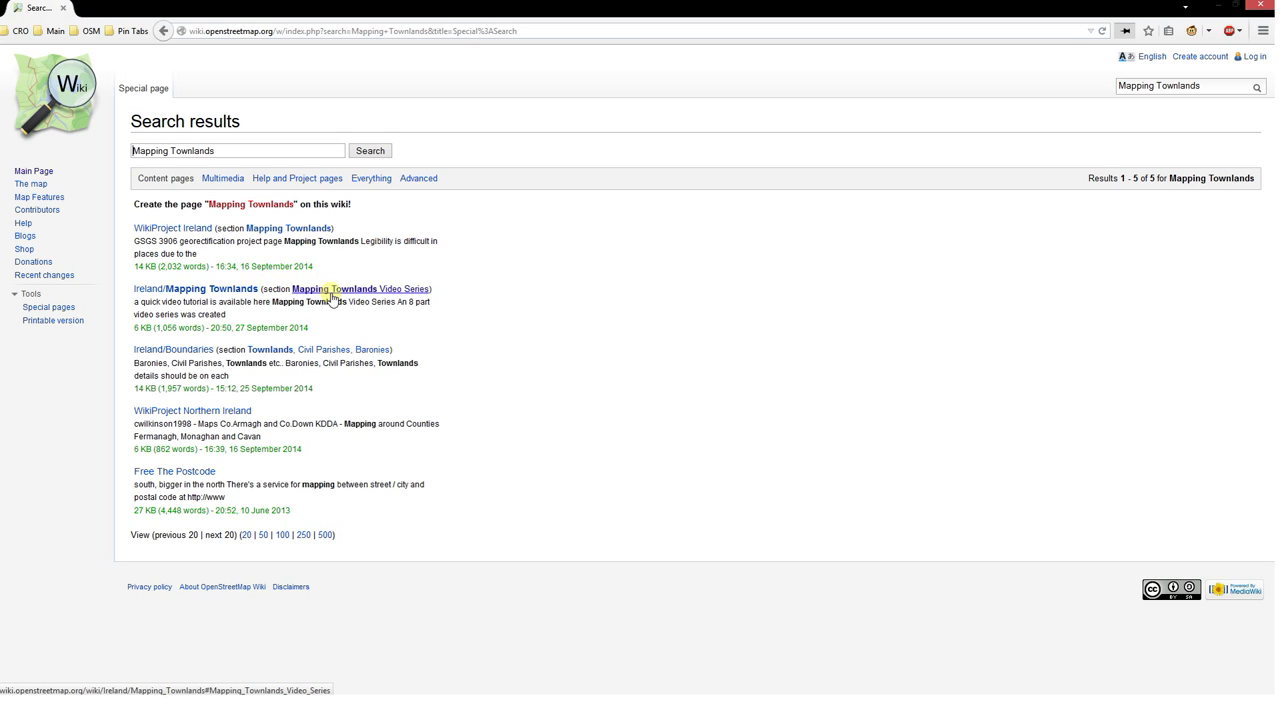
left_click(407, 291)
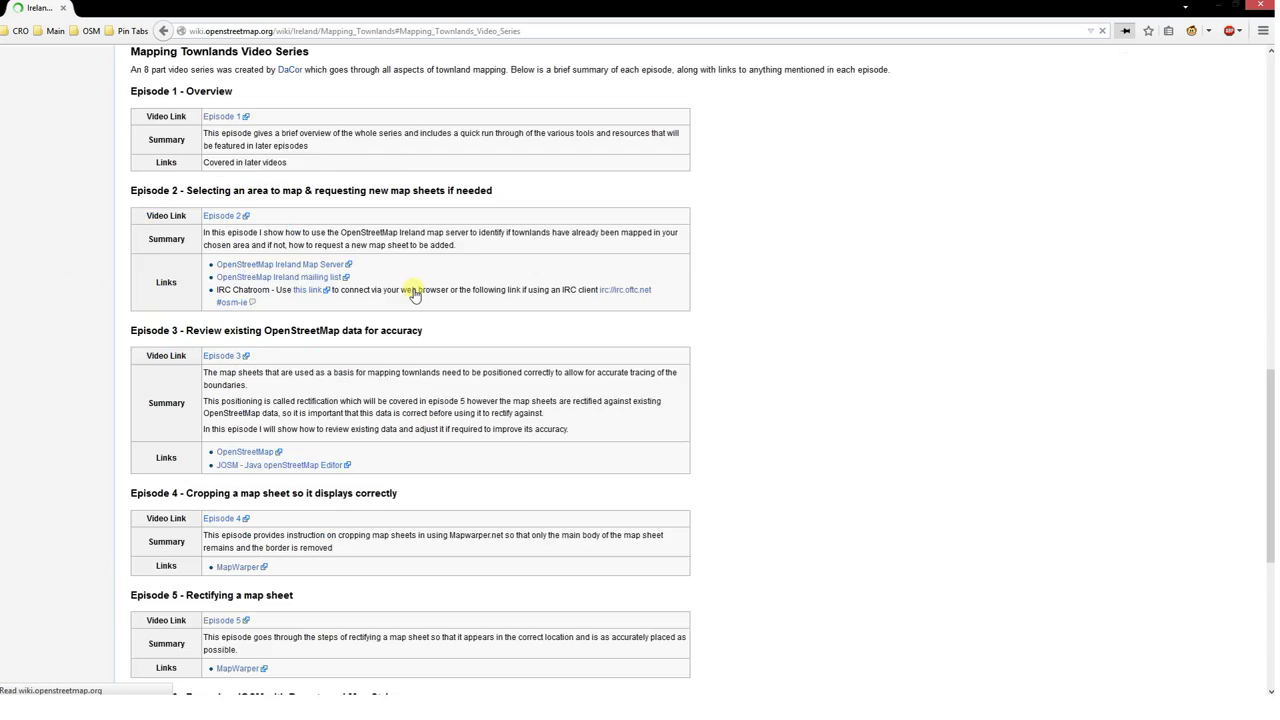